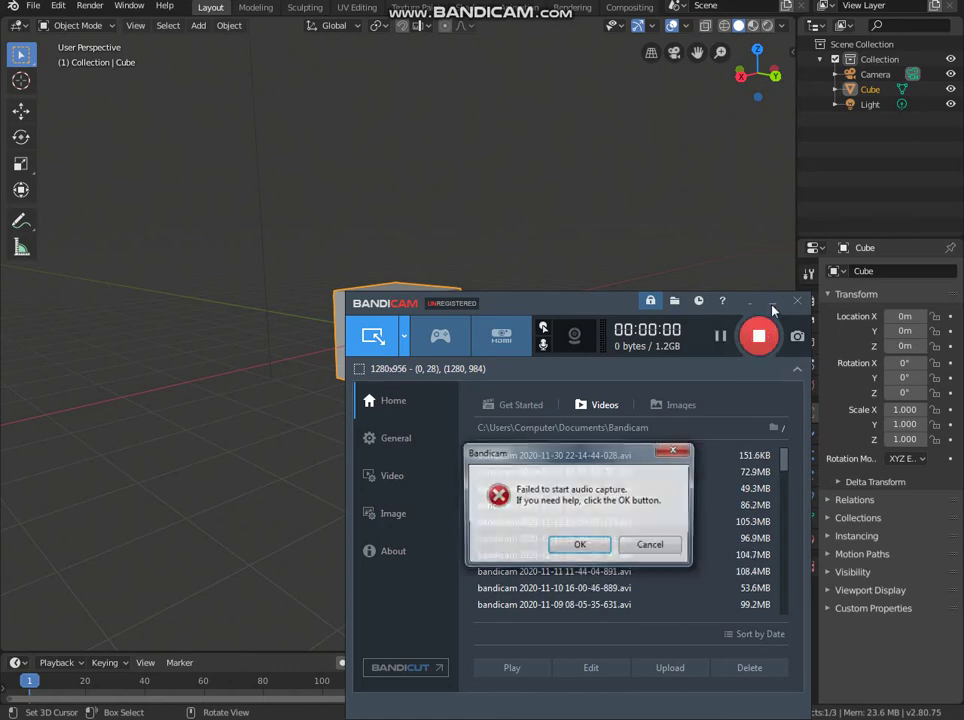
# Step: Add a Subdivision Surface modifier to the cube
pyautogui.click(644, 541)
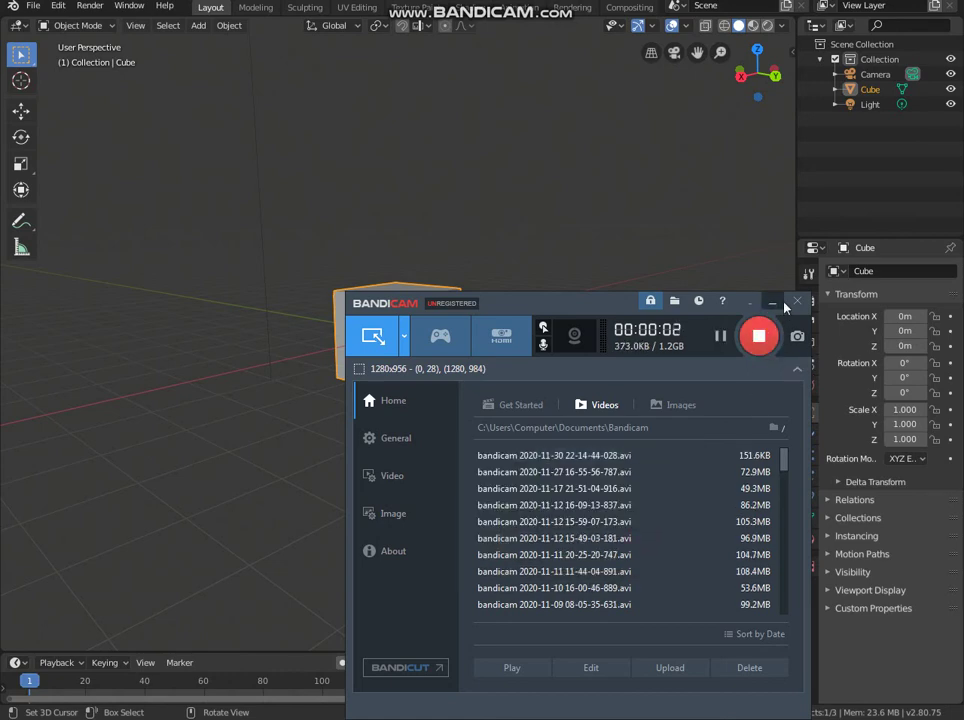
pyautogui.moveTo(452, 516)
pyautogui.mouseDown(button='middle')
pyautogui.moveTo(379, 562)
pyautogui.moveTo(361, 224)
pyautogui.moveTo(351, 706)
pyautogui.moveTo(349, 420)
pyautogui.moveTo(850, 426)
pyautogui.mouseUp(button='middle')
pyautogui.click(809, 433)
pyautogui.click(857, 273)
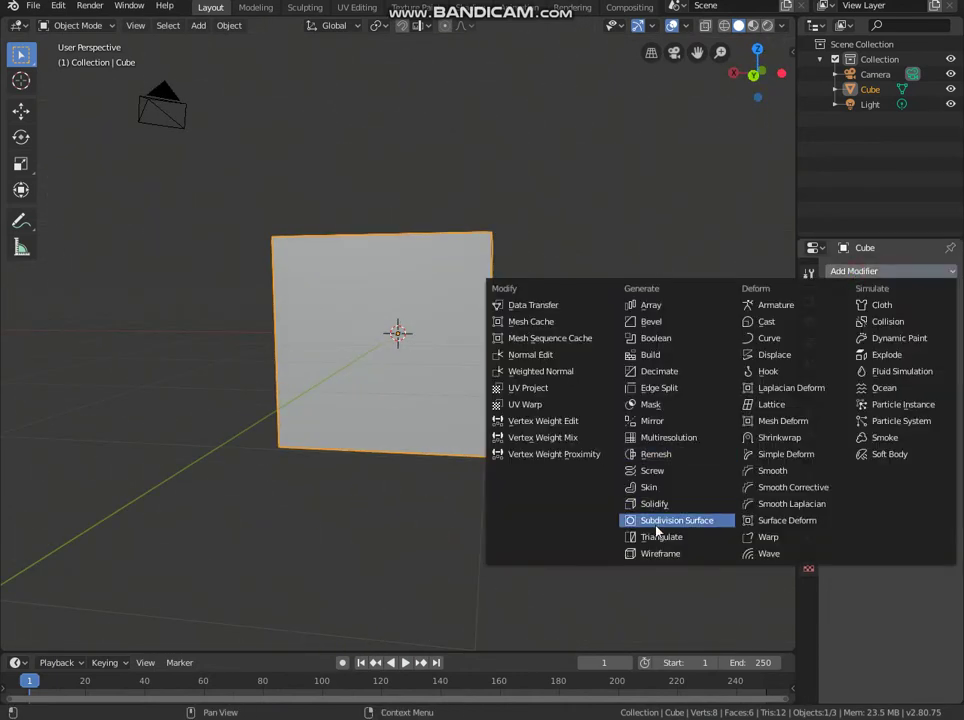
pyautogui.click(656, 521)
pyautogui.moveTo(548, 453)
pyautogui.mouseDown(button='middle')
pyautogui.moveTo(519, 445)
pyautogui.moveTo(577, 372)
pyautogui.moveTo(650, 365)
pyautogui.moveTo(720, 380)
pyautogui.mouseUp(button='middle')
# Step: Set the subdivision Viewport level to 1 and apply the modifier permanently
pyautogui.click(884, 385)
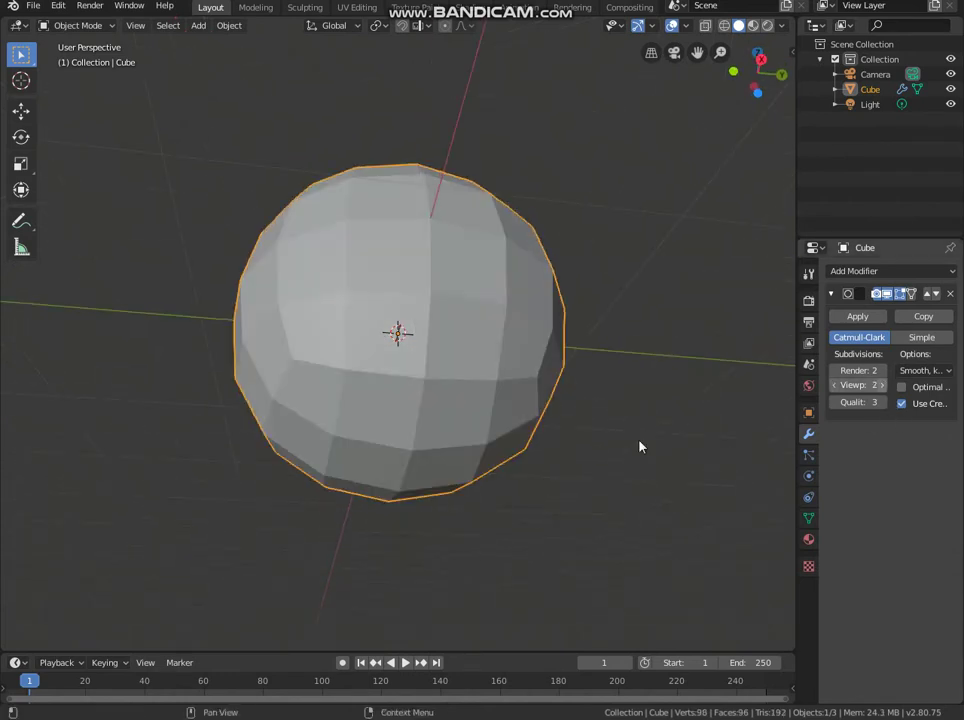
pyautogui.moveTo(640, 440)
pyautogui.mouseDown(button='middle')
pyautogui.moveTo(604, 451)
pyautogui.moveTo(790, 323)
pyautogui.mouseUp(button='middle')
pyautogui.click(836, 385)
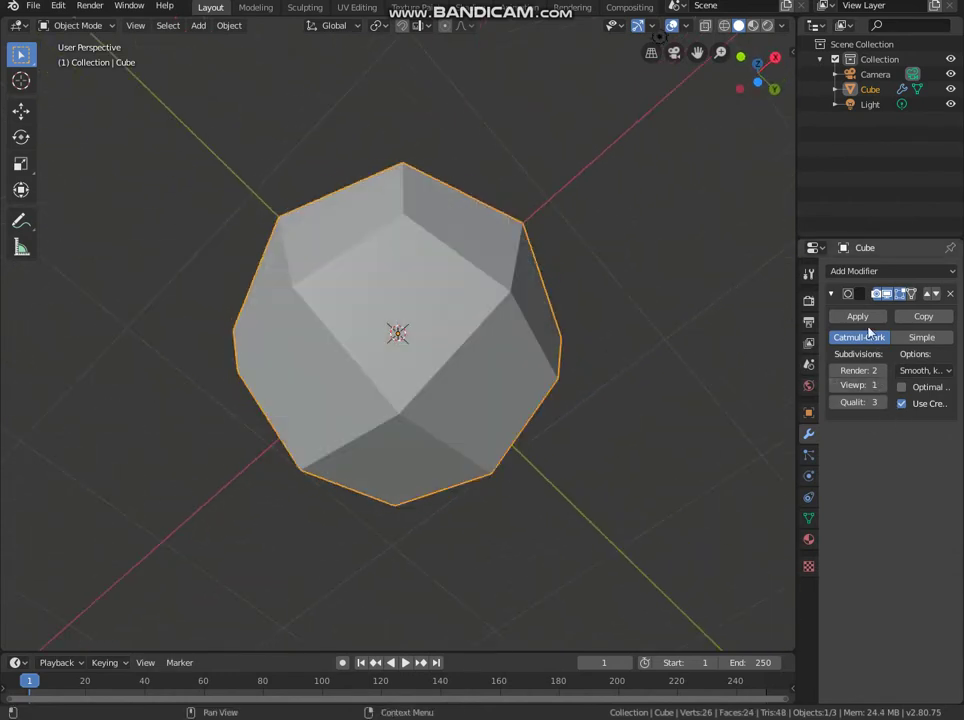
pyautogui.click(857, 316)
# Step: Switch the object to Sculpt Mode from the interaction mode menu, then reopen the menu
pyautogui.click(72, 25)
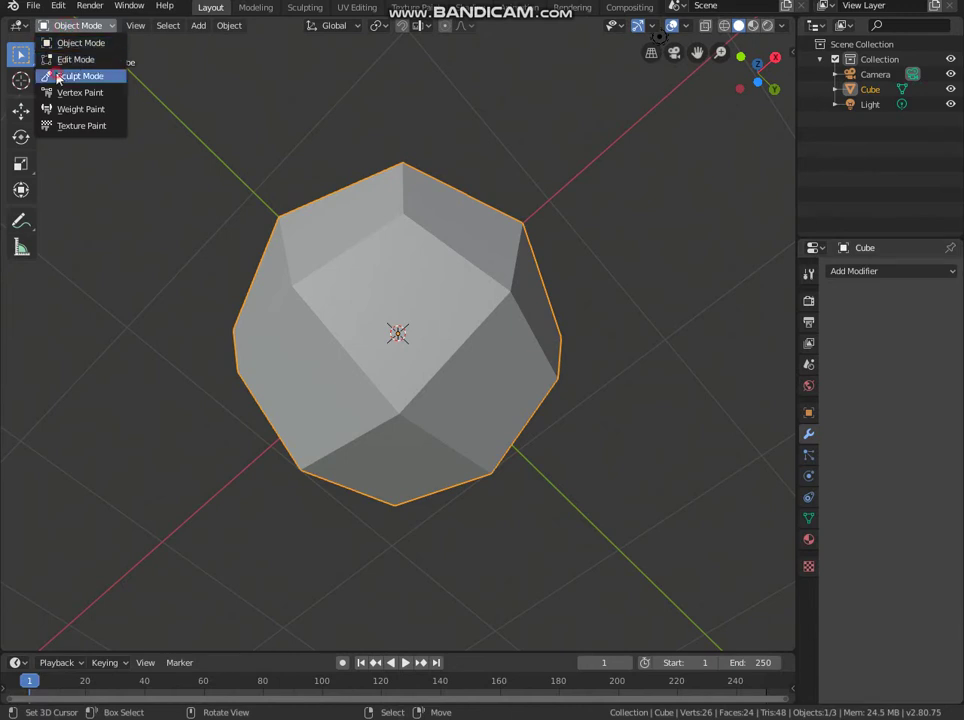
pyautogui.click(62, 75)
pyautogui.click(48, 25)
# Step: In Edit Mode with face select, select the two lower faces of the rounded head
pyautogui.press('Tab')
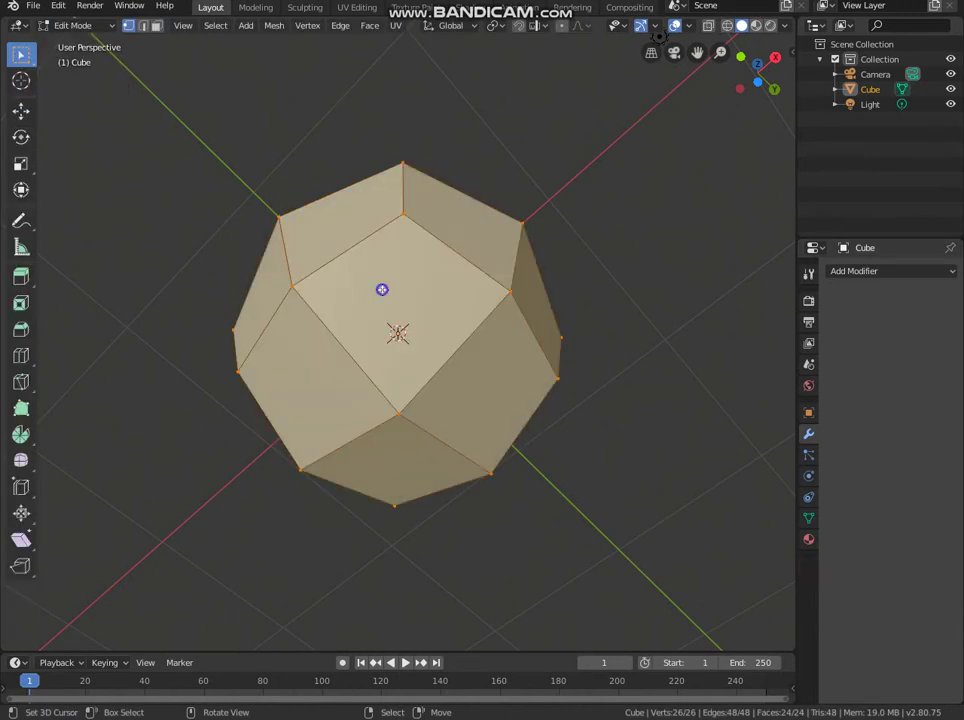
pyautogui.click(156, 25)
pyautogui.click(366, 290)
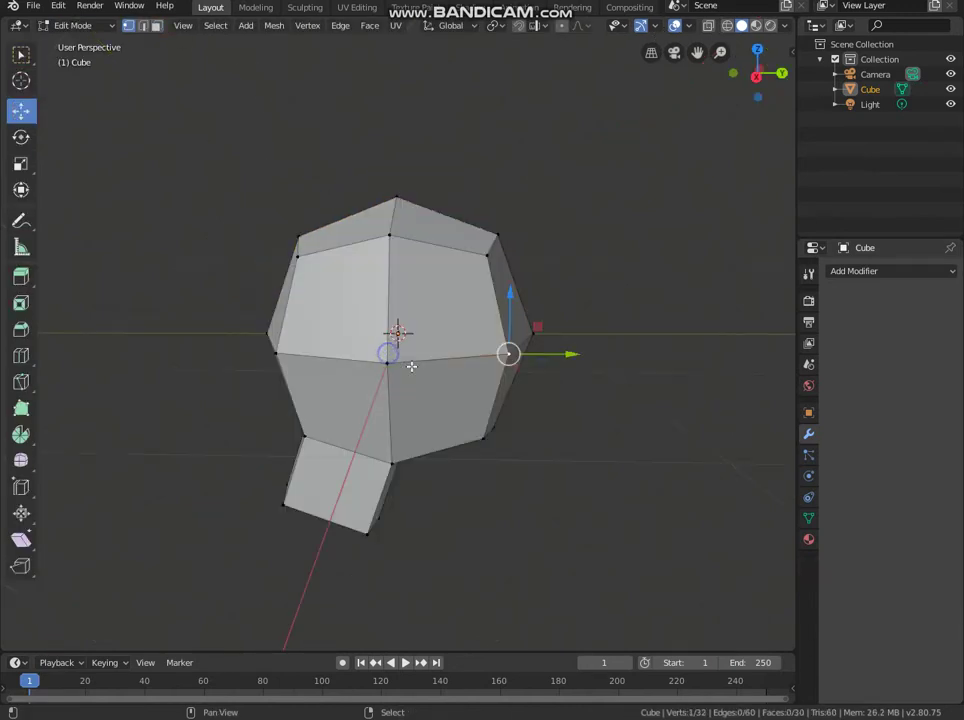
pyautogui.moveTo(264, 357)
pyautogui.mouseDown(button='middle')
pyautogui.moveTo(533, 389)
pyautogui.moveTo(484, 344)
pyautogui.moveTo(538, 361)
pyautogui.moveTo(236, 343)
pyautogui.mouseUp(button='middle')
pyautogui.moveTo(226, 338)
pyautogui.mouseDown()
pyautogui.moveTo(252, 342)
pyautogui.moveTo(243, 342)
pyautogui.mouseUp()
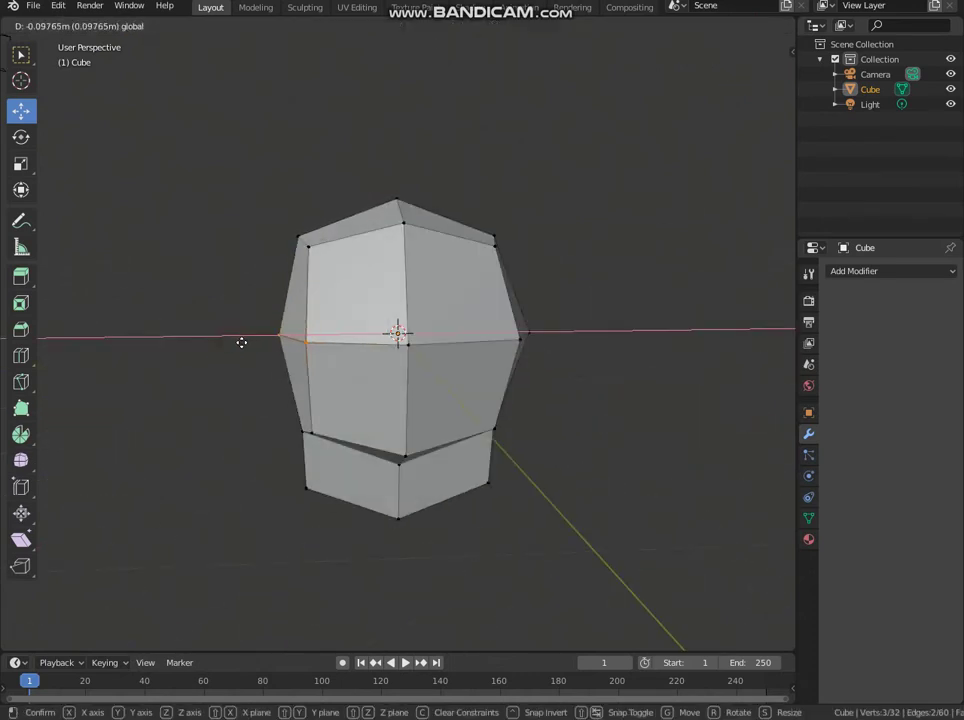
pyautogui.moveTo(243, 342); pyautogui.dragTo(449, 422, button='middle')
pyautogui.keyDown('ctrl'); pyautogui.click(445, 360); pyautogui.keyUp('ctrl')
pyautogui.moveTo(443, 363)
pyautogui.mouseDown(button='middle')
pyautogui.moveTo(525, 366)
pyautogui.moveTo(179, 272)
pyautogui.mouseUp(button='middle')
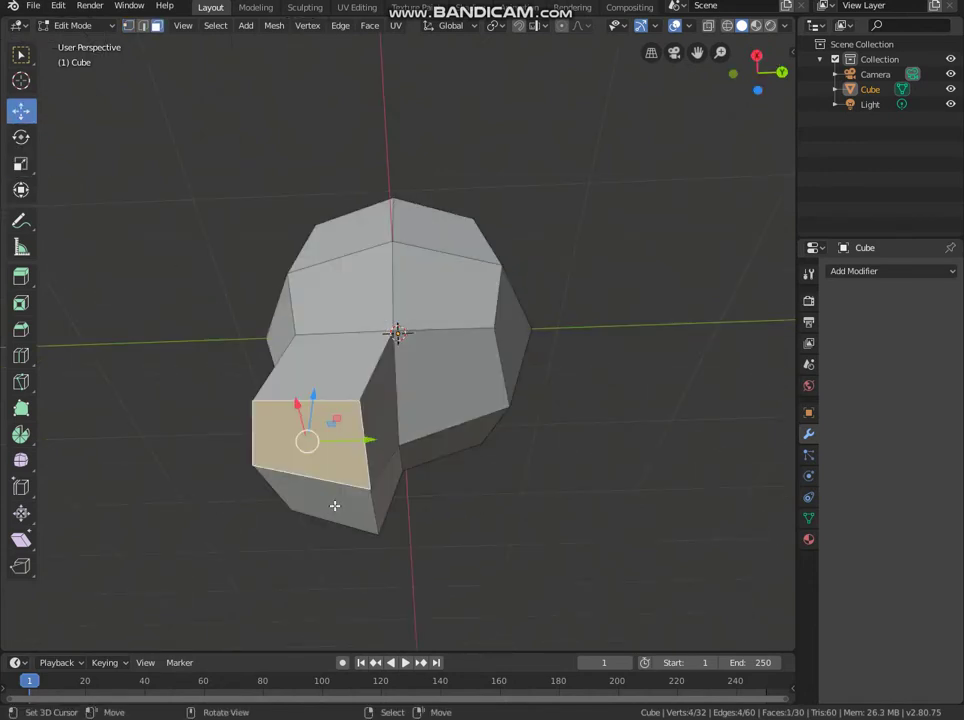
pyautogui.keyDown('ctrl'); pyautogui.click(334, 505); pyautogui.keyUp('ctrl')
pyautogui.moveTo(366, 456)
pyautogui.mouseDown(button='middle')
pyautogui.moveTo(372, 529)
pyautogui.moveTo(296, 438)
pyautogui.moveTo(447, 471)
pyautogui.mouseUp(button='middle')
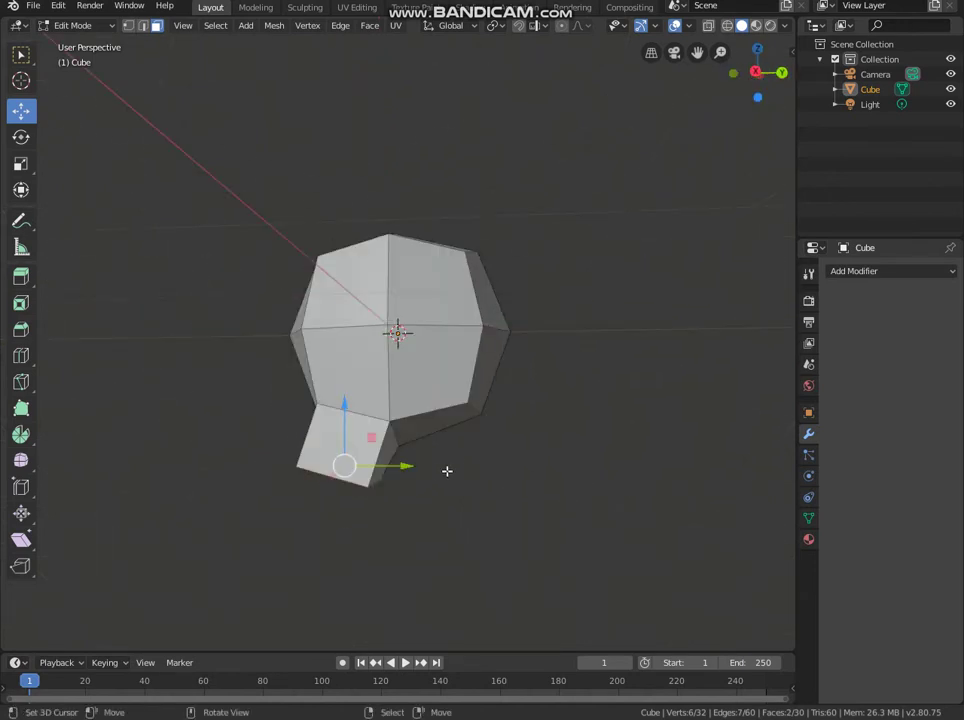
# Step: Extrude the selected faces downward, then adjust their height along Z
pyautogui.press('e')
pyautogui.click(415, 498)
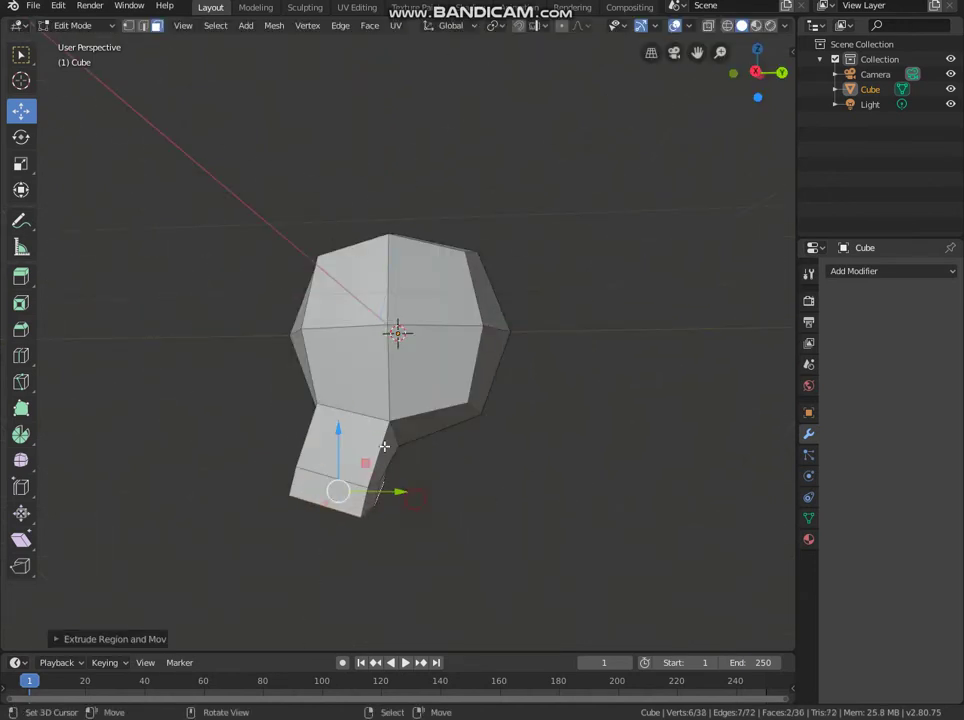
pyautogui.press('g')
pyautogui.press('z')
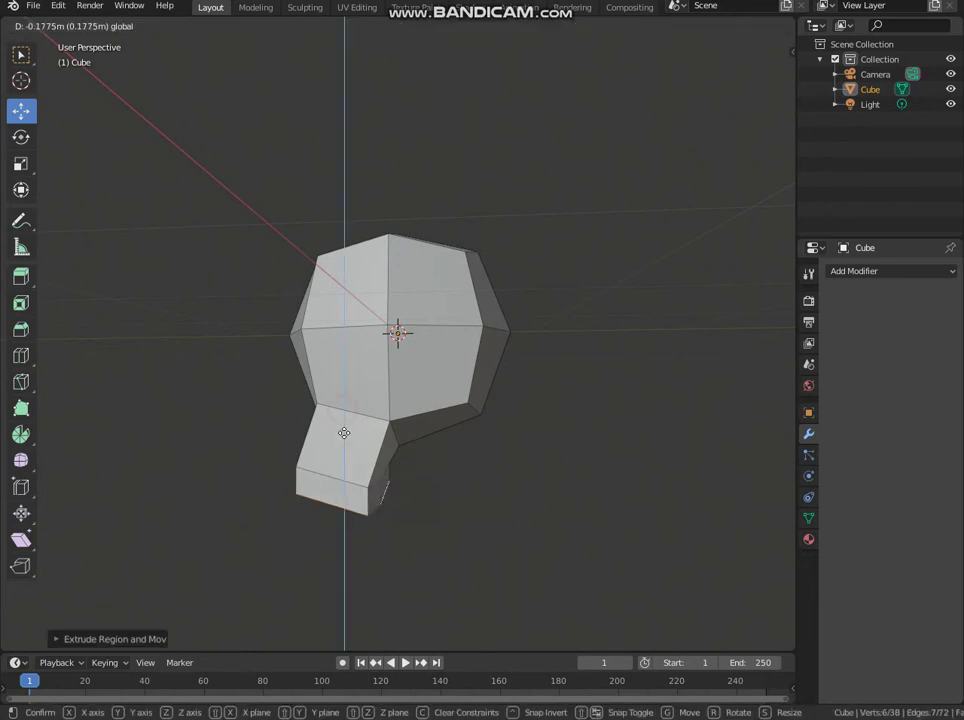
pyautogui.click(340, 440)
pyautogui.moveTo(340, 440)
pyautogui.mouseDown(button='middle')
pyautogui.moveTo(290, 455)
pyautogui.moveTo(106, 179)
pyautogui.mouseUp(button='middle')
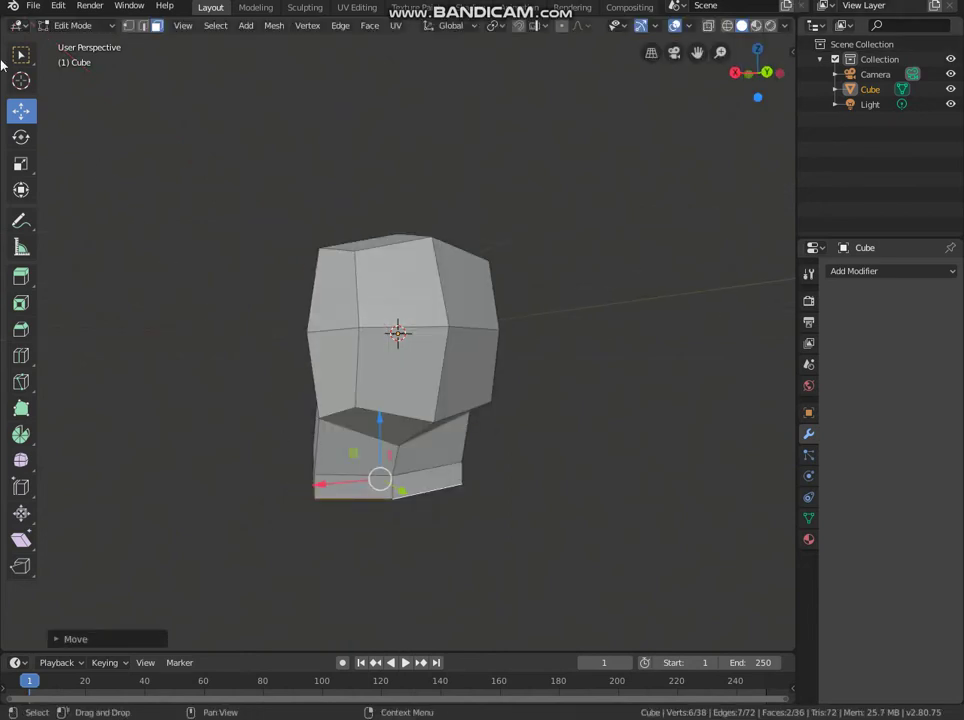
# Step: Extrude the bottom faces again and widen them along X
pyautogui.click(21, 163)
pyautogui.press('e')
pyautogui.rightClick(333, 493)
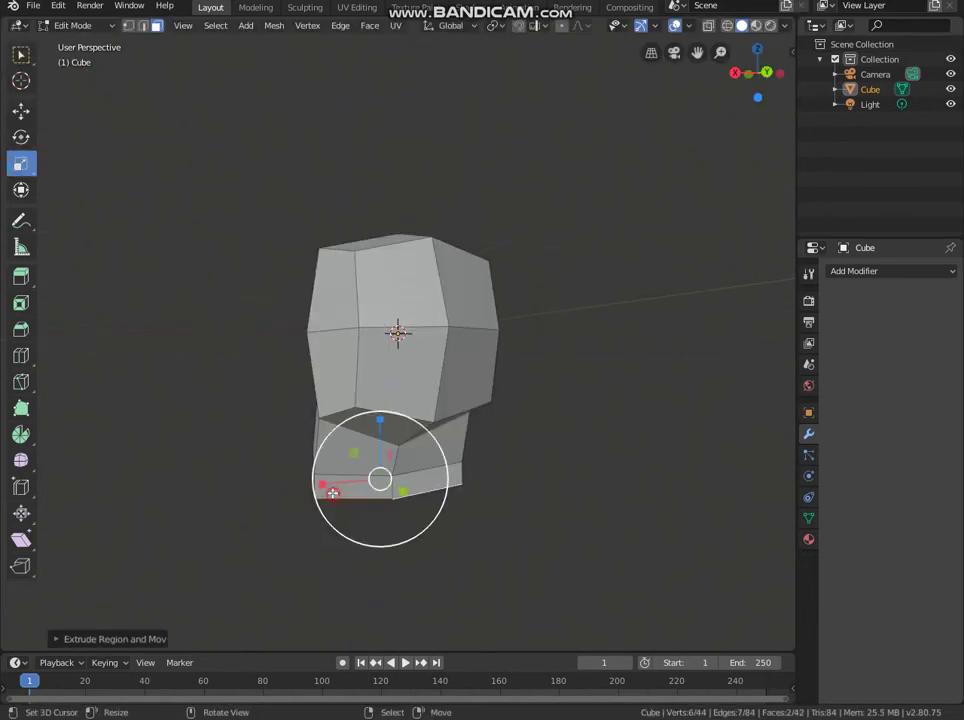
pyautogui.moveTo(323, 483); pyautogui.dragTo(289, 483)
pyautogui.click(289, 483)
# Step: Tilt the bottom faces about 15 degrees with the Rotate tool
pyautogui.moveTo(289, 483)
pyautogui.mouseDown(button='middle')
pyautogui.moveTo(398, 449)
pyautogui.moveTo(460, 449)
pyautogui.mouseUp(button='middle')
pyautogui.click(20, 137)
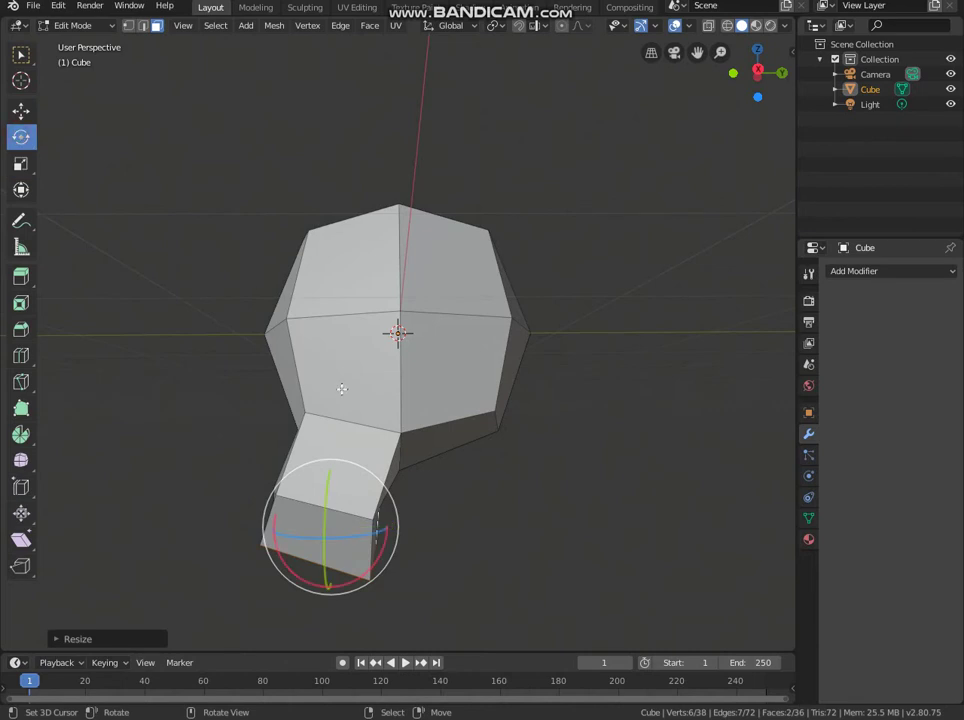
pyautogui.moveTo(382, 537); pyautogui.dragTo(385, 526)
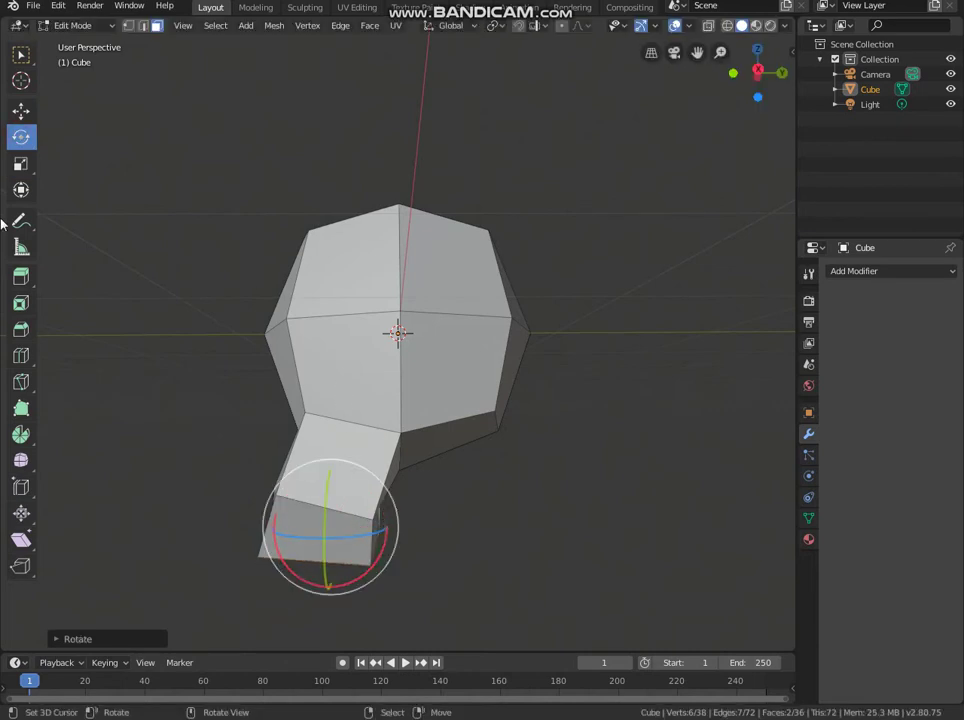
pyautogui.click(20, 110)
# Step: Extrude the neck's end downward into a torso and narrow its bottom along X
pyautogui.moveTo(355, 441); pyautogui.dragTo(349, 477, button='middle')
pyautogui.press('e')
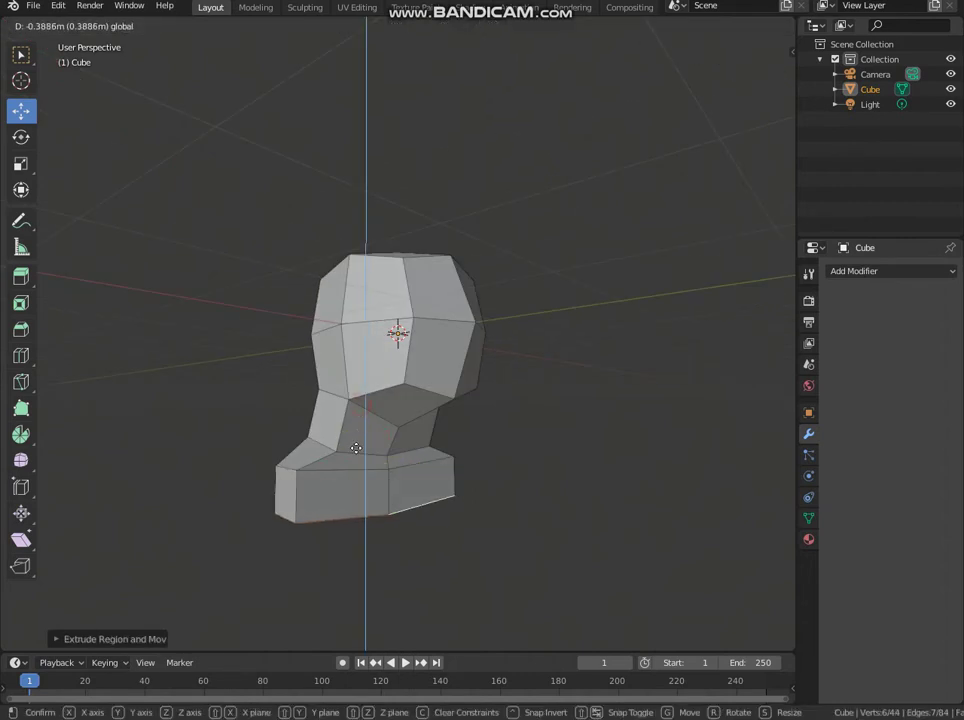
pyautogui.click(355, 563)
pyautogui.moveTo(419, 490); pyautogui.dragTo(377, 474, button='middle')
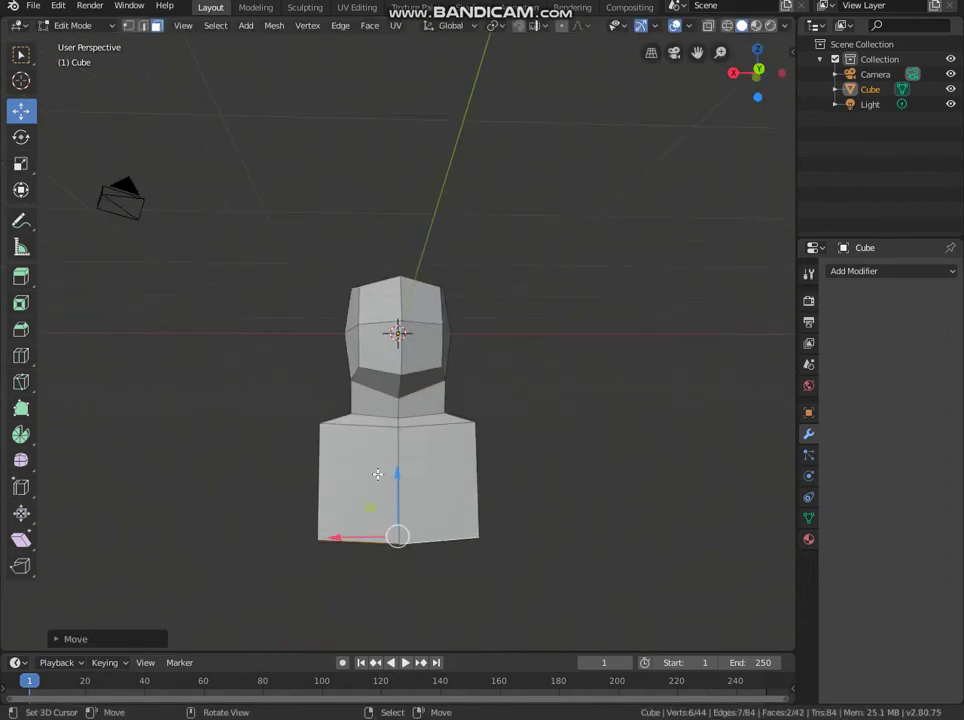
pyautogui.click(20, 165)
pyautogui.moveTo(335, 537); pyautogui.dragTo(345, 540)
# Step: Select two shoulder vertices of the torso and move them along X
pyautogui.moveTo(400, 456); pyautogui.dragTo(81, 251, button='middle')
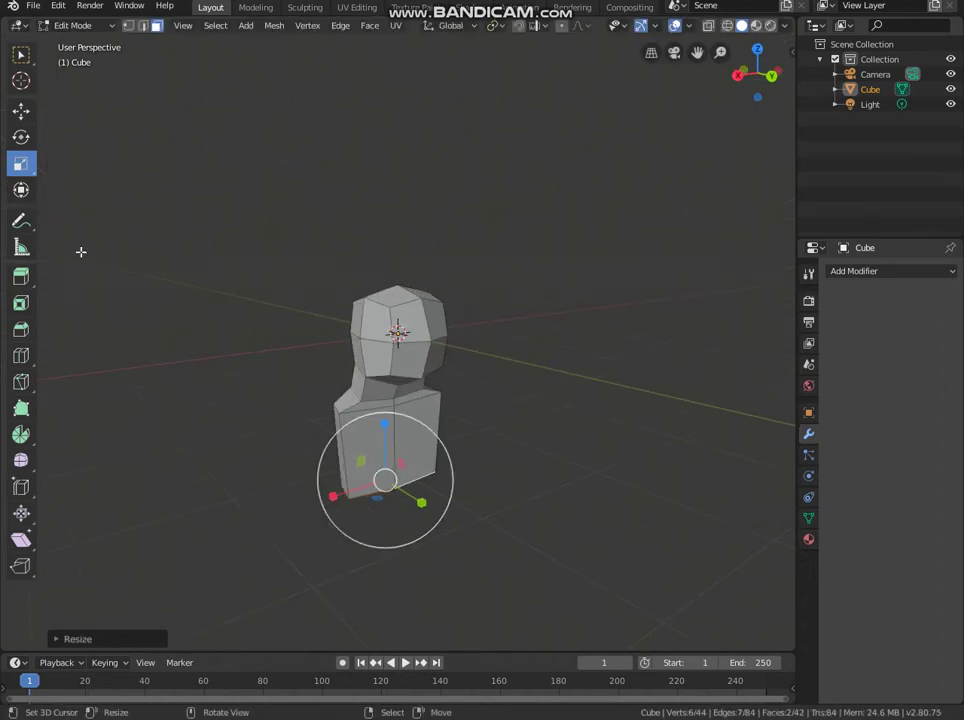
pyautogui.scroll(1, 237, 331)
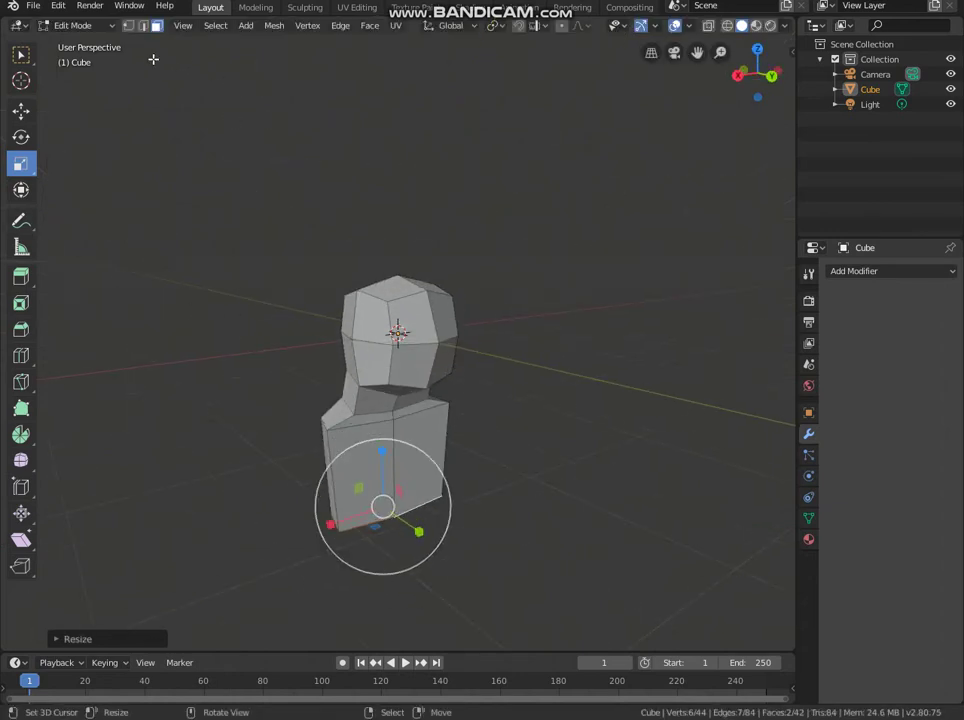
pyautogui.click(325, 430)
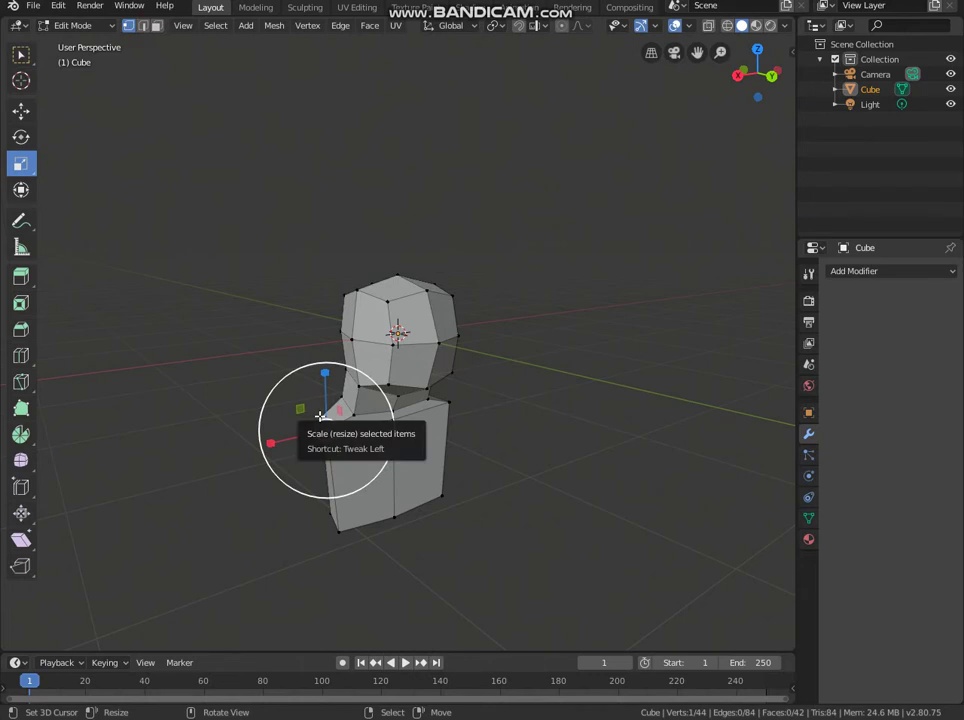
pyautogui.keyDown('shift'); pyautogui.click(316, 418); pyautogui.keyUp('shift')
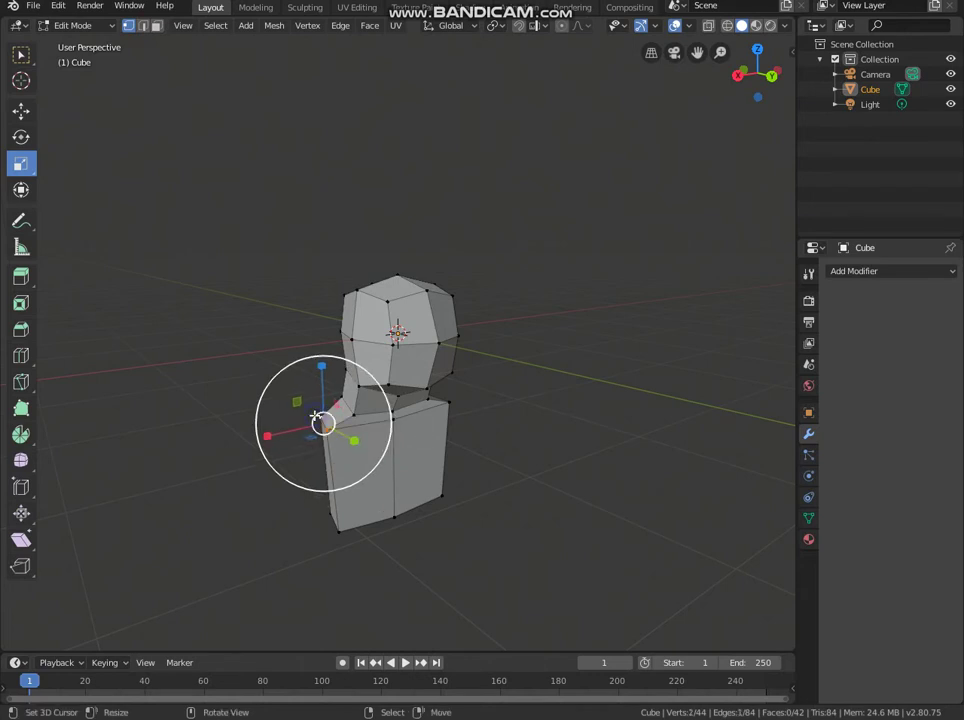
pyautogui.click(21, 110)
pyautogui.moveTo(400, 480)
pyautogui.mouseDown(button='middle')
pyautogui.moveTo(448, 496)
pyautogui.moveTo(260, 419)
pyautogui.mouseUp(button='middle')
pyautogui.moveTo(260, 419); pyautogui.dragTo(290, 427)
pyautogui.moveTo(290, 427); pyautogui.dragTo(577, 549, button='middle')
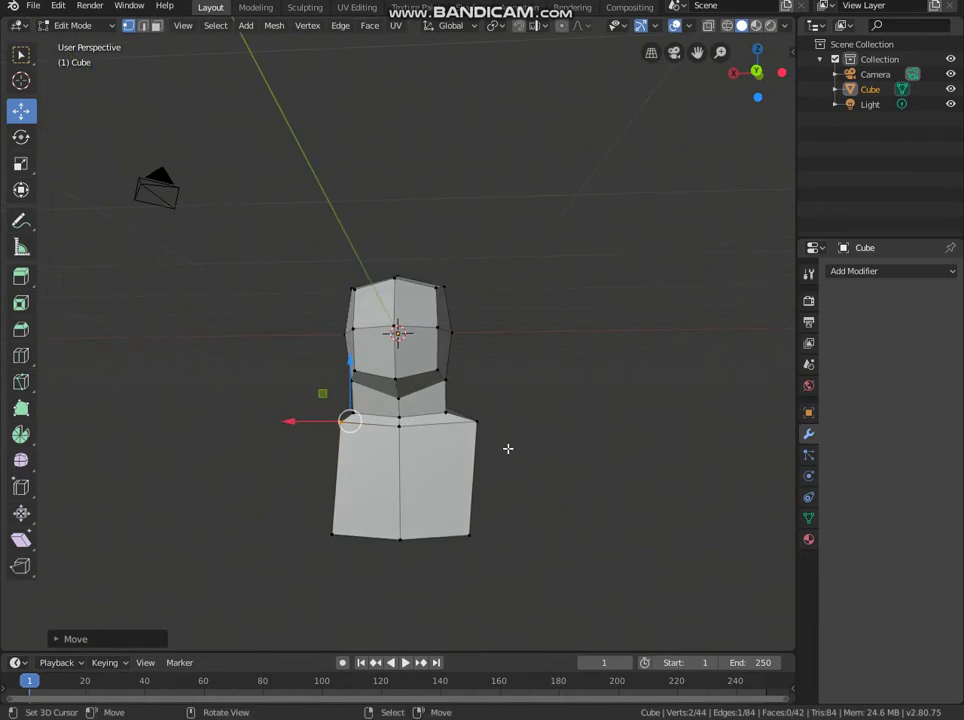
# Step: Add the opposite shoulder vertices and scale them closer together along X
pyautogui.moveTo(507, 448); pyautogui.dragTo(402, 447, button='middle')
pyautogui.keyDown('shift'); pyautogui.click(402, 394); pyautogui.keyUp('shift')
pyautogui.moveTo(402, 394)
pyautogui.mouseDown(button='middle')
pyautogui.moveTo(484, 452)
pyautogui.moveTo(374, 428)
pyautogui.mouseUp(button='middle')
pyautogui.click(21, 163)
pyautogui.moveTo(338, 422); pyautogui.dragTo(357, 422)
pyautogui.moveTo(300, 250); pyautogui.dragTo(260, 170, button='middle')
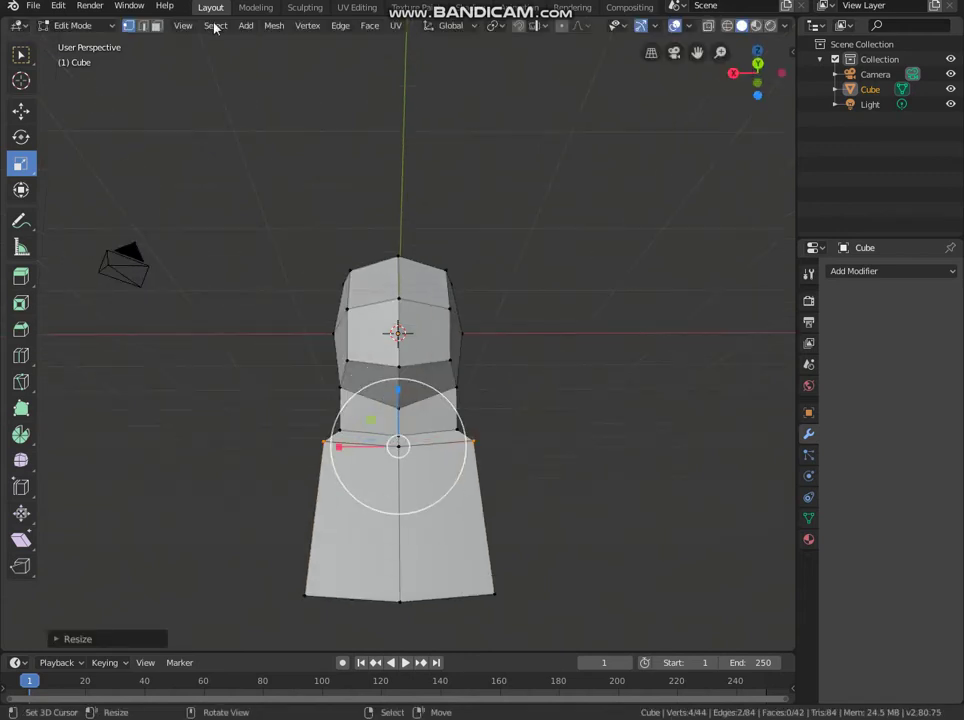
# Step: Select the torso's bottom face and rescale it slightly wider along X
pyautogui.click(156, 25)
pyautogui.moveTo(422, 447)
pyautogui.mouseDown(button='middle')
pyautogui.moveTo(435, 520)
pyautogui.moveTo(475, 518)
pyautogui.moveTo(288, 409)
pyautogui.moveTo(240, 340)
pyautogui.moveTo(359, 622)
pyautogui.mouseUp(button='middle')
pyautogui.click(435, 520)
pyautogui.moveTo(359, 622); pyautogui.dragTo(370, 597)
pyautogui.moveTo(370, 597); pyautogui.dragTo(335, 598, button='middle')
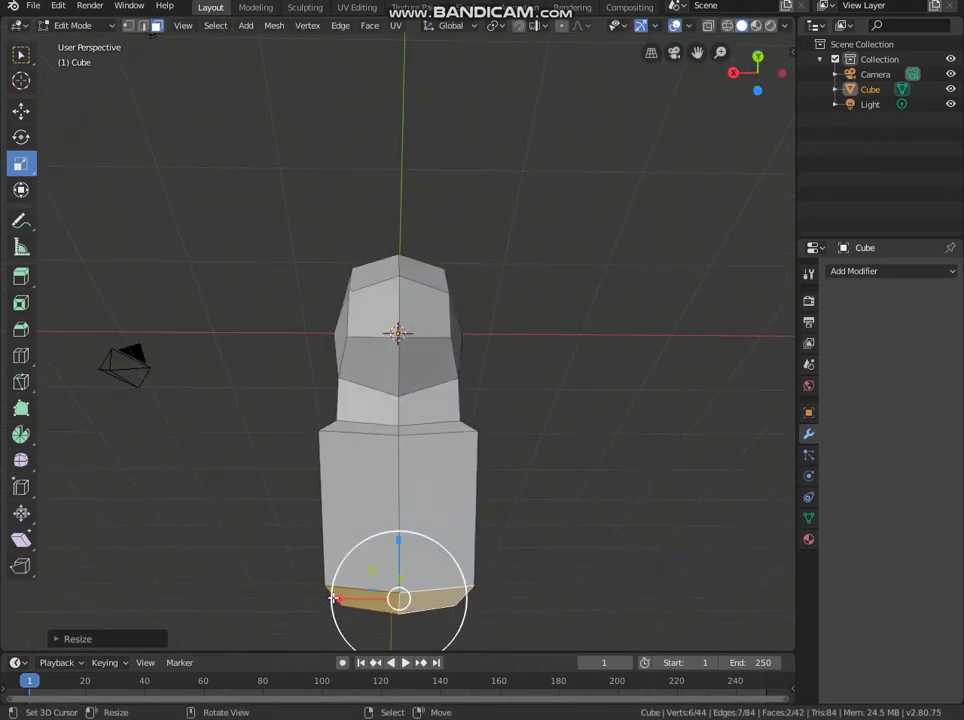
pyautogui.moveTo(335, 598); pyautogui.dragTo(325, 596)
pyautogui.moveTo(325, 596); pyautogui.dragTo(329, 560, button='middle')
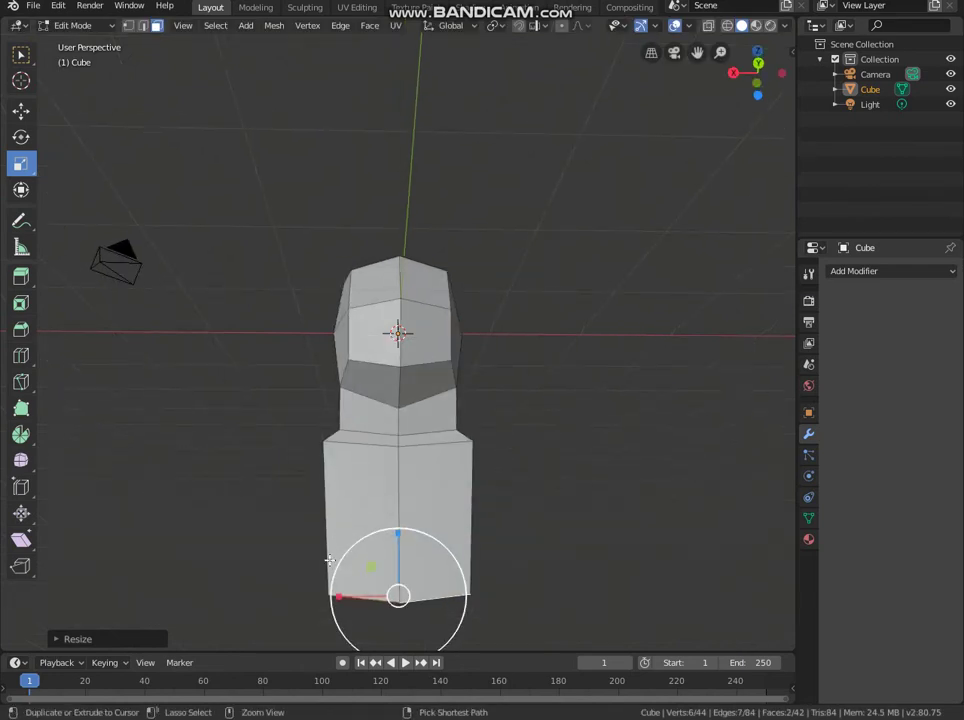
pyautogui.moveTo(337, 597); pyautogui.dragTo(326, 594)
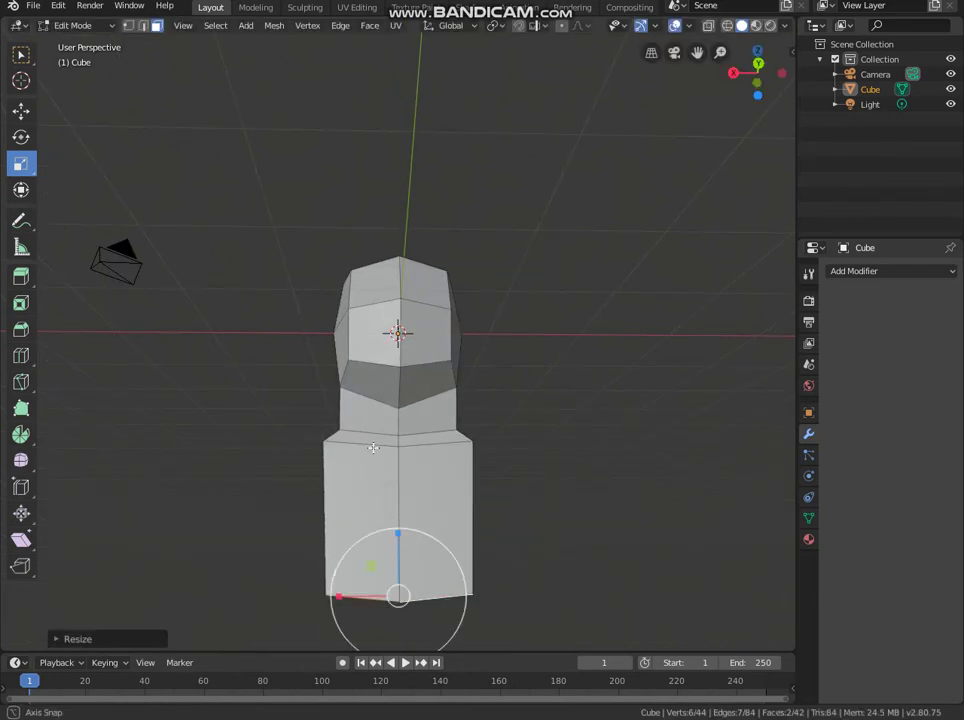
pyautogui.moveTo(326, 594); pyautogui.dragTo(250, 300, button='middle')
# Step: Move the head's corner vertices one by one along X and Y to reshape it
pyautogui.click(126, 25)
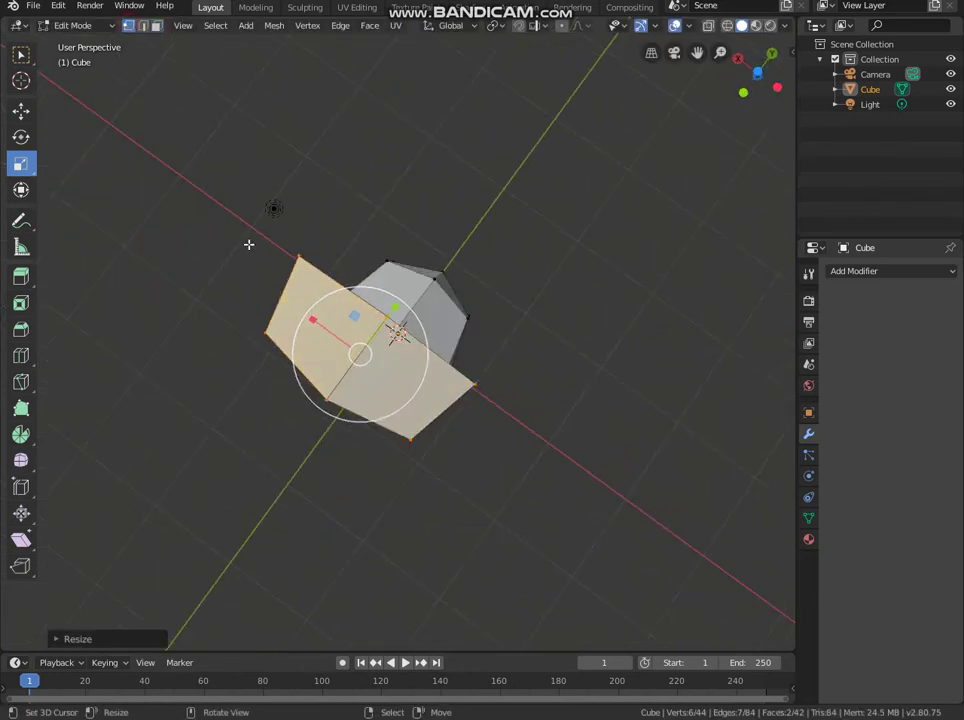
pyautogui.click(293, 245)
pyautogui.click(22, 108)
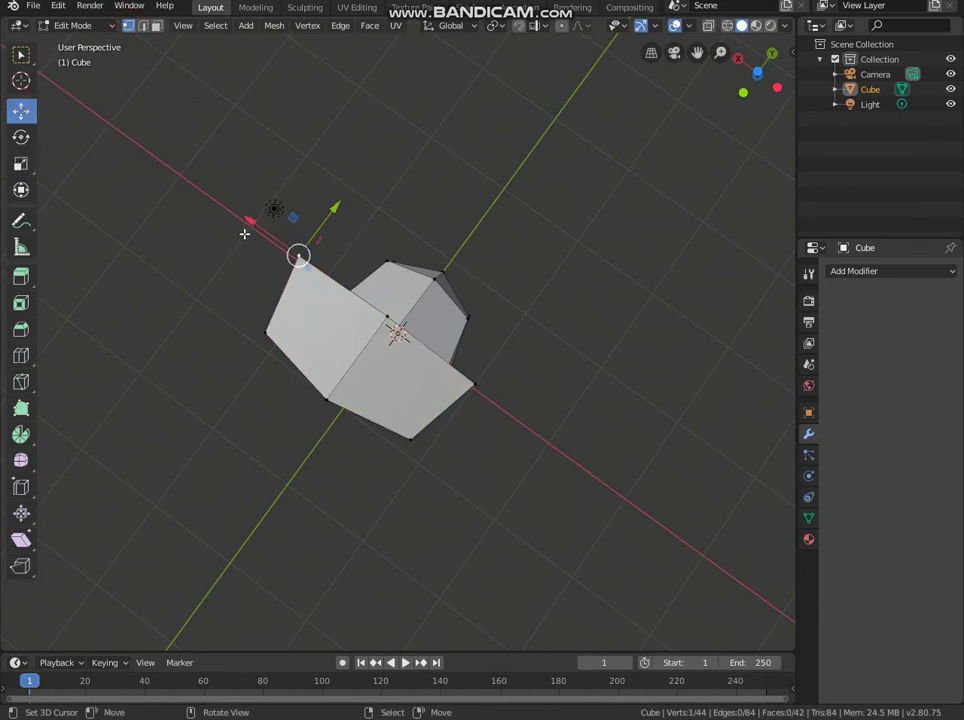
pyautogui.moveTo(243, 225); pyautogui.dragTo(251, 235)
pyautogui.click(325, 398)
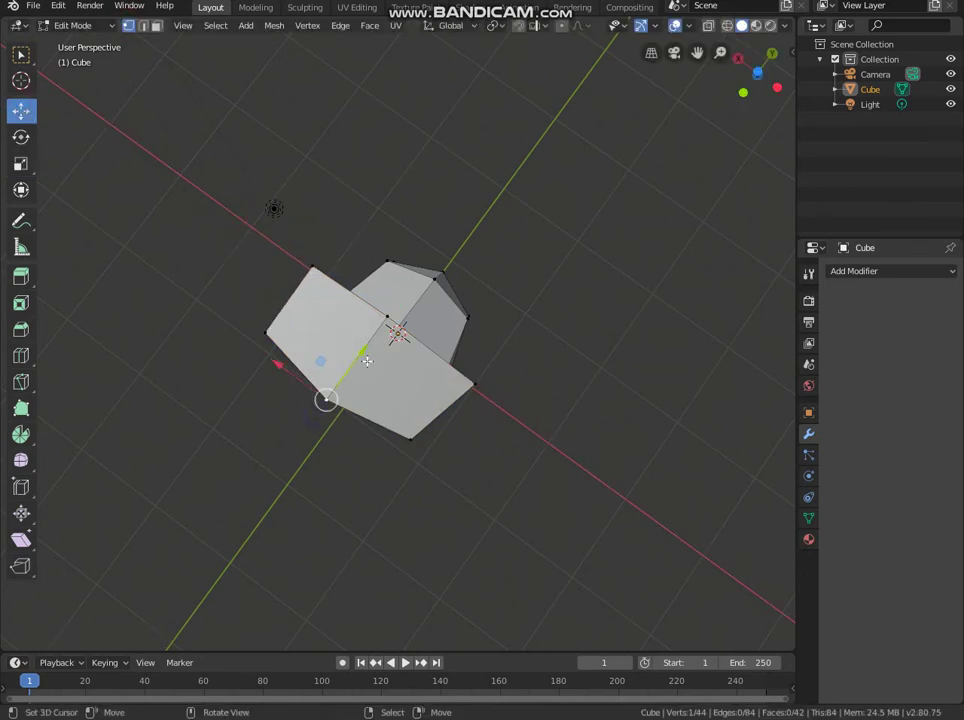
pyautogui.moveTo(366, 357); pyautogui.dragTo(377, 351)
pyautogui.click(388, 264)
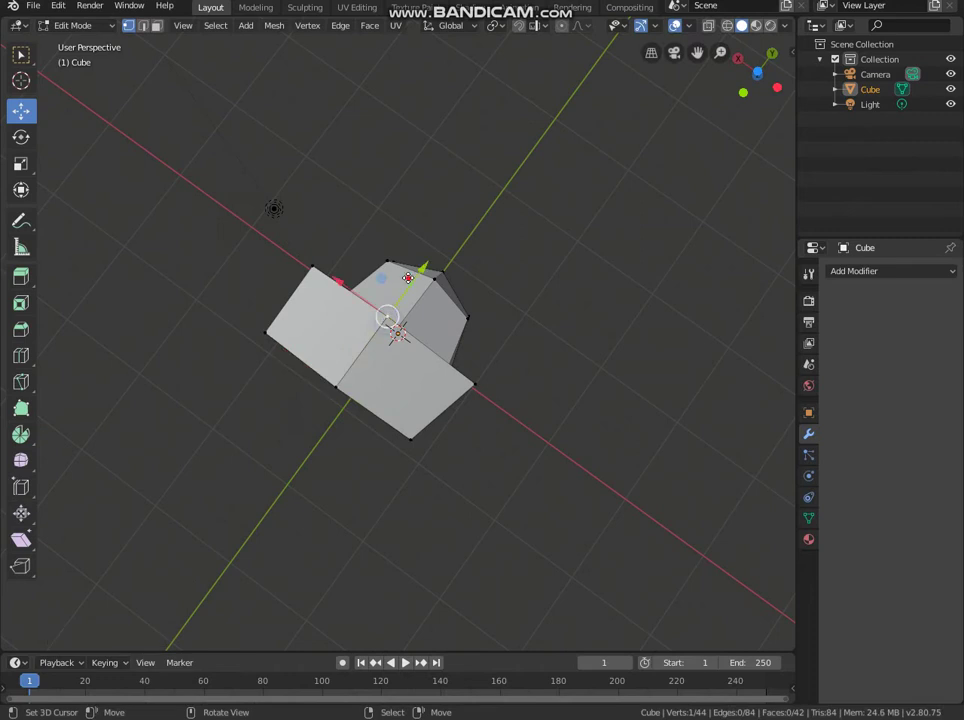
pyautogui.moveTo(400, 274); pyautogui.dragTo(406, 279)
pyautogui.click(476, 384)
pyautogui.moveTo(478, 387); pyautogui.dragTo(424, 351)
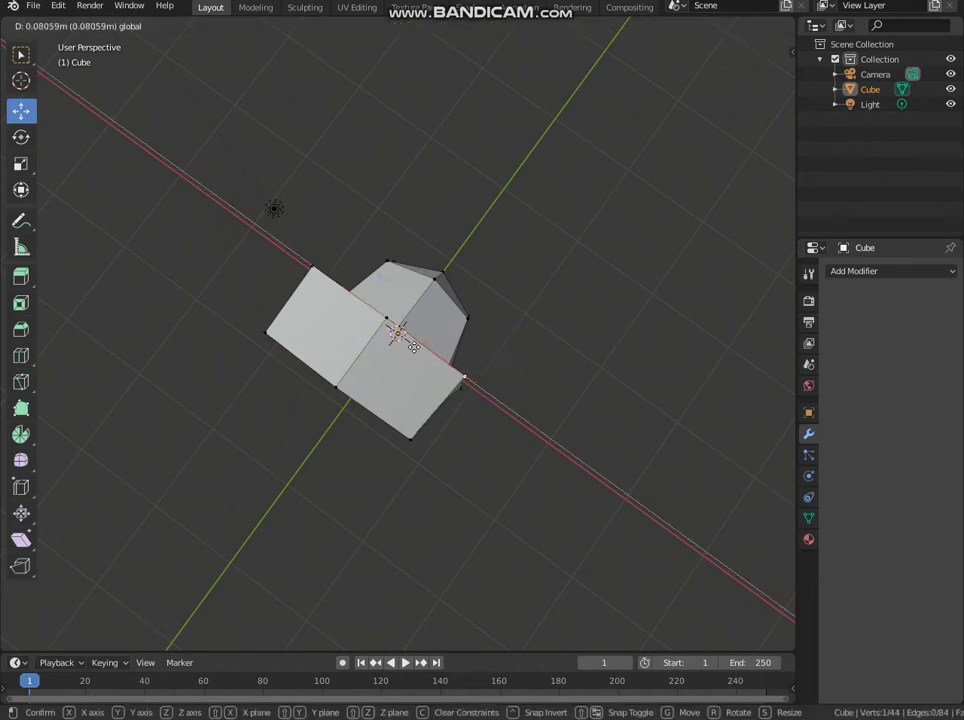
pyautogui.click(425, 367)
# Step: Select a neck edge and narrow it by shifting it along X
pyautogui.moveTo(425, 367)
pyautogui.mouseDown(button='middle')
pyautogui.moveTo(519, 426)
pyautogui.moveTo(521, 331)
pyautogui.moveTo(497, 422)
pyautogui.moveTo(453, 400)
pyautogui.moveTo(514, 458)
pyautogui.moveTo(409, 441)
pyautogui.mouseUp(button='middle')
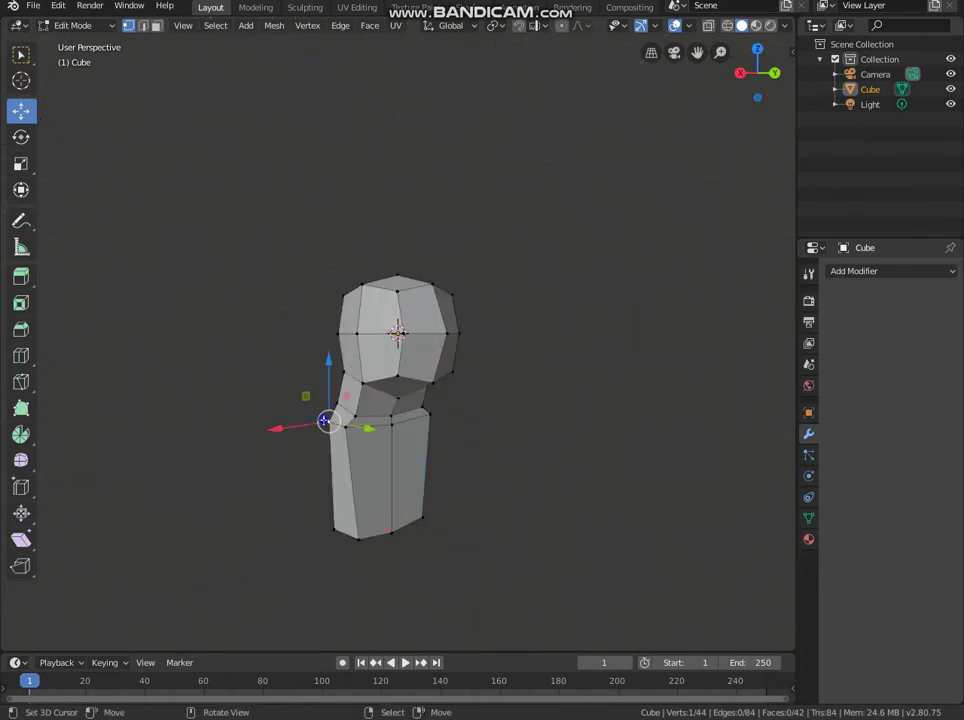
pyautogui.keyDown('shift'); pyautogui.click(347, 424); pyautogui.keyUp('shift')
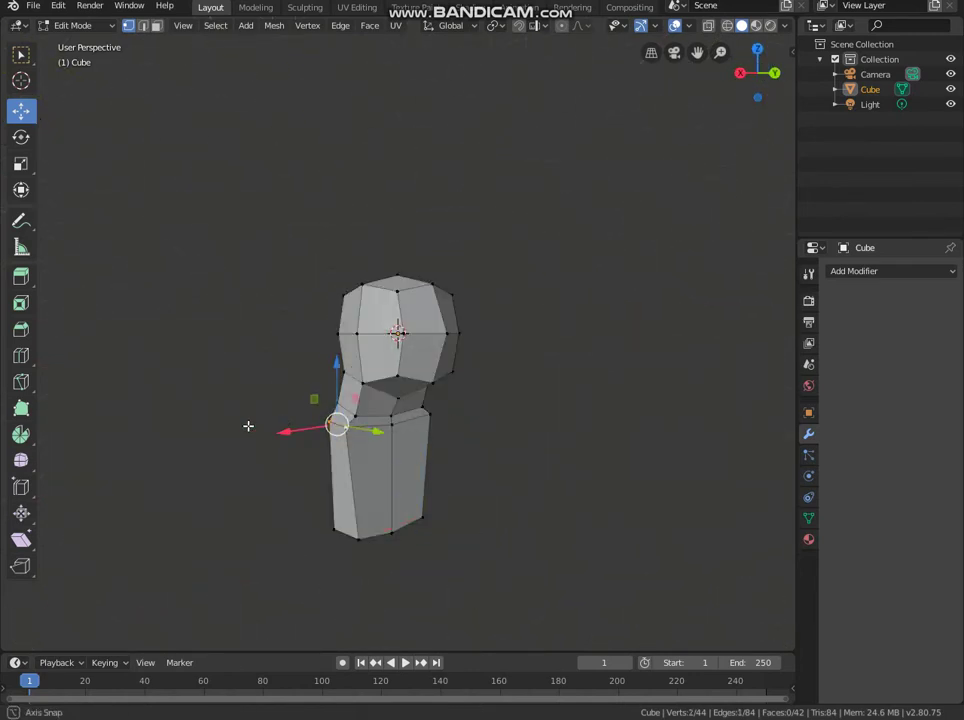
pyautogui.moveTo(250, 426); pyautogui.dragTo(304, 422, button='middle')
pyautogui.moveTo(304, 422); pyautogui.dragTo(300, 418)
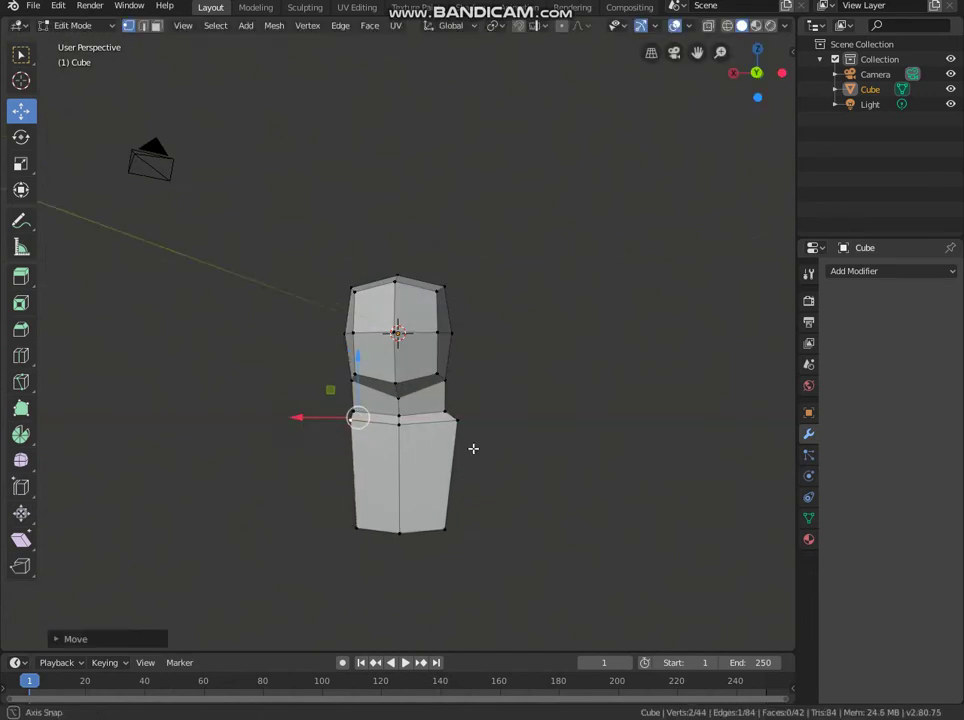
pyautogui.moveTo(473, 447); pyautogui.dragTo(416, 426, button='middle')
pyautogui.moveTo(416, 427); pyautogui.dragTo(408, 427)
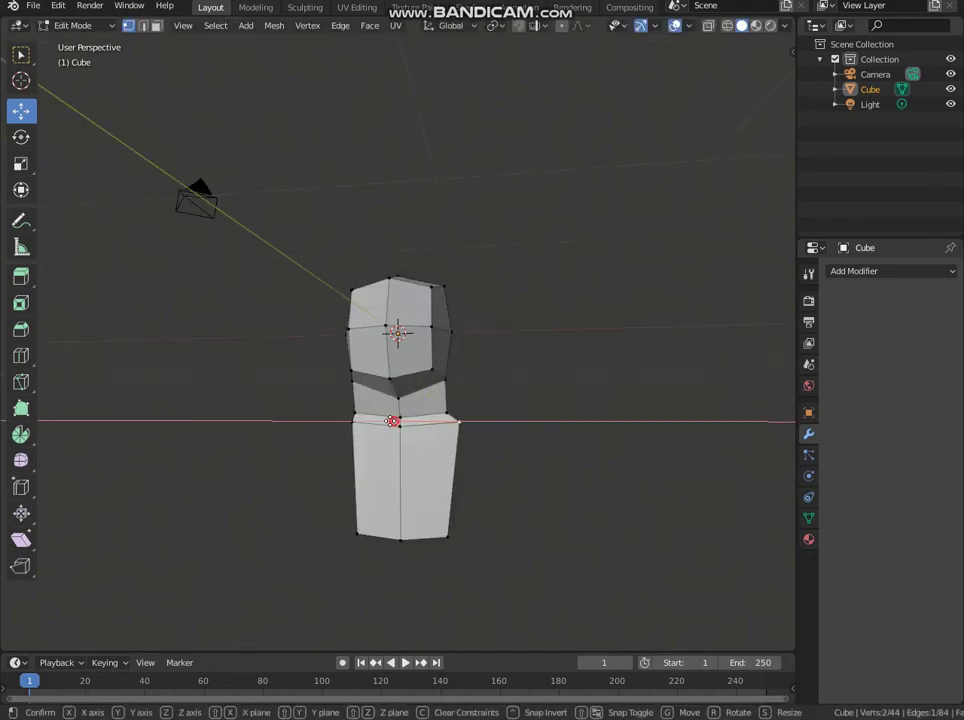
pyautogui.moveTo(408, 427)
pyautogui.mouseDown(button='middle')
pyautogui.moveTo(385, 428)
pyautogui.moveTo(462, 436)
pyautogui.moveTo(424, 464)
pyautogui.moveTo(353, 478)
pyautogui.moveTo(499, 488)
pyautogui.moveTo(449, 421)
pyautogui.mouseUp(button='middle')
pyautogui.moveTo(400, 421); pyautogui.dragTo(392, 424)
pyautogui.click(392, 424)
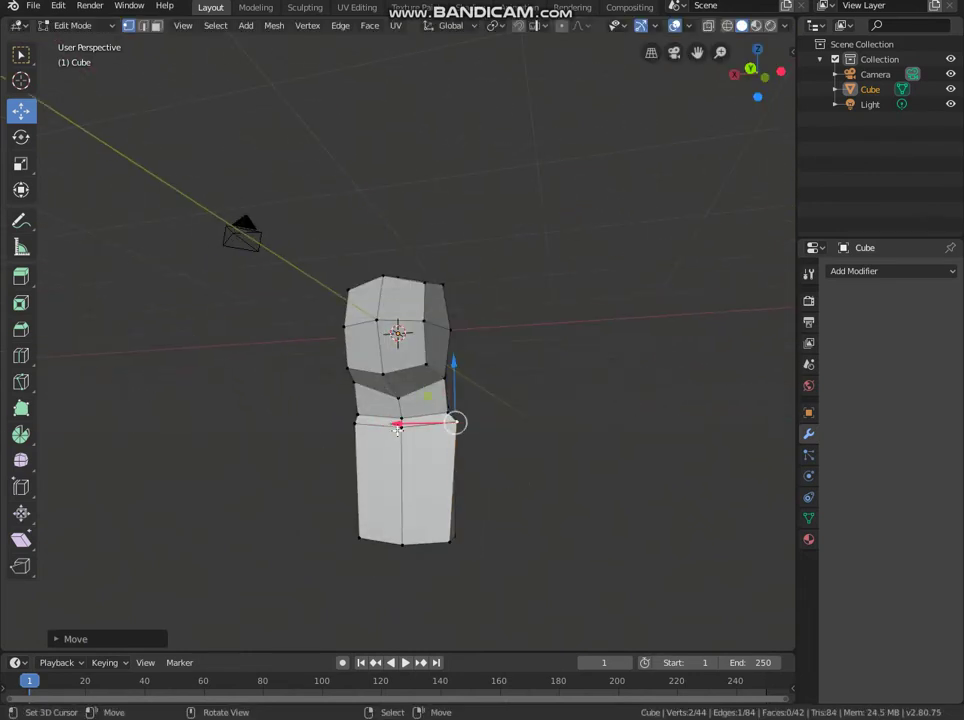
pyautogui.moveTo(392, 424)
pyautogui.mouseDown(button='middle')
pyautogui.moveTo(338, 424)
pyautogui.moveTo(344, 419)
pyautogui.moveTo(312, 454)
pyautogui.moveTo(299, 424)
pyautogui.mouseUp(button='middle')
# Step: Move a single body vertex slightly along X
pyautogui.click(346, 424)
pyautogui.moveTo(299, 424); pyautogui.dragTo(291, 421)
pyautogui.moveTo(340, 420); pyautogui.dragTo(340, 380, button='middle')
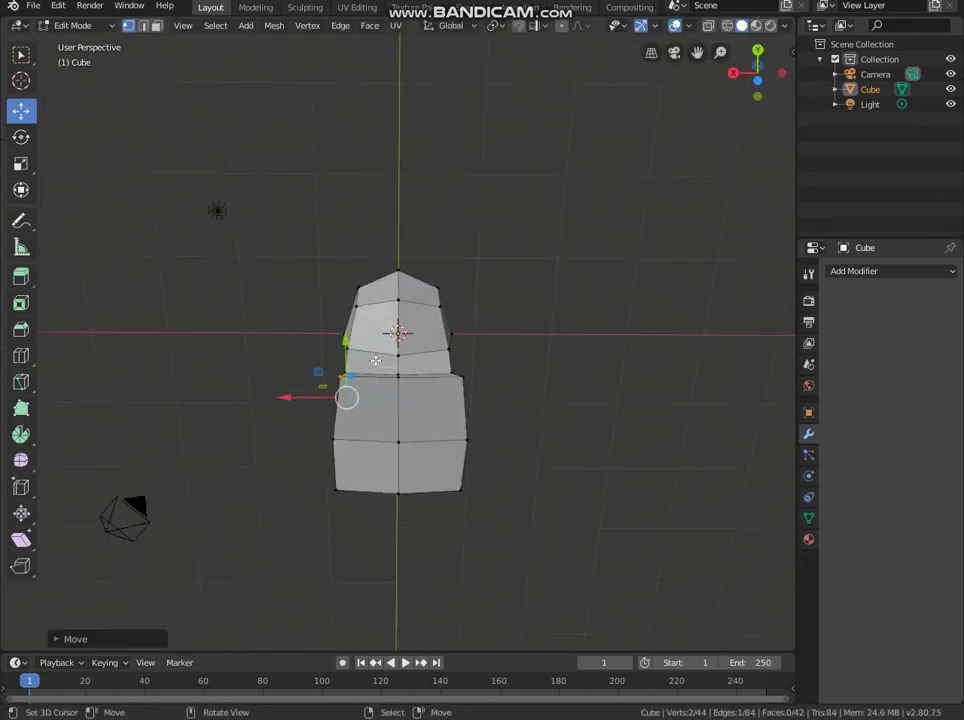
pyautogui.scroll(2, 340, 380)
pyautogui.click(155, 25)
# Step: Select the two bottom front faces and extrude them twice downward into a leg
pyautogui.click(155, 27)
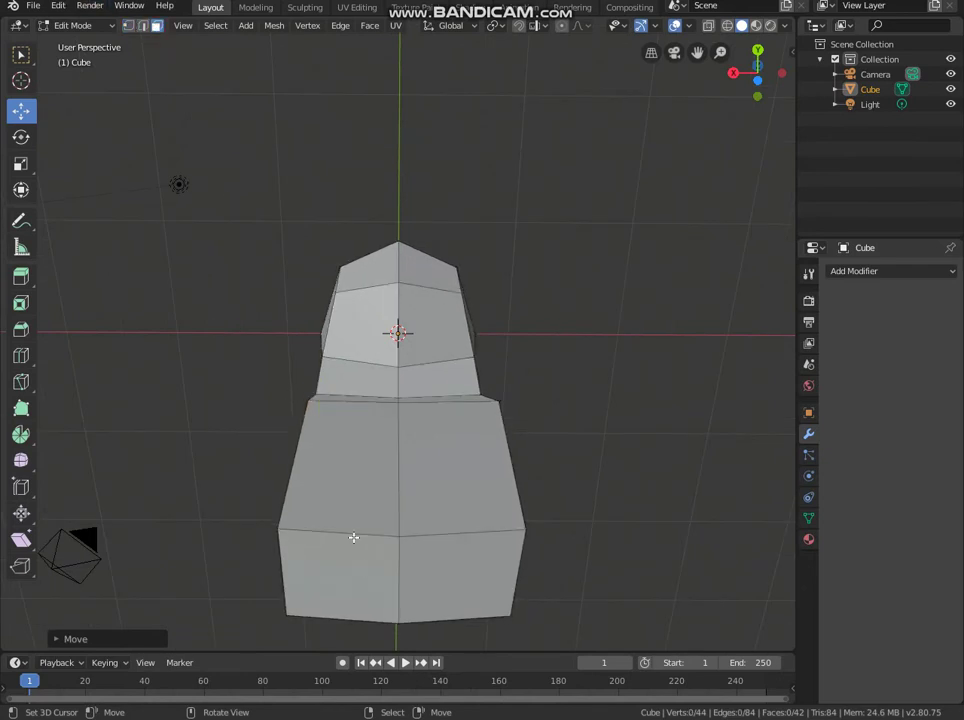
pyautogui.click(353, 537)
pyautogui.keyDown('shift'); pyautogui.click(437, 542); pyautogui.keyUp('shift')
pyautogui.press('e')
pyautogui.click(413, 524)
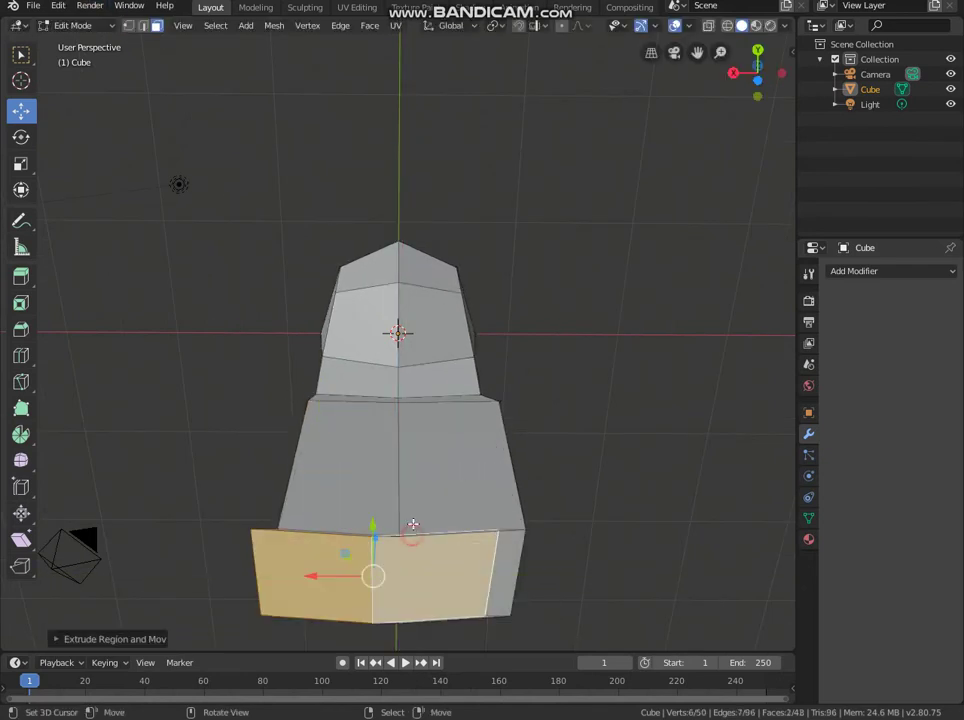
pyautogui.scroll(-3, 413, 524)
pyautogui.moveTo(413, 524)
pyautogui.mouseDown(button='middle')
pyautogui.moveTo(408, 474)
pyautogui.moveTo(3, 468)
pyautogui.mouseUp(button='middle')
pyautogui.press('e')
pyautogui.click(405, 508)
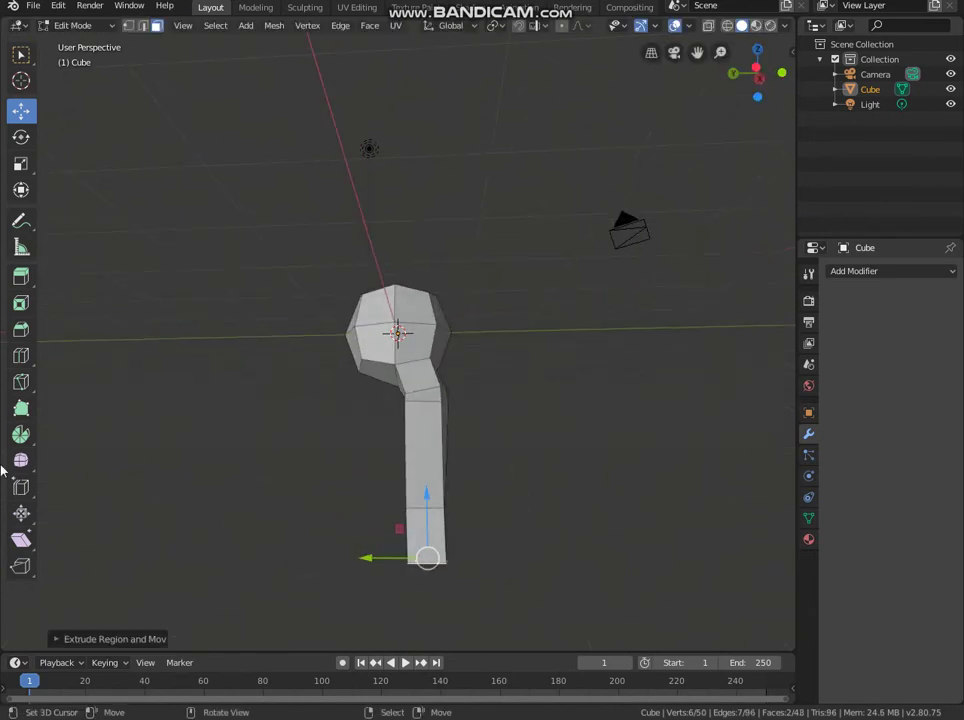
# Step: Add a horizontal loop cut across the leg and slide it into place
pyautogui.click(18, 385)
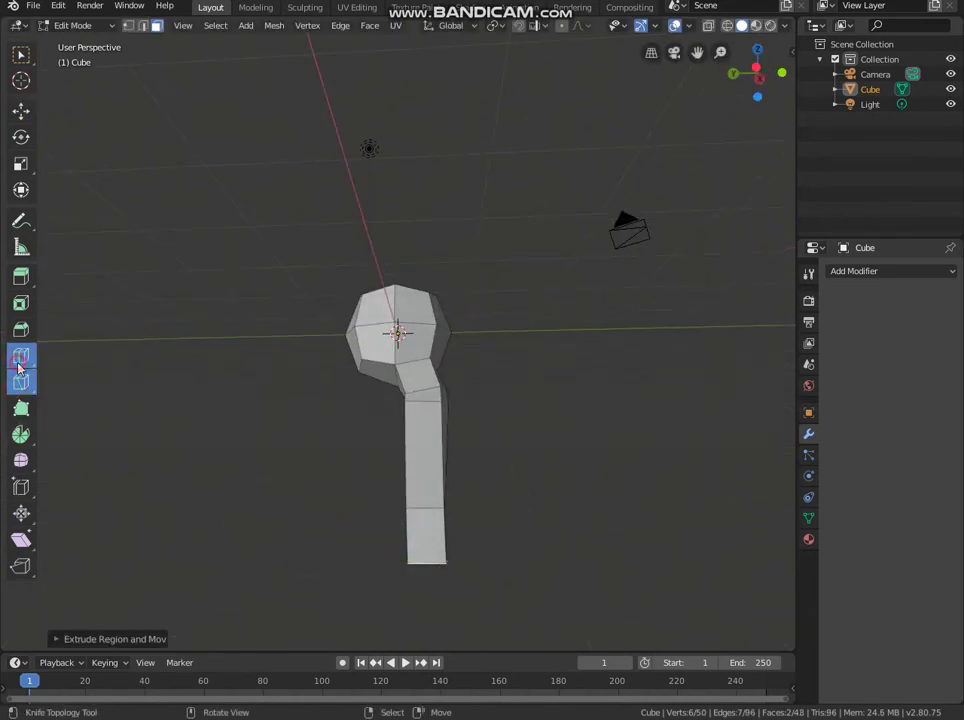
pyautogui.click(396, 430)
pyautogui.moveTo(398, 419); pyautogui.dragTo(398, 423)
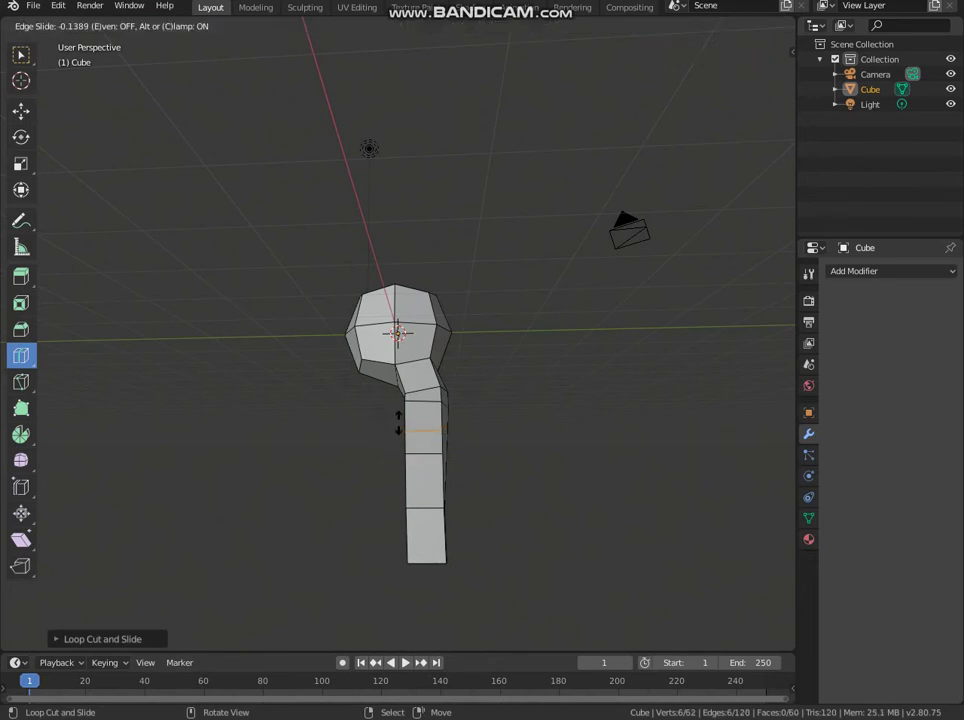
pyautogui.click(397, 437)
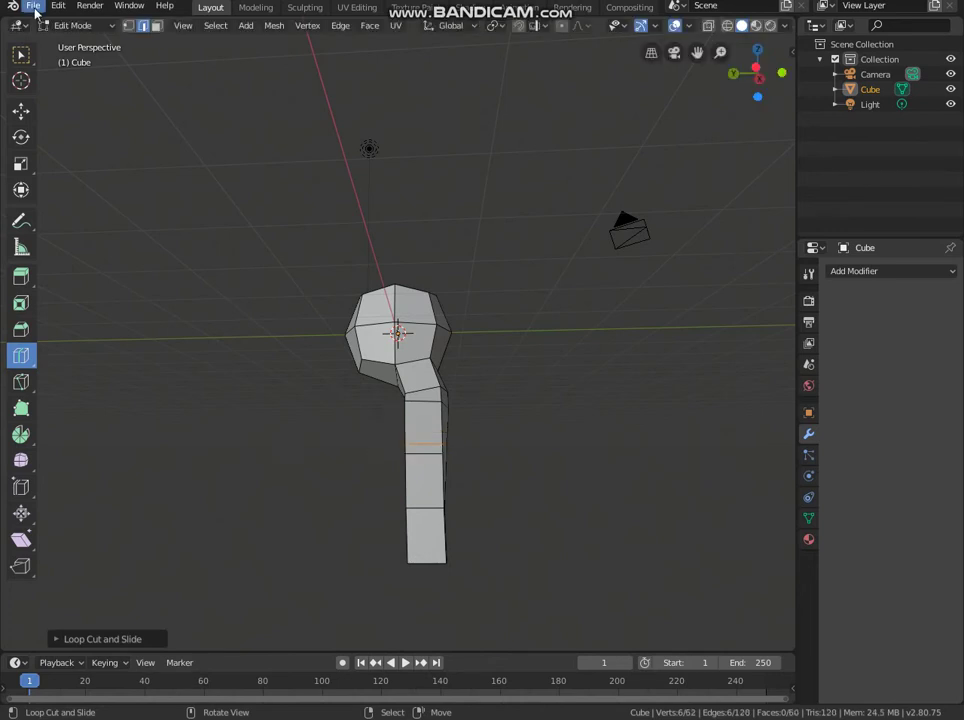
# Step: Select a side face of the torso in face select mode
pyautogui.click(157, 26)
pyautogui.moveTo(460, 303); pyautogui.dragTo(512, 331, button='middle')
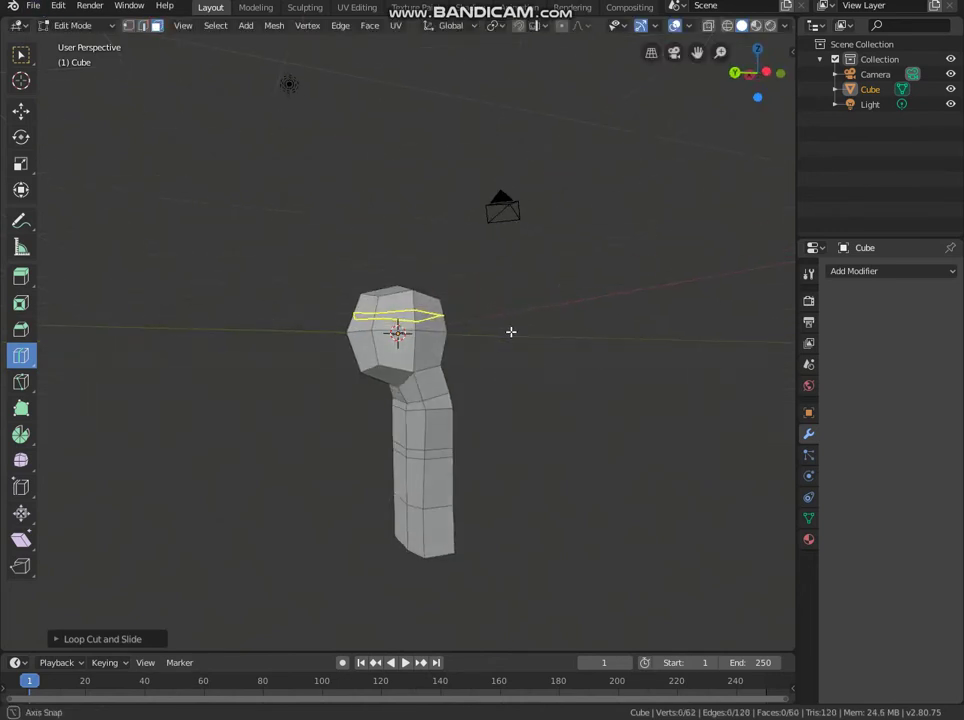
pyautogui.click(439, 428)
# Step: Extrude the torso's side face outward into an arm, shrinking the end face after each of two extrusions
pyautogui.moveTo(299, 361); pyautogui.dragTo(321, 361, button='middle')
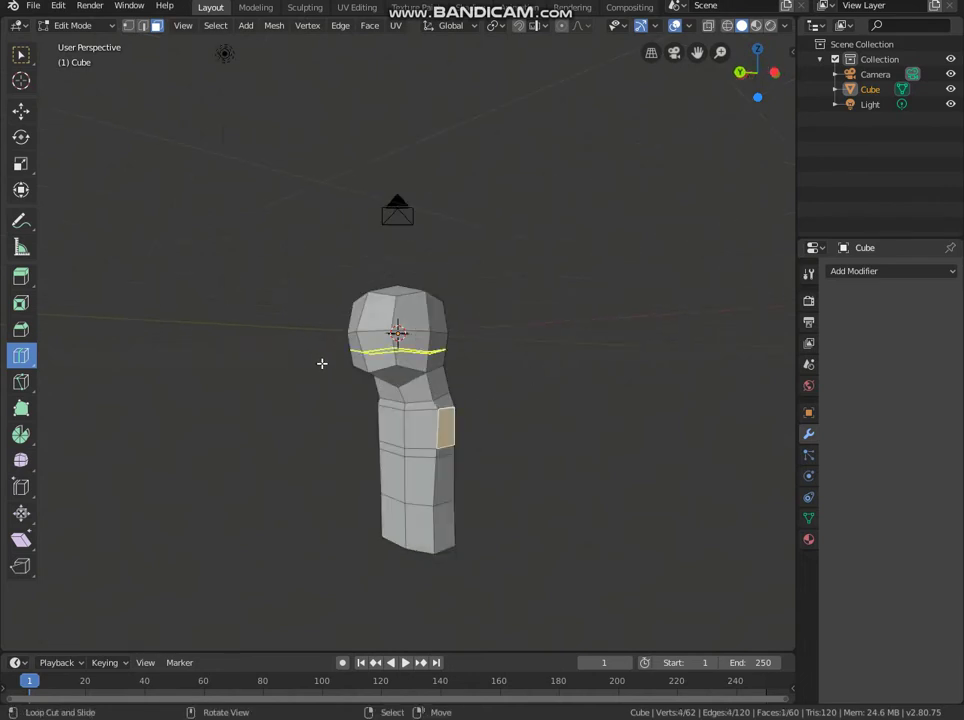
pyautogui.press('e')
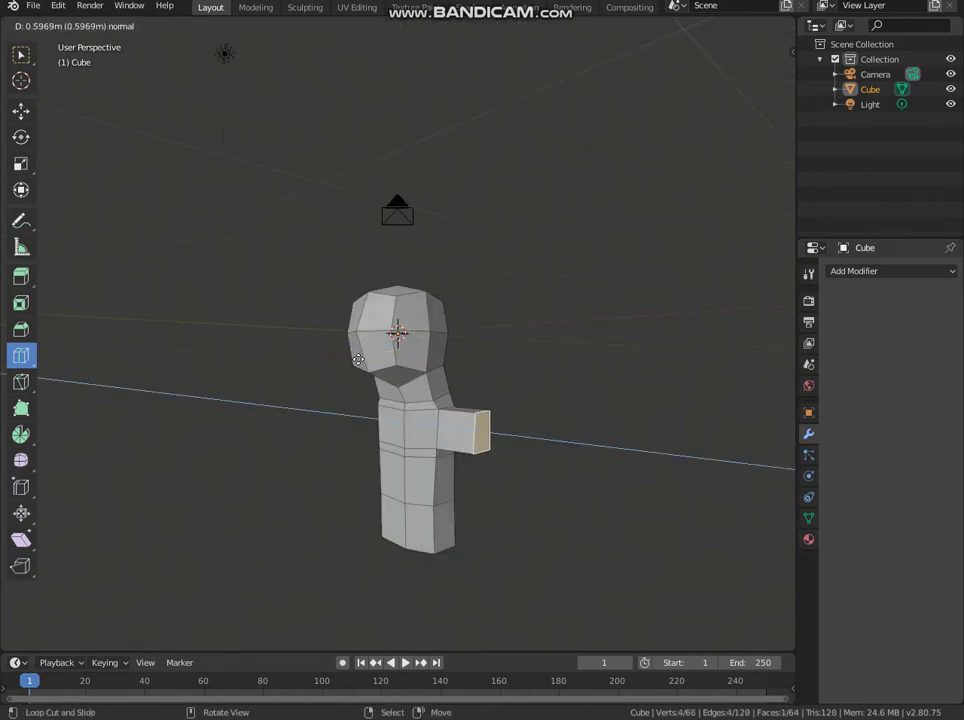
pyautogui.click(358, 360)
pyautogui.click(21, 164)
pyautogui.moveTo(400, 480)
pyautogui.mouseDown(button='middle')
pyautogui.moveTo(423, 516)
pyautogui.moveTo(314, 469)
pyautogui.moveTo(454, 490)
pyautogui.moveTo(414, 455)
pyautogui.mouseUp(button='middle')
pyautogui.moveTo(394, 455)
pyautogui.mouseDown()
pyautogui.moveTo(409, 451)
pyautogui.moveTo(443, 507)
pyautogui.mouseUp()
pyautogui.moveTo(443, 507); pyautogui.dragTo(417, 510, button='middle')
pyautogui.press('e')
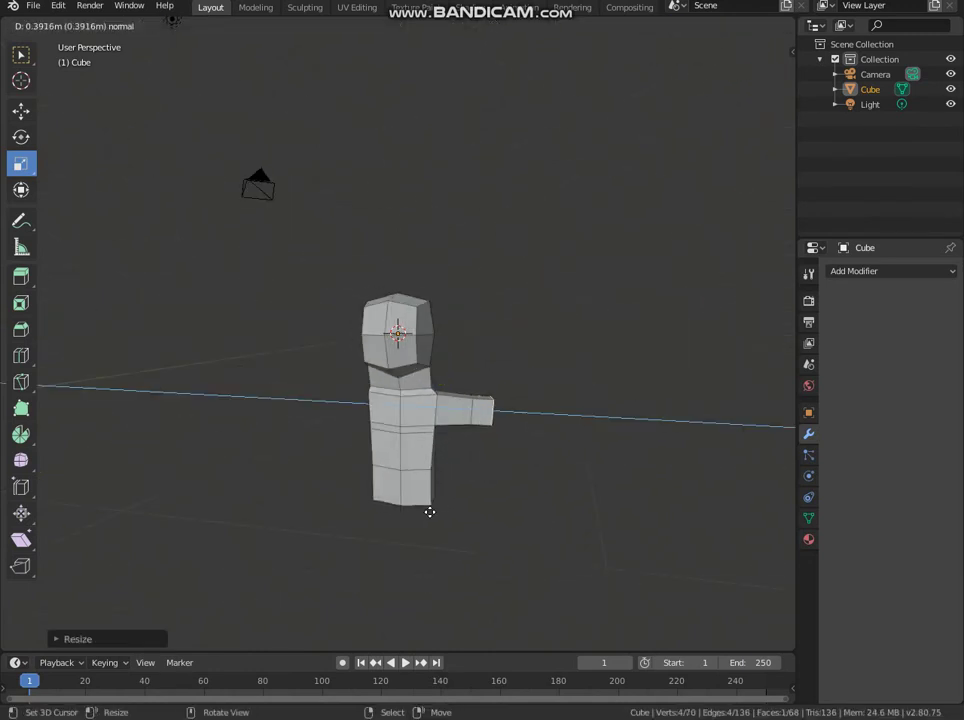
pyautogui.click(439, 517)
pyautogui.moveTo(409, 451); pyautogui.dragTo(435, 460)
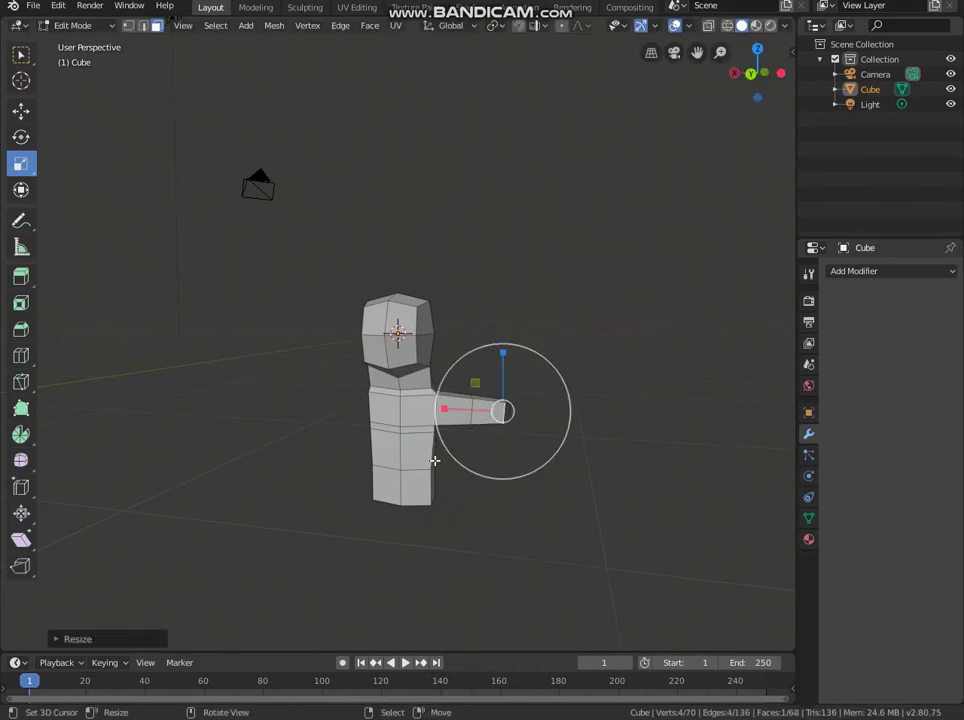
# Step: Add three more extruded arm segments, scaling the end face down after the first
pyautogui.moveTo(435, 460); pyautogui.dragTo(340, 500, button='middle')
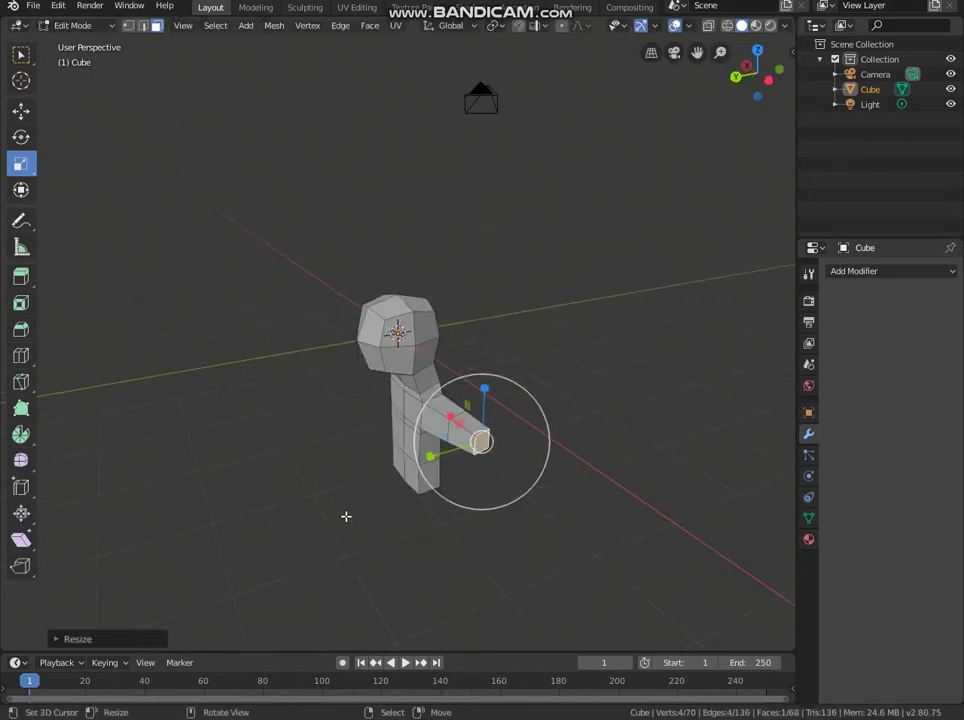
pyautogui.press('e')
pyautogui.click(402, 514)
pyautogui.moveTo(402, 514)
pyautogui.mouseDown(button='middle')
pyautogui.moveTo(392, 536)
pyautogui.moveTo(409, 530)
pyautogui.mouseUp(button='middle')
pyautogui.press('s')
pyautogui.click(421, 530)
pyautogui.press('e')
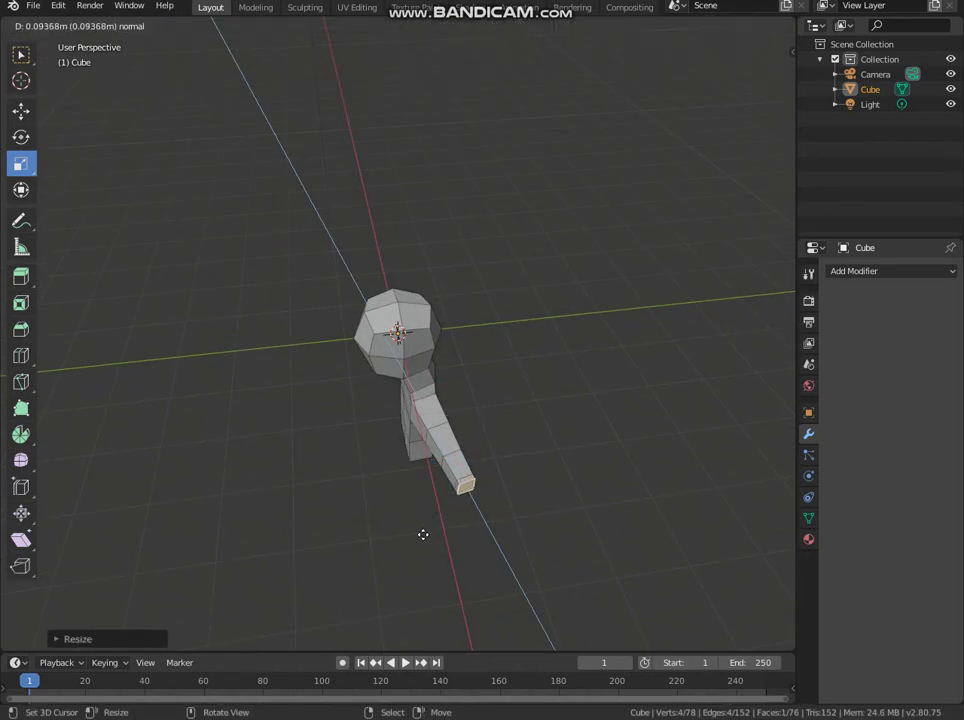
pyautogui.click(424, 537)
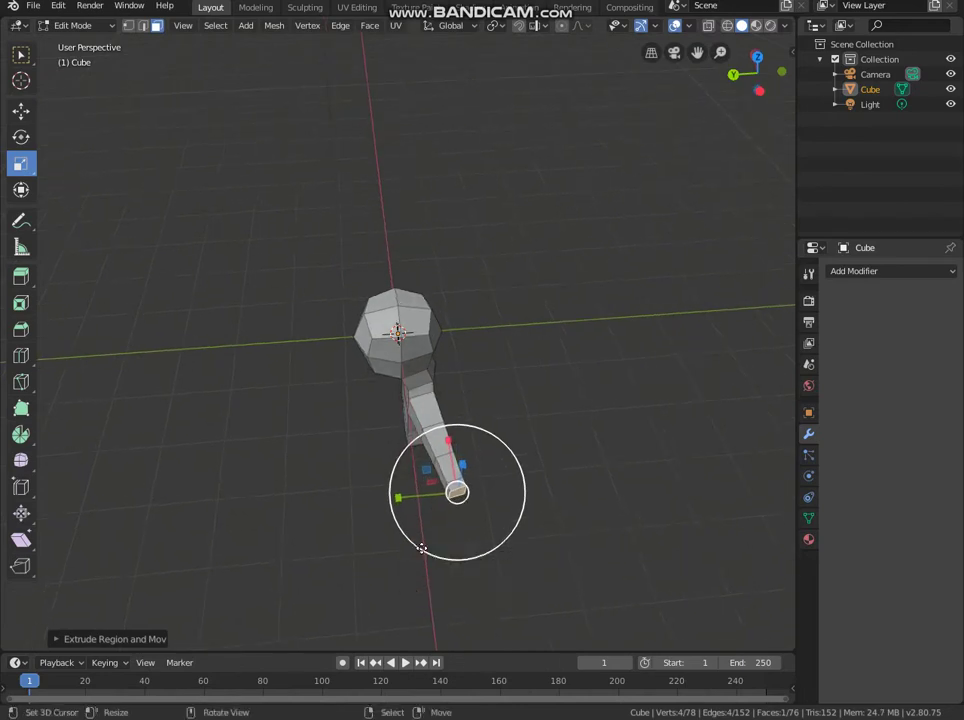
pyautogui.press('e')
pyautogui.click(421, 553)
# Step: Flatten the arm's end face by scaling it along Y twice
pyautogui.press('s')
pyautogui.press('y')
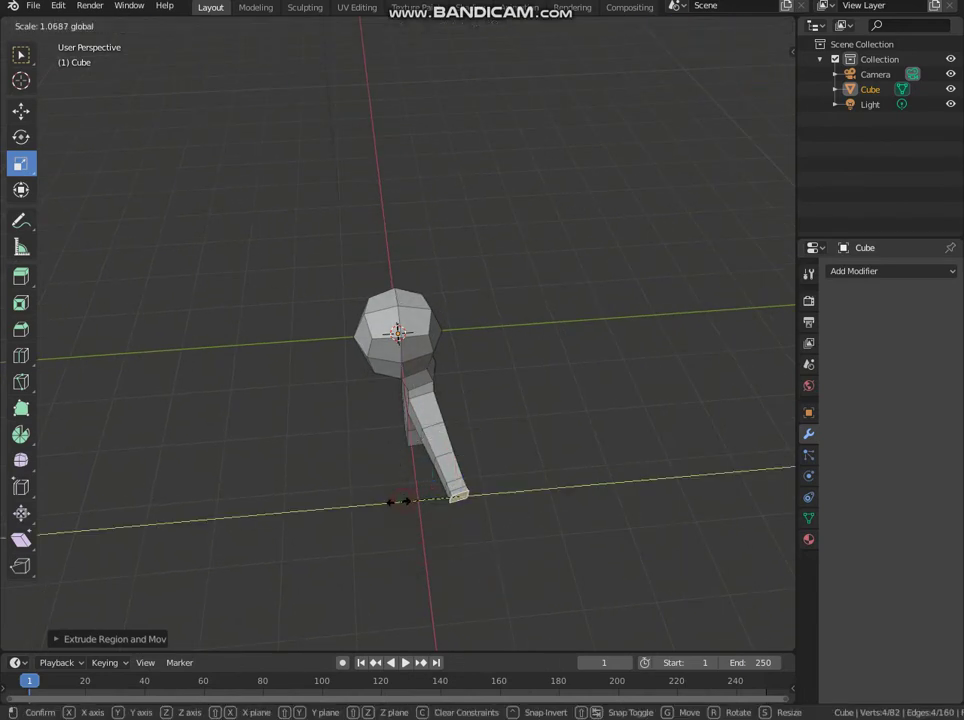
pyautogui.click(356, 508)
pyautogui.moveTo(357, 516)
pyautogui.mouseDown(button='middle')
pyautogui.moveTo(241, 527)
pyautogui.moveTo(129, 287)
pyautogui.mouseUp(button='middle')
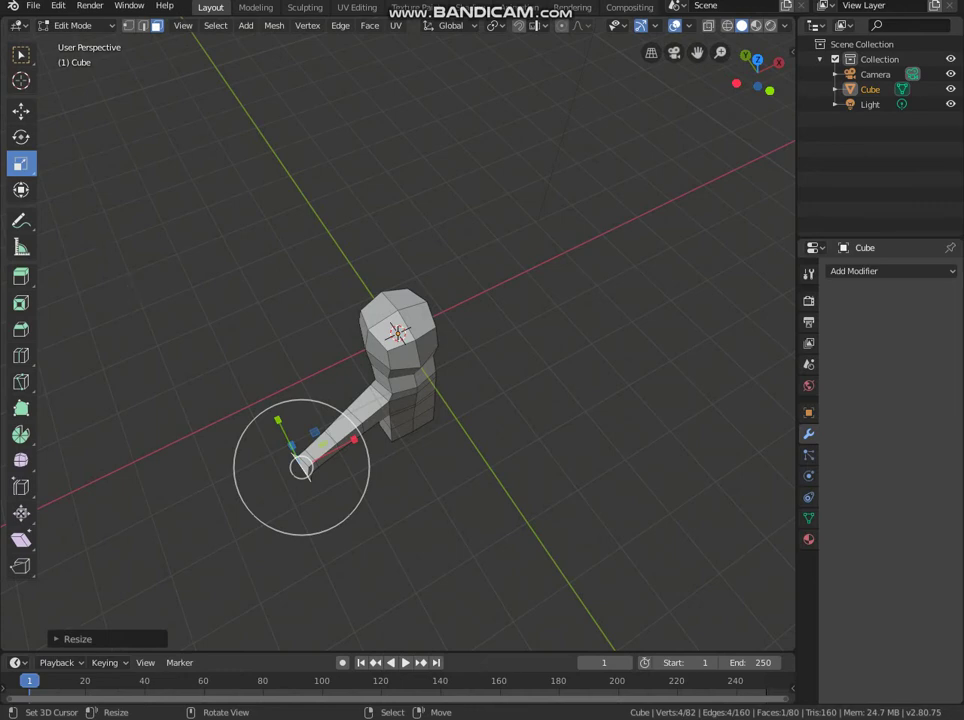
pyautogui.press('s')
pyautogui.press('y')
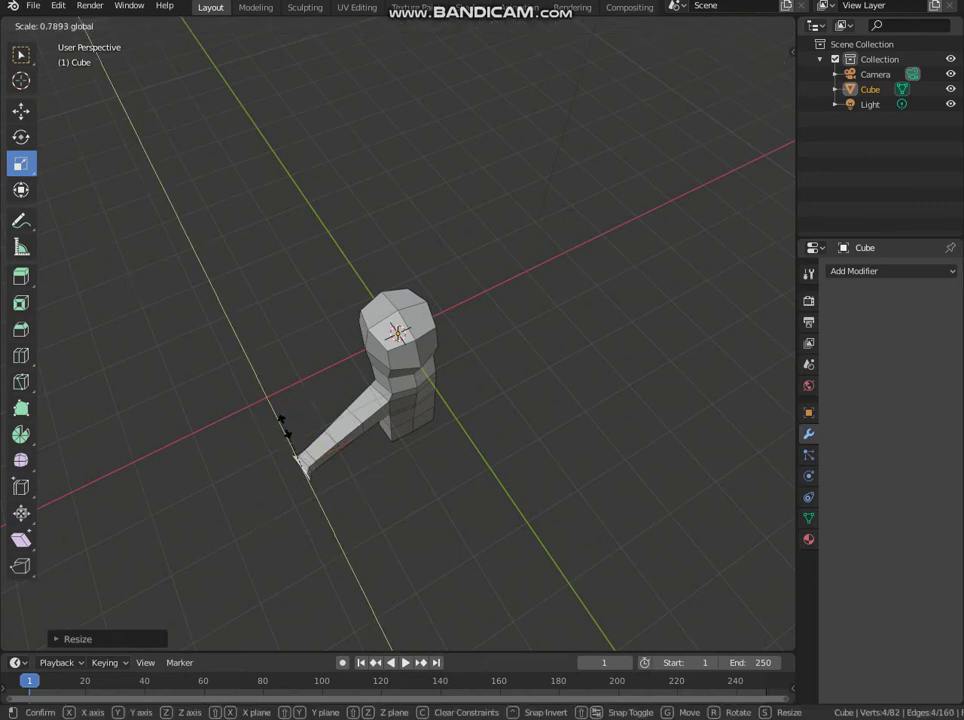
pyautogui.click(288, 432)
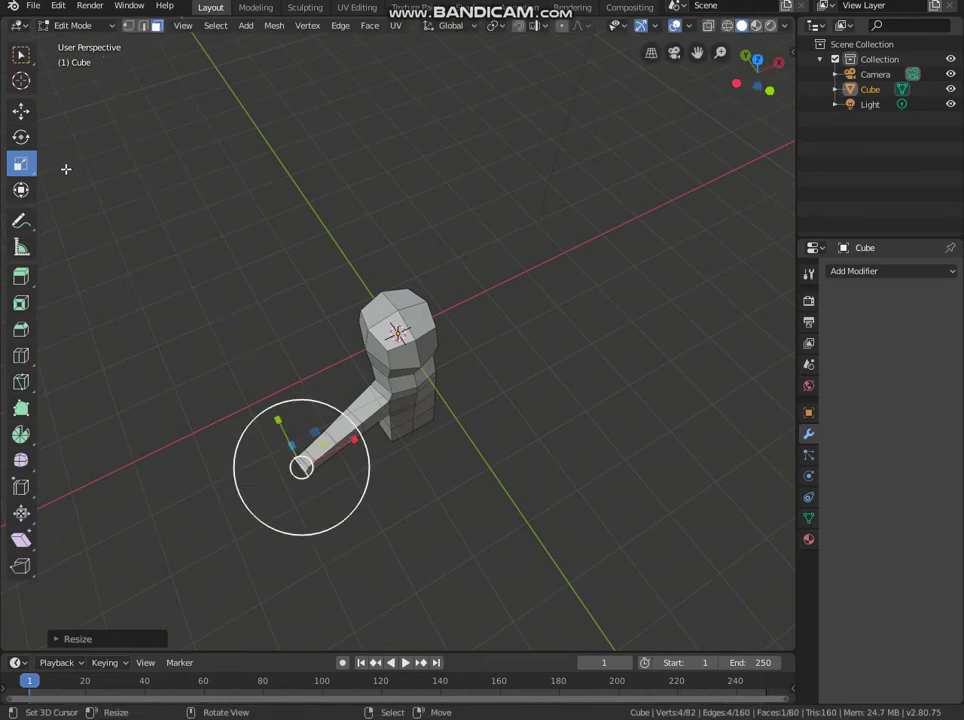
# Step: Move the arm's flattened tip sideways and further out from the torso
pyautogui.click(20, 112)
pyautogui.moveTo(360, 370); pyautogui.dragTo(407, 396, button='middle')
pyautogui.moveTo(378, 438); pyautogui.dragTo(362, 442)
pyautogui.moveTo(362, 442); pyautogui.dragTo(398, 437, button='middle')
pyautogui.moveTo(307, 477); pyautogui.dragTo(311, 481)
pyautogui.moveTo(311, 481)
pyautogui.mouseDown(button='middle')
pyautogui.moveTo(299, 389)
pyautogui.moveTo(399, 397)
pyautogui.mouseUp(button='middle')
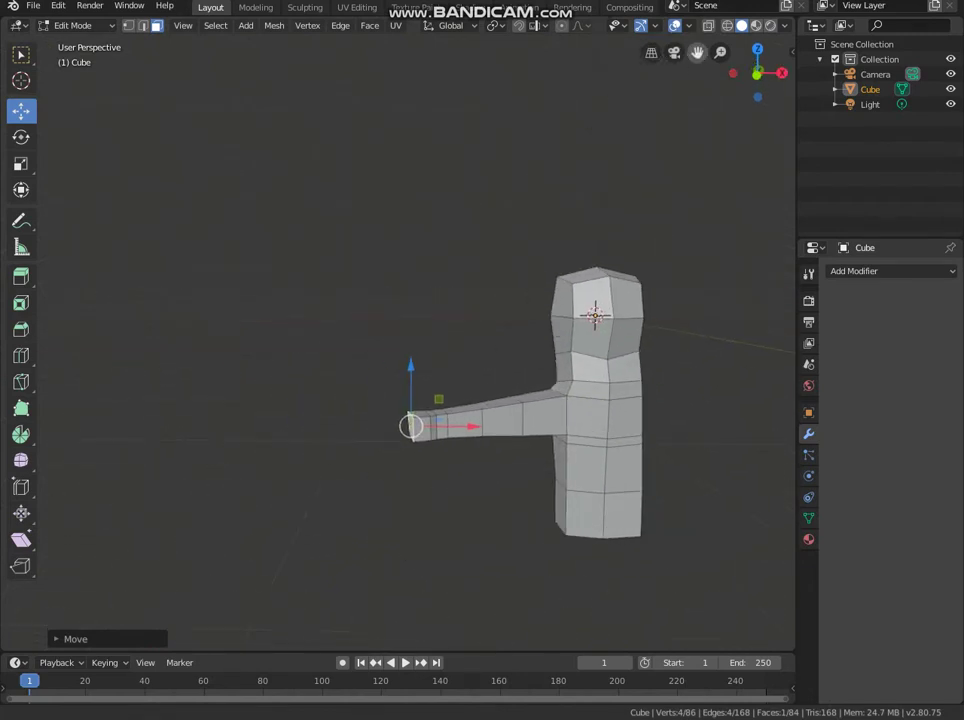
# Step: Add one more arm segment and adjust the arm end along X and Y, lowering its end vertices
pyautogui.moveTo(445, 454)
pyautogui.mouseDown()
pyautogui.moveTo(456, 451)
pyautogui.moveTo(432, 448)
pyautogui.mouseUp()
pyautogui.press('e')
pyautogui.rightClick(456, 451)
pyautogui.moveTo(432, 448); pyautogui.dragTo(385, 399, button='middle')
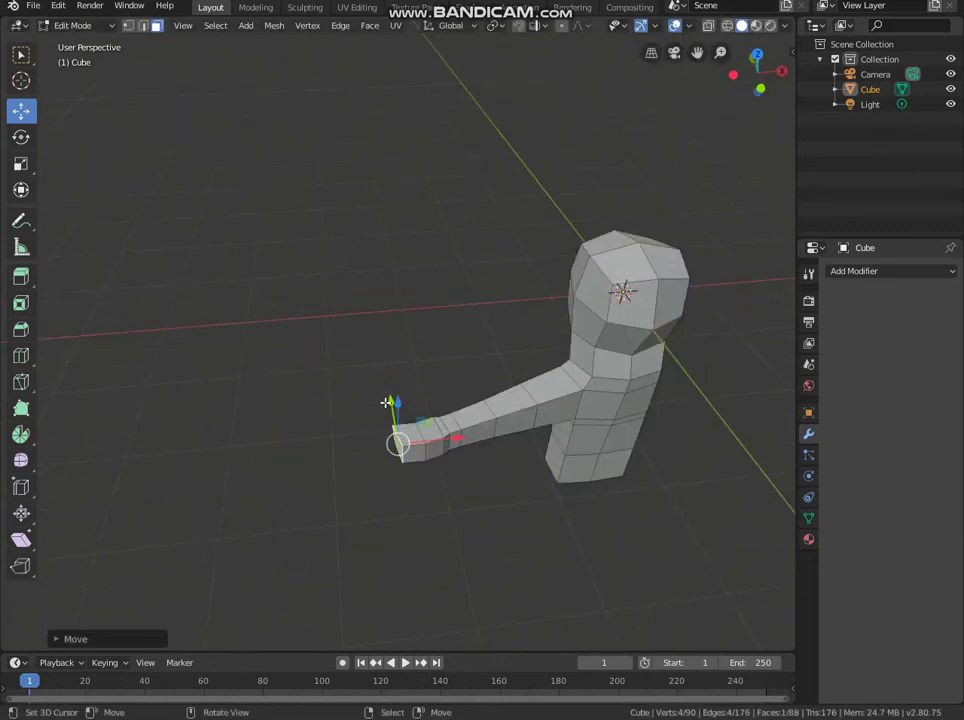
pyautogui.moveTo(386, 402); pyautogui.dragTo(392, 406)
pyautogui.moveTo(392, 406); pyautogui.dragTo(353, 338, button='middle')
pyautogui.scroll(3, 349, 337)
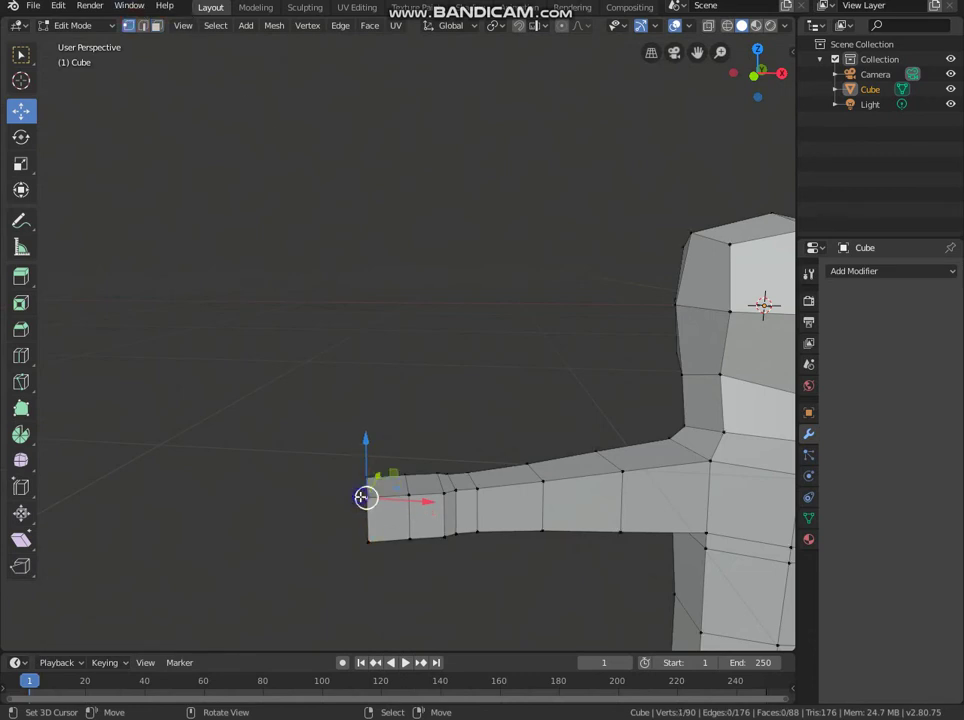
pyautogui.moveTo(367, 462); pyautogui.dragTo(359, 449)
pyautogui.moveTo(359, 449)
pyautogui.mouseDown(button='middle')
pyautogui.moveTo(473, 589)
pyautogui.moveTo(331, 554)
pyautogui.moveTo(323, 488)
pyautogui.mouseUp(button='middle')
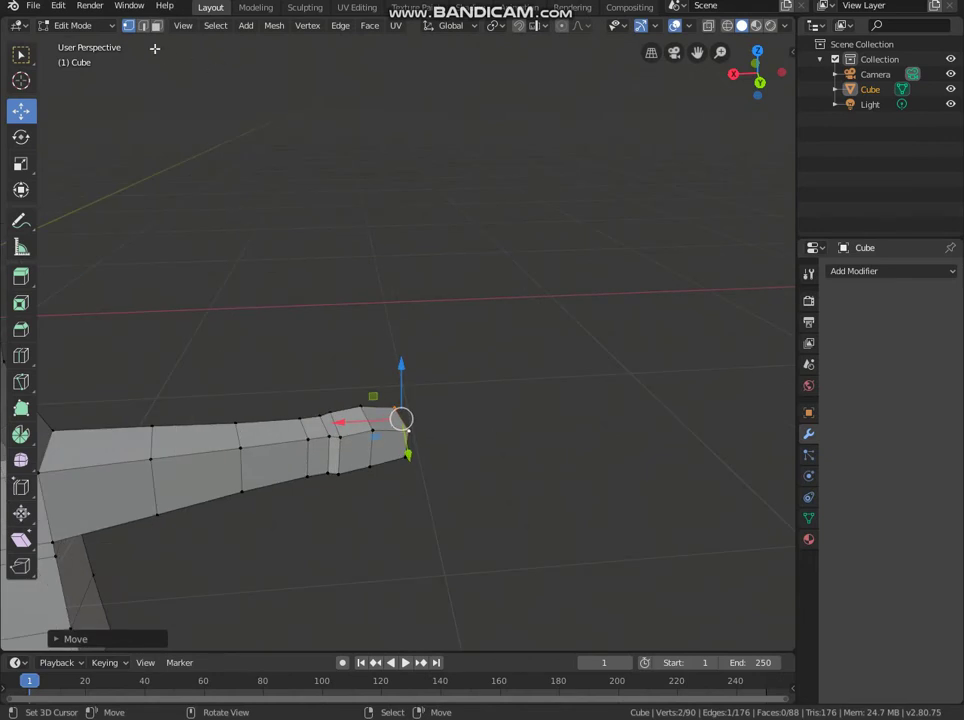
# Step: Extrude the arm's end face, shift it along Y and X, and scale it down into a small hand
pyautogui.click(346, 449)
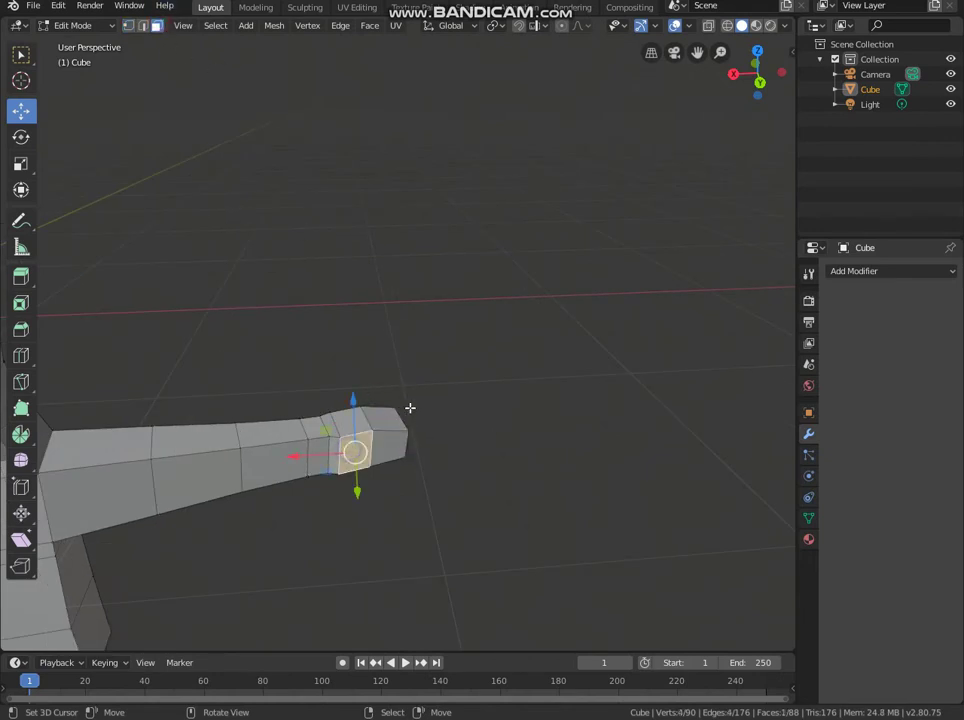
pyautogui.moveTo(409, 408); pyautogui.dragTo(473, 522, button='middle')
pyautogui.press('e')
pyautogui.click(458, 473)
pyautogui.moveTo(365, 370); pyautogui.dragTo(385, 386)
pyautogui.moveTo(301, 380); pyautogui.dragTo(298, 379)
pyautogui.press('s')
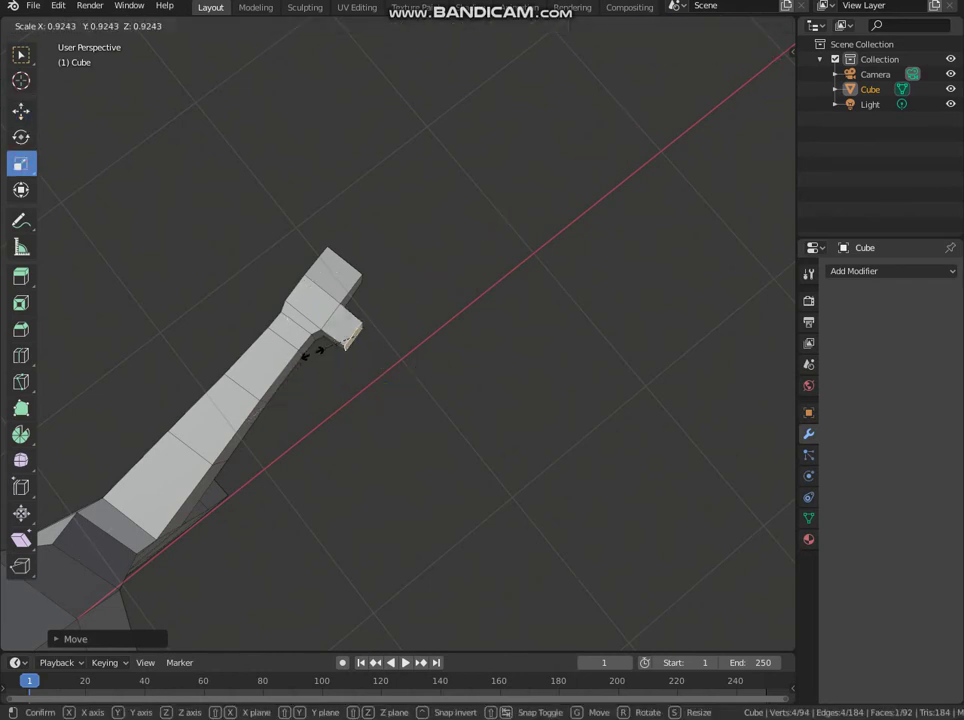
pyautogui.click(323, 349)
pyautogui.moveTo(323, 349)
pyautogui.mouseDown(button='middle')
pyautogui.moveTo(377, 345)
pyautogui.moveTo(482, 514)
pyautogui.moveTo(381, 454)
pyautogui.moveTo(473, 484)
pyautogui.moveTo(484, 366)
pyautogui.moveTo(660, 64)
pyautogui.mouseUp(button='middle')
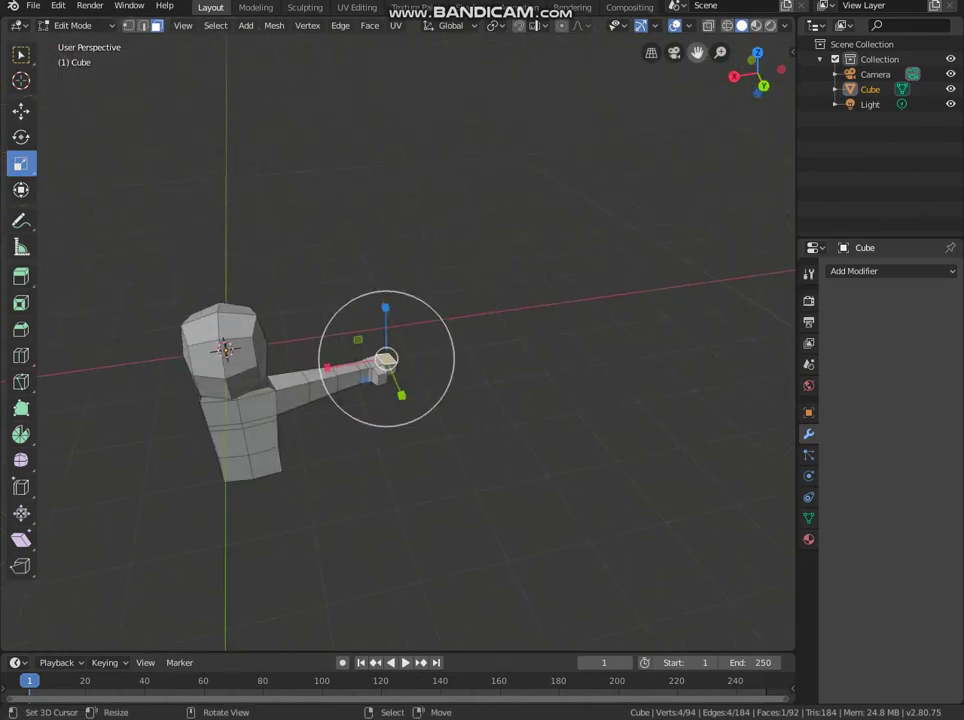
pyautogui.moveTo(225, 348)
pyautogui.mouseDown(button='middle')
pyautogui.moveTo(493, 432)
pyautogui.moveTo(428, 398)
pyautogui.moveTo(445, 460)
pyautogui.moveTo(430, 430)
pyautogui.mouseUp(button='middle')
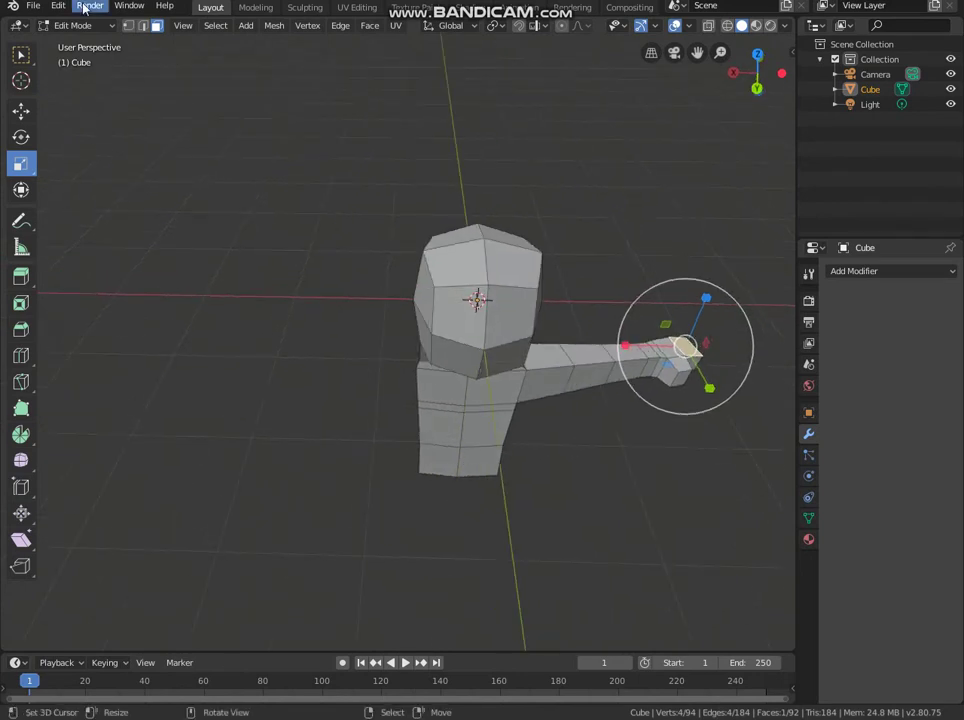
# Step: In vertex select mode, move the selected head vertices sideways along X
pyautogui.click(141, 27)
pyautogui.moveTo(347, 310); pyautogui.dragTo(84, 5, button='middle')
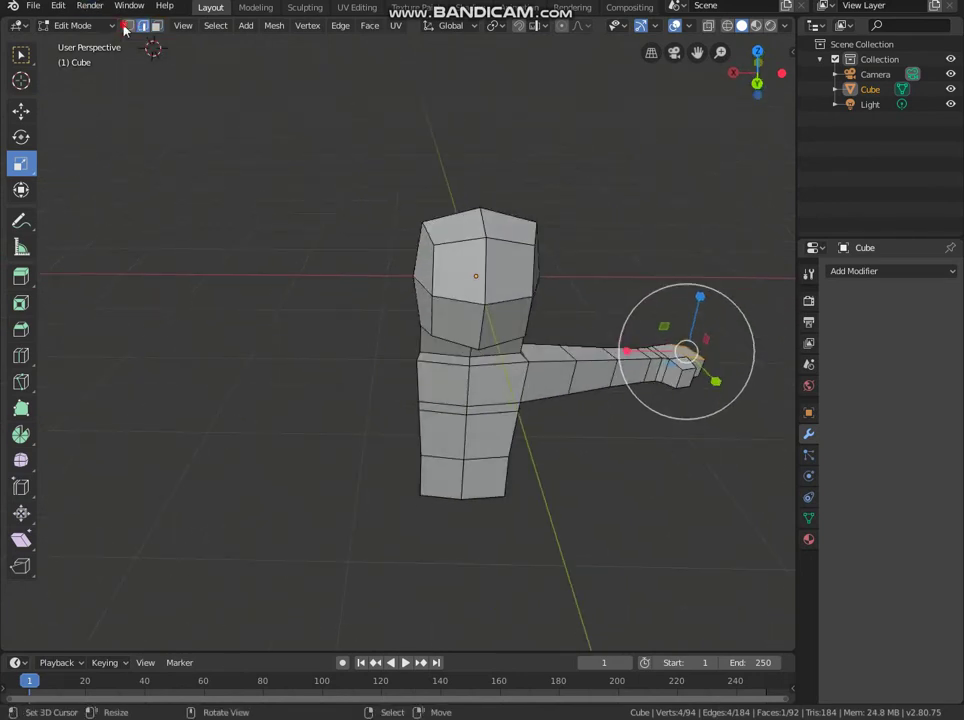
pyautogui.click(125, 27)
pyautogui.moveTo(150, 100); pyautogui.dragTo(320, 230, button='middle')
pyautogui.click(428, 273)
pyautogui.click(21, 110)
pyautogui.moveTo(300, 300)
pyautogui.mouseDown(button='middle')
pyautogui.moveTo(400, 337)
pyautogui.moveTo(409, 259)
pyautogui.mouseUp(button='middle')
pyautogui.moveTo(352, 260); pyautogui.dragTo(333, 272)
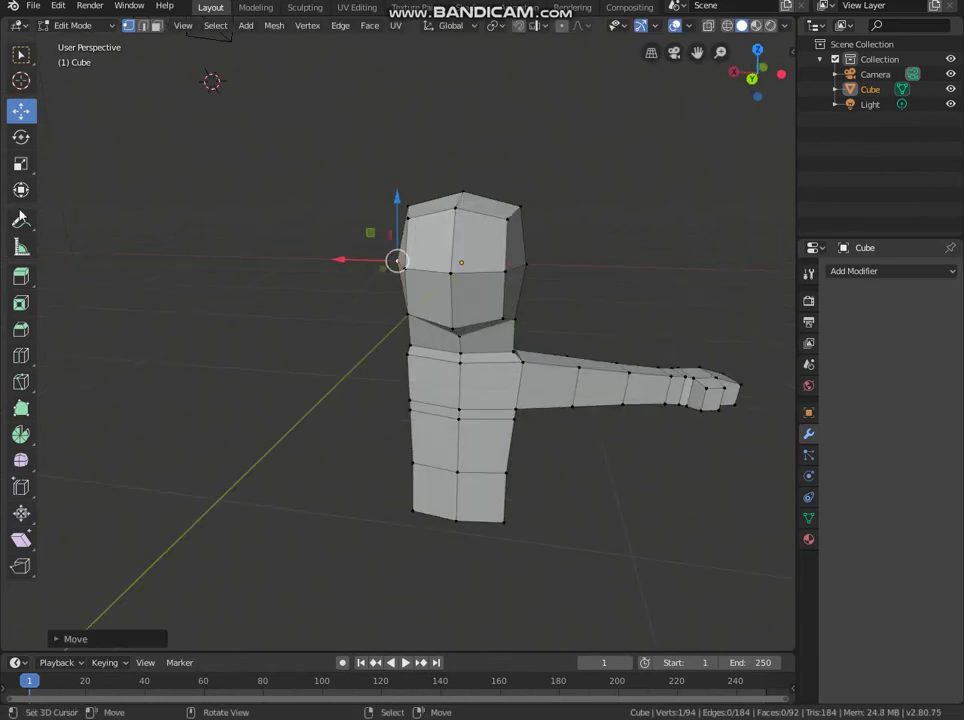
# Step: In face select mode, box-select every face on the half of the figure without the arm
pyautogui.click(20, 357)
pyautogui.moveTo(420, 345); pyautogui.dragTo(462, 349, button='middle')
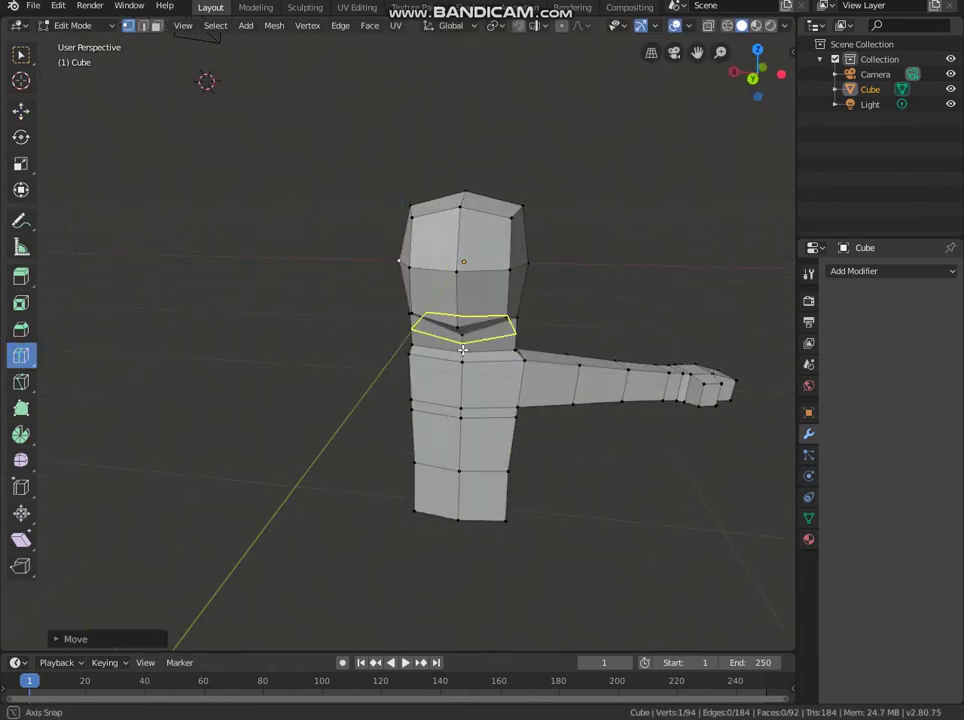
pyautogui.click(150, 27)
pyautogui.click(157, 27)
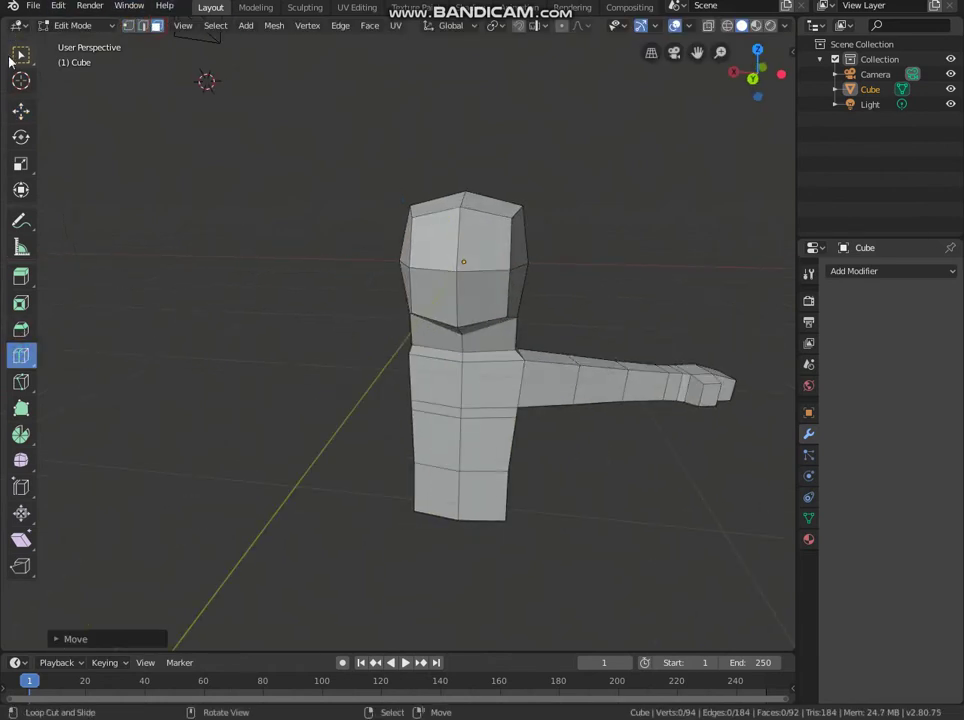
pyautogui.moveTo(450, 300)
pyautogui.mouseDown(button='middle')
pyautogui.moveTo(707, 267)
pyautogui.moveTo(455, 267)
pyautogui.mouseUp(button='middle')
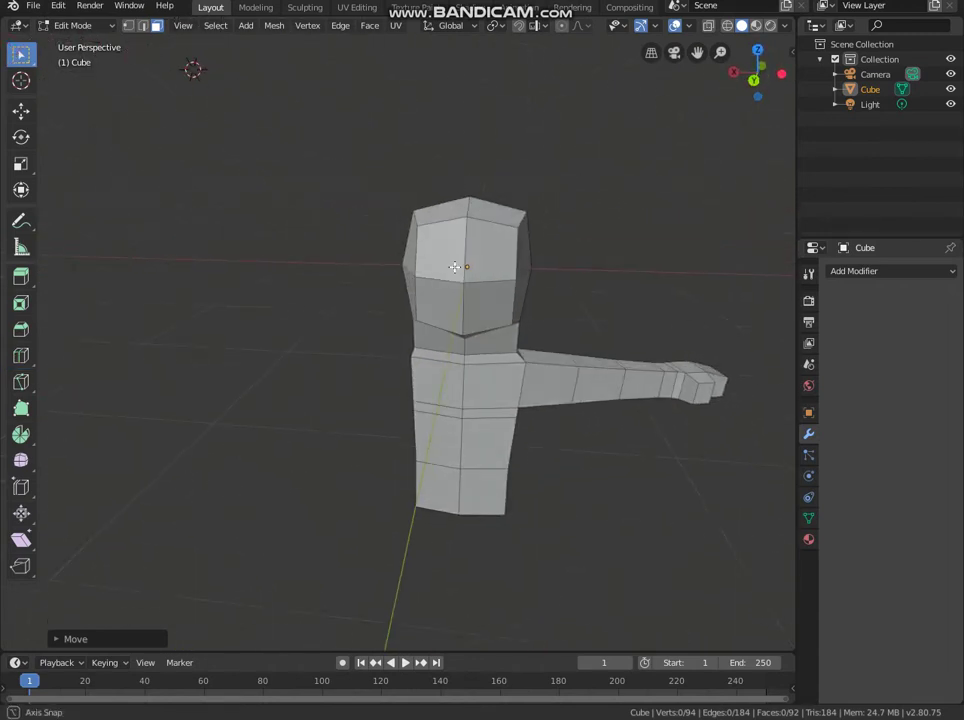
pyautogui.moveTo(455, 267)
pyautogui.mouseDown(button='middle')
pyautogui.moveTo(433, 260)
pyautogui.moveTo(442, 260)
pyautogui.moveTo(422, 217)
pyautogui.mouseUp(button='middle')
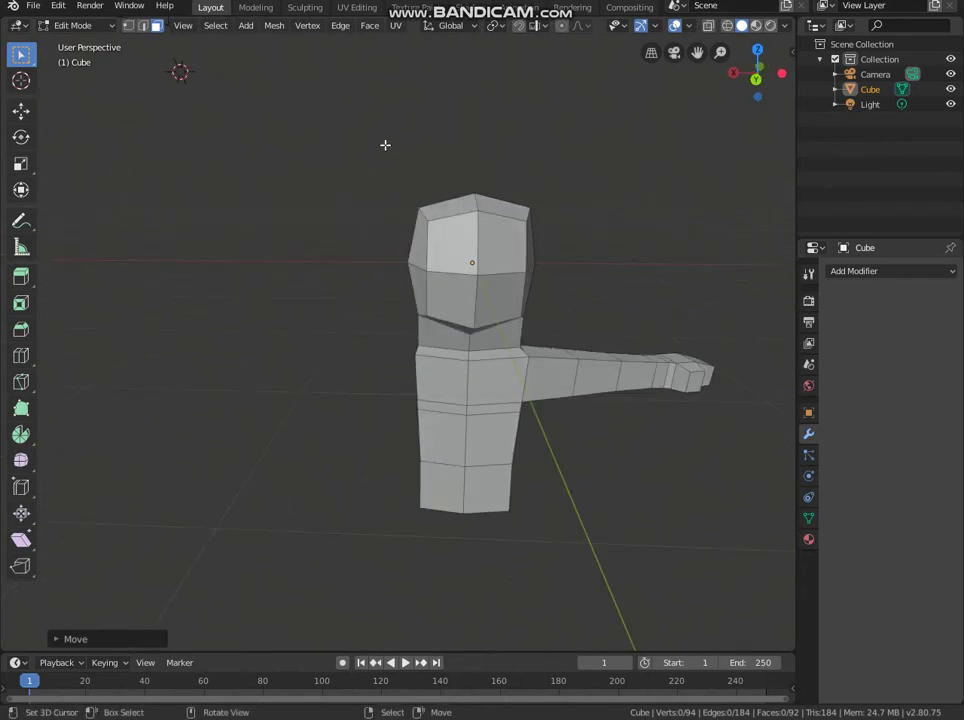
pyautogui.moveTo(385, 145); pyautogui.dragTo(453, 567)
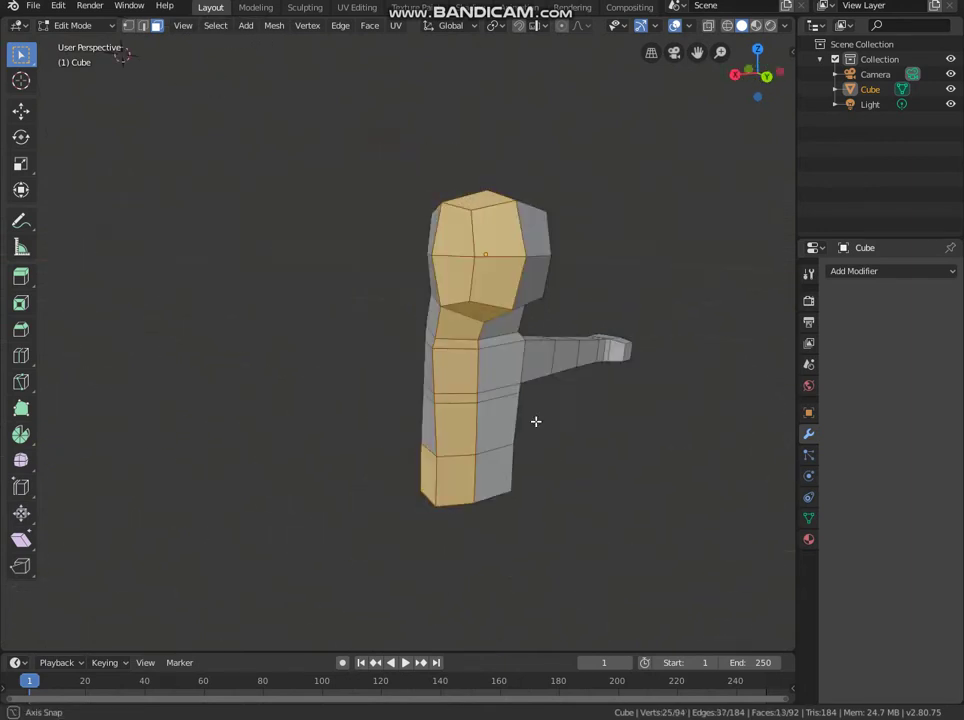
pyautogui.moveTo(536, 420)
pyautogui.mouseDown(button='middle')
pyautogui.moveTo(437, 437)
pyautogui.moveTo(514, 250)
pyautogui.mouseUp(button='middle')
pyautogui.moveTo(434, 300); pyautogui.dragTo(342, 504)
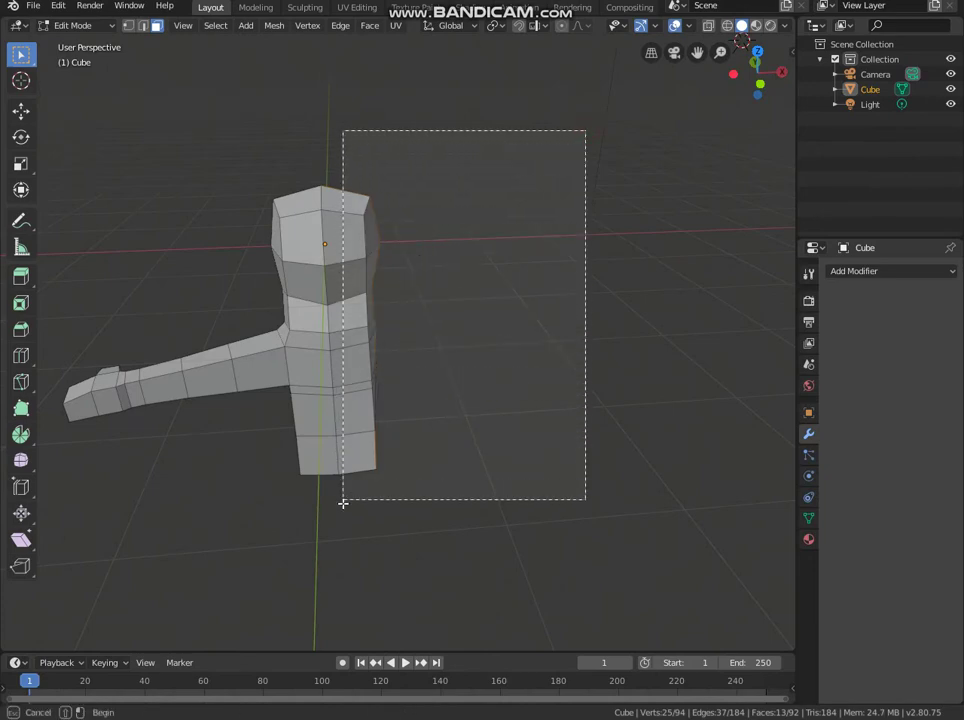
# Step: Delete the selected faces, leaving only the arm half of the mesh
pyautogui.moveTo(342, 504)
pyautogui.mouseDown(button='middle')
pyautogui.moveTo(334, 413)
pyautogui.moveTo(361, 473)
pyautogui.moveTo(407, 392)
pyautogui.moveTo(465, 467)
pyautogui.moveTo(471, 540)
pyautogui.mouseUp(button='middle')
pyautogui.rightClick(471, 540)
pyautogui.click(400, 701)
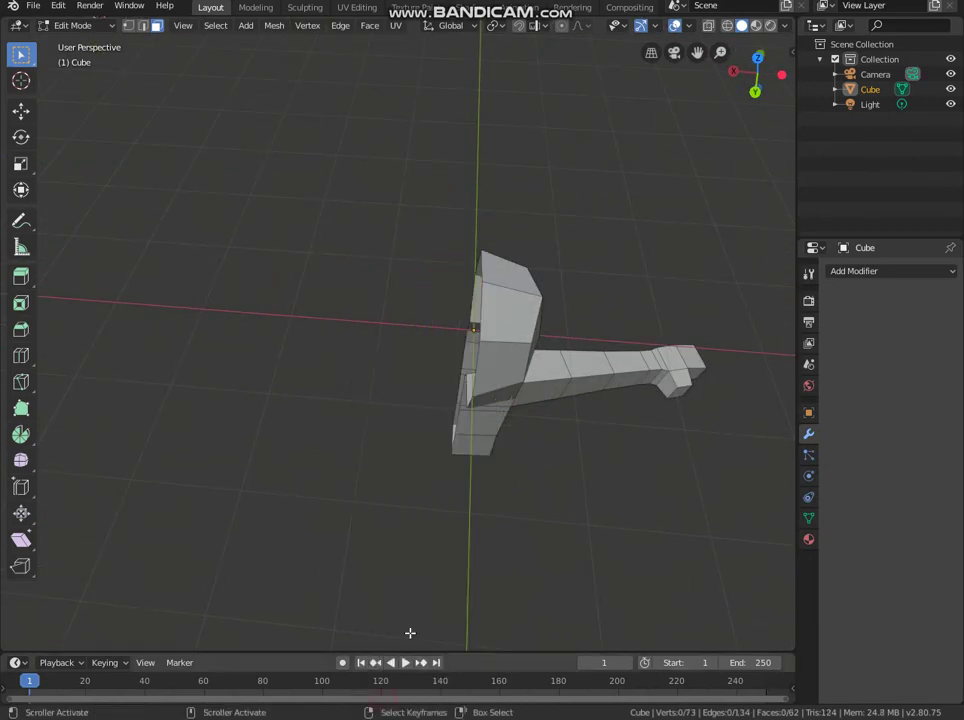
pyautogui.moveTo(409, 632); pyautogui.dragTo(451, 392, button='middle')
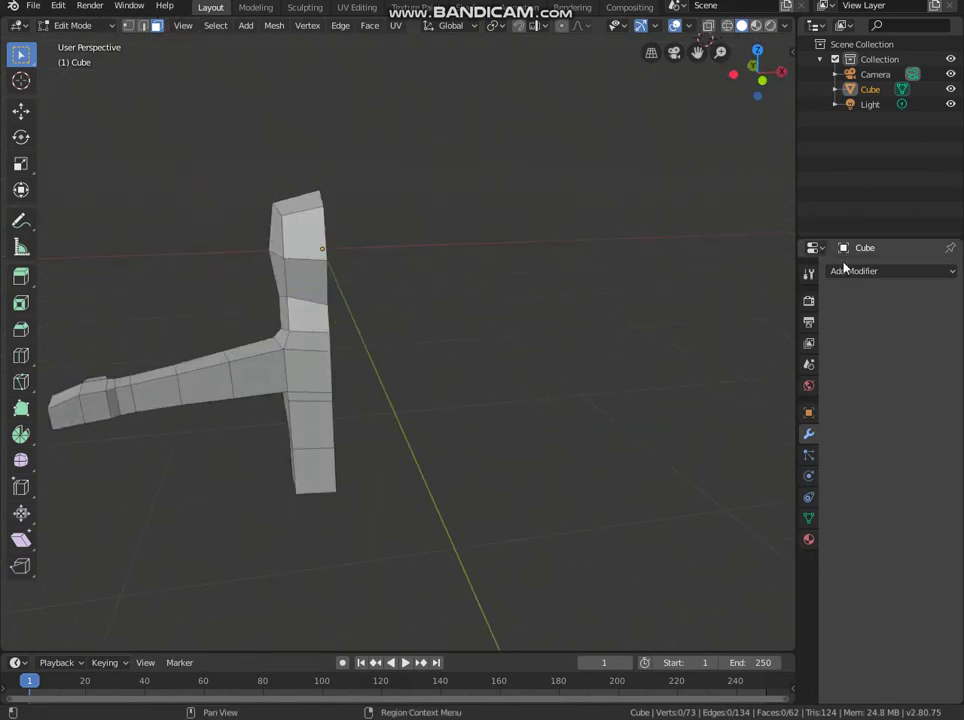
# Step: Add a Mirror modifier to the character so the kept half is reflected across X
pyautogui.click(830, 271)
pyautogui.click(652, 421)
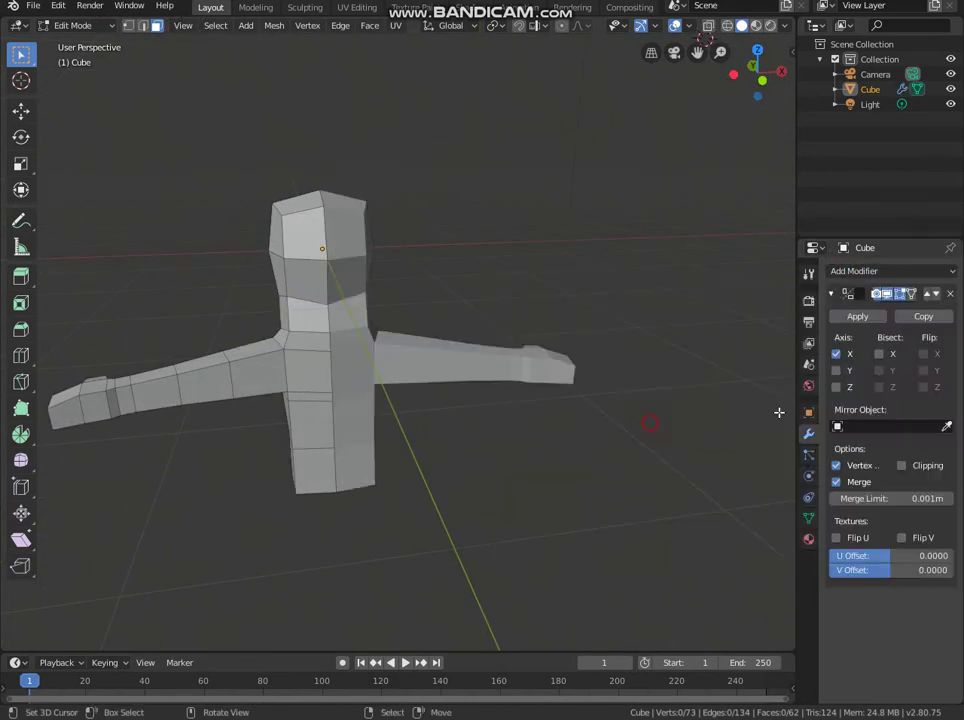
pyautogui.moveTo(240, 383)
pyautogui.mouseDown(button='middle')
pyautogui.moveTo(174, 522)
pyautogui.moveTo(58, 535)
pyautogui.moveTo(28, 552)
pyautogui.mouseUp(button='middle')
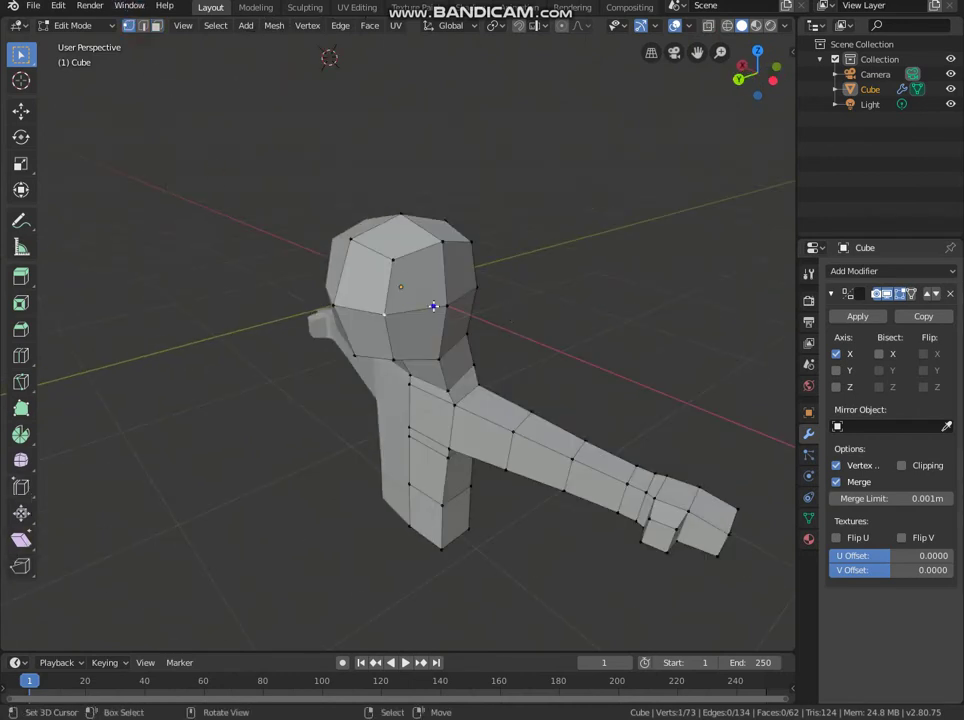
pyautogui.moveTo(147, 166); pyautogui.dragTo(153, 144, button='middle')
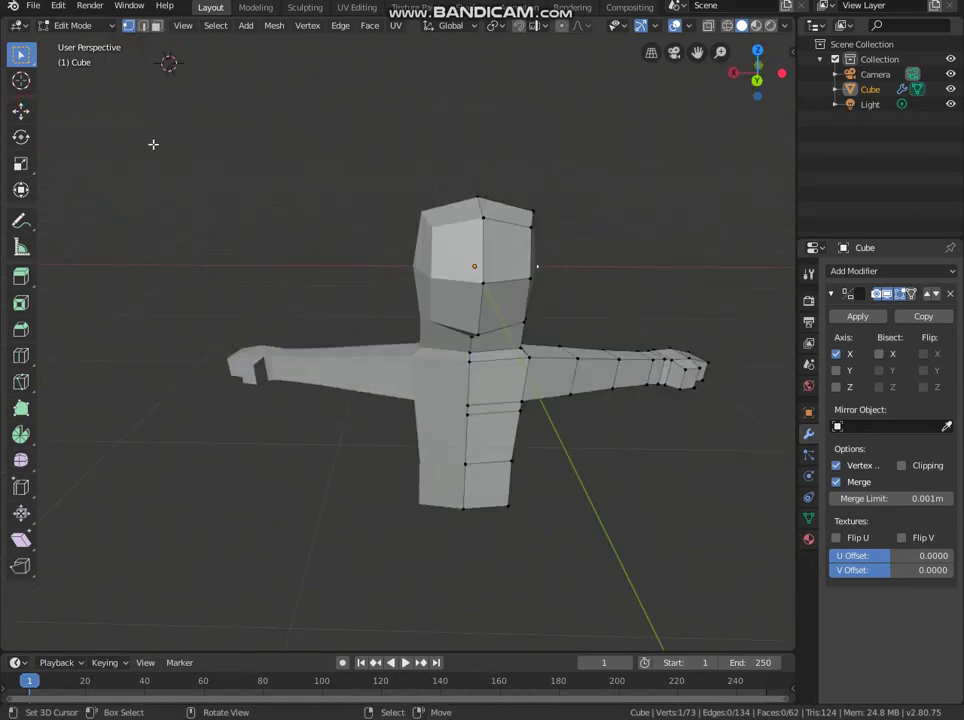
# Step: Move the selected vertices into place on the mirrored figure
pyautogui.click(19, 113)
pyautogui.moveTo(400, 250); pyautogui.dragTo(527, 260, button='middle')
pyautogui.moveTo(523, 260)
pyautogui.mouseDown()
pyautogui.moveTo(475, 263)
pyautogui.moveTo(523, 344)
pyautogui.mouseUp()
pyautogui.moveTo(523, 344)
pyautogui.mouseDown(button='middle')
pyautogui.moveTo(575, 450)
pyautogui.moveTo(587, 693)
pyautogui.moveTo(547, 409)
pyautogui.moveTo(86, 386)
pyautogui.mouseUp(button='middle')
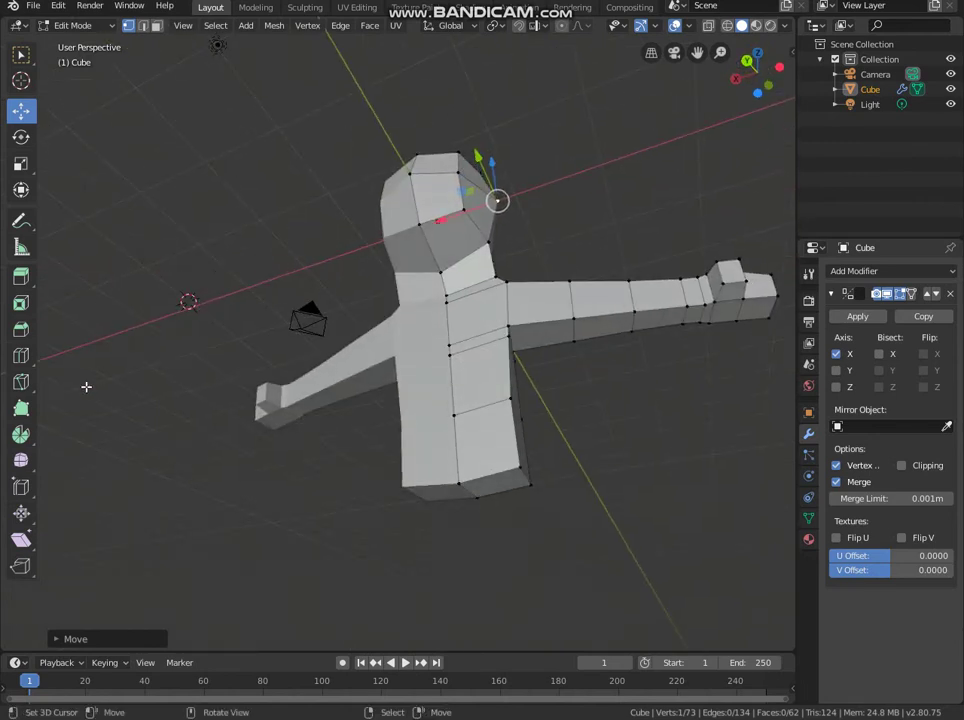
# Step: Cut a vertical edge loop through the body, then undo an attempt to pull the bottom downward
pyautogui.click(21, 355)
pyautogui.moveTo(486, 490); pyautogui.dragTo(478, 493)
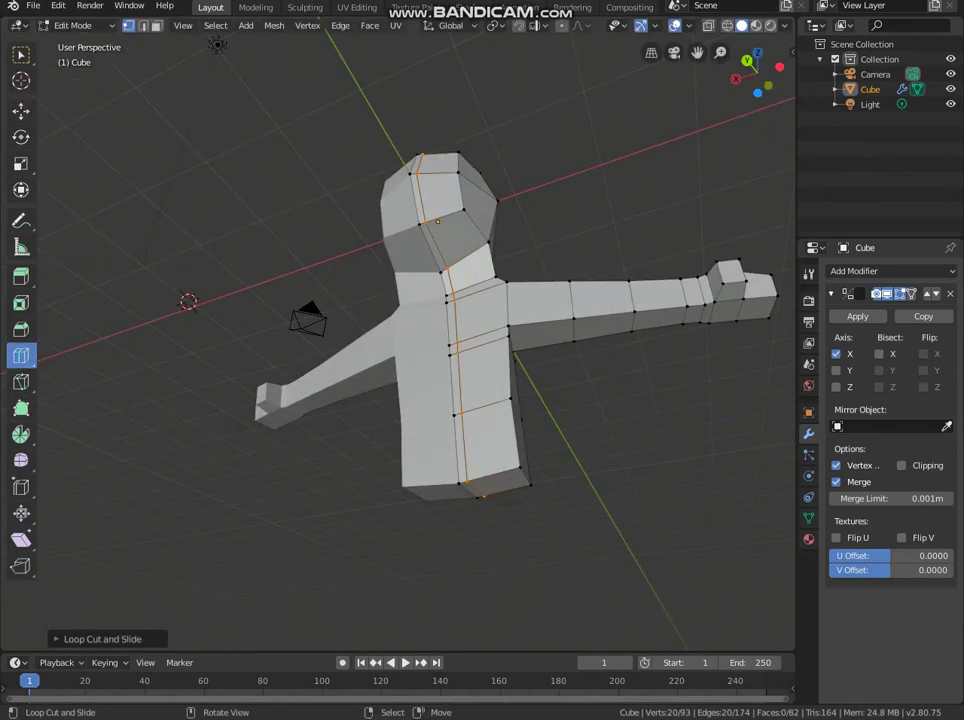
pyautogui.click(21, 110)
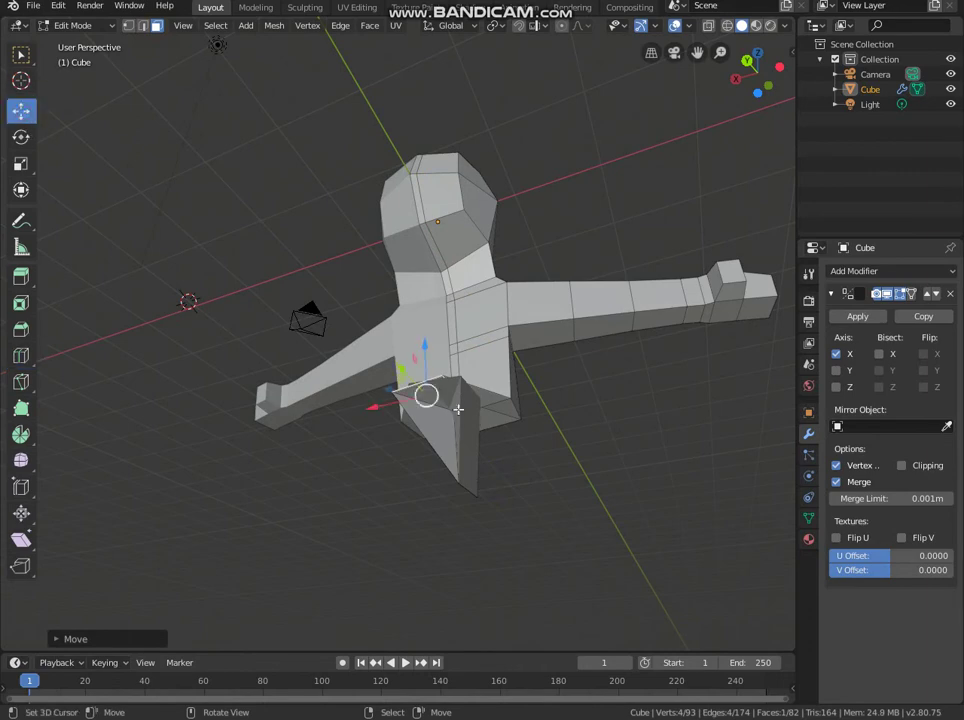
pyautogui.moveTo(456, 406)
pyautogui.mouseDown(button='middle')
pyautogui.moveTo(538, 454)
pyautogui.moveTo(522, 442)
pyautogui.mouseUp(button='middle')
pyautogui.hotkey('ctrl', 'z')
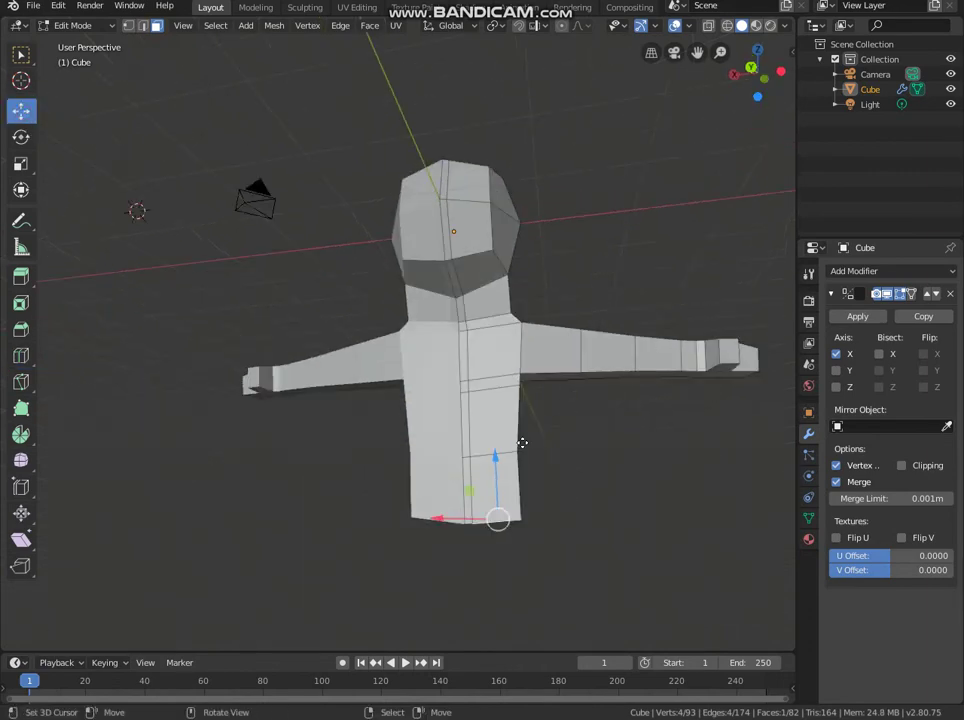
# Step: Move the leg faces further down and scale the bottom of the leg smaller
pyautogui.press('g')
pyautogui.click(460, 551)
pyautogui.moveTo(460, 551); pyautogui.dragTo(482, 576, button='middle')
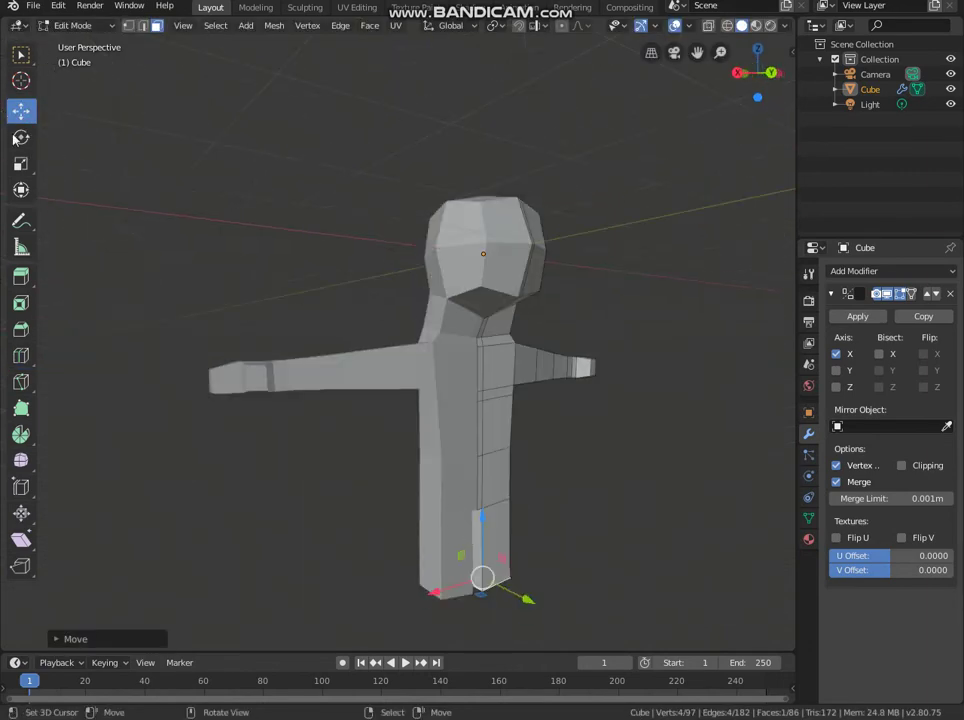
pyautogui.click(21, 163)
pyautogui.moveTo(571, 596); pyautogui.dragTo(431, 599, button='middle')
pyautogui.press('s')
pyautogui.click(480, 598)
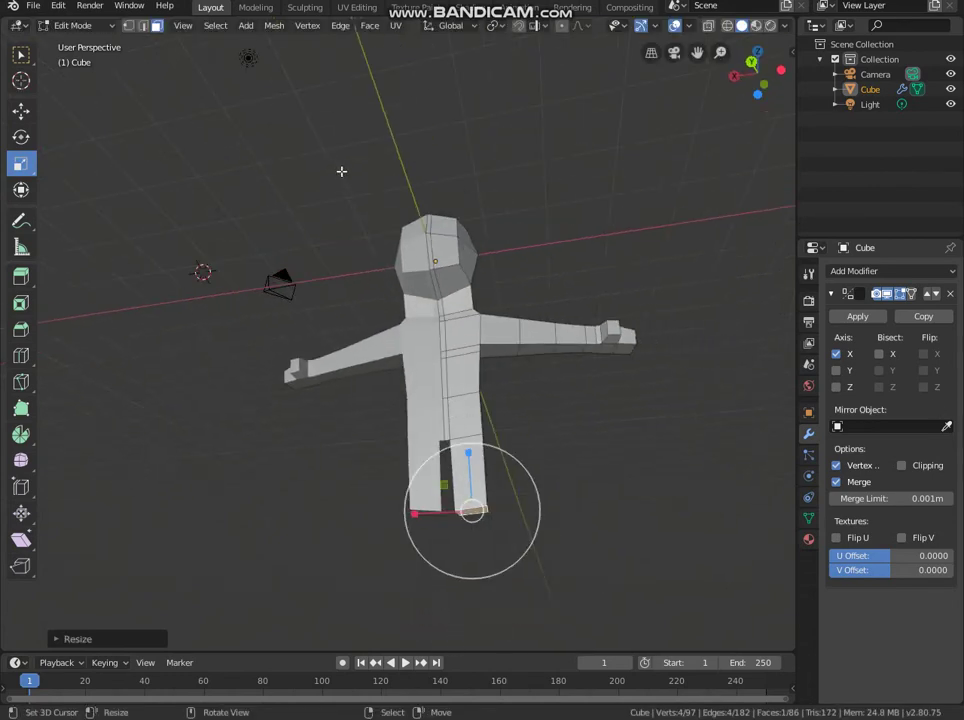
# Step: Extrude the leg bottom downward twice along Z, resizing it between extrusions
pyautogui.click(33, 118)
pyautogui.moveTo(200, 250); pyautogui.dragTo(378, 322, button='middle')
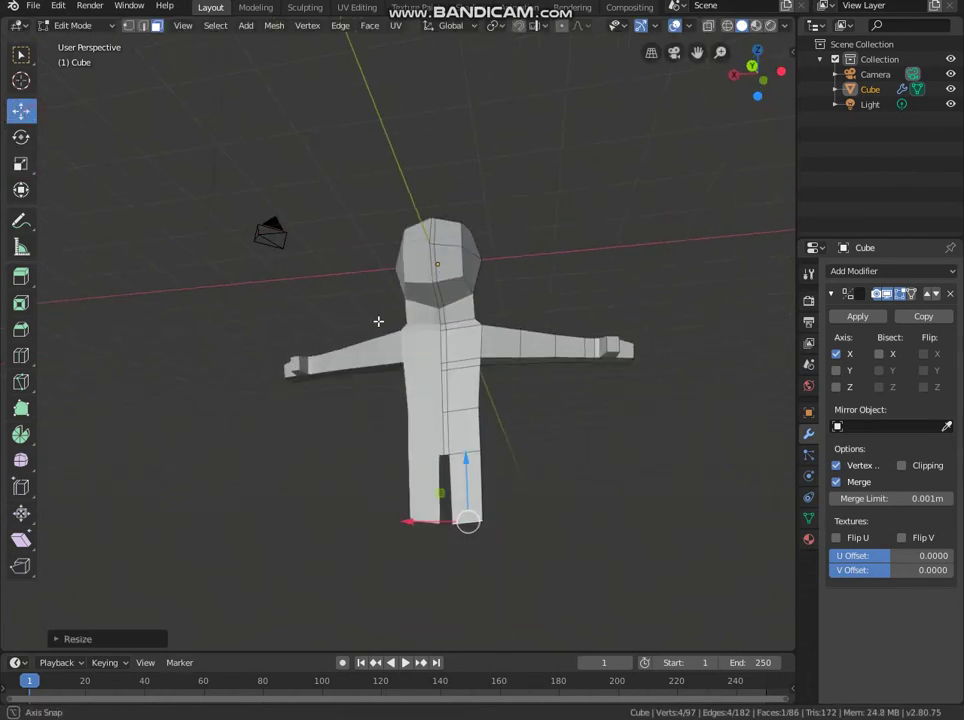
pyautogui.press('e')
pyautogui.press('z')
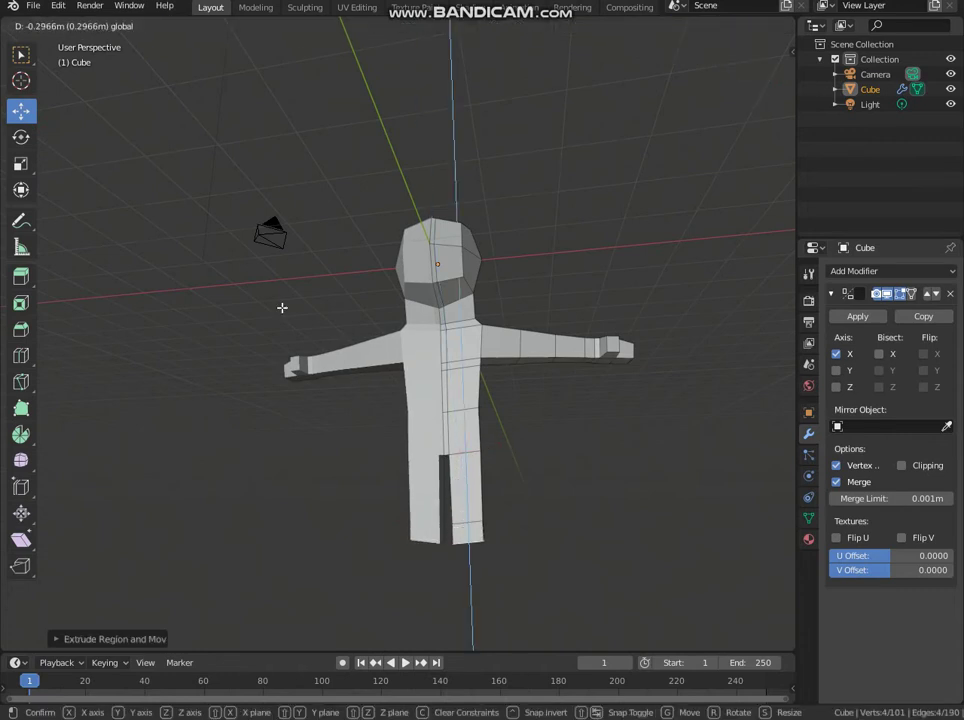
pyautogui.click(282, 307)
pyautogui.press('s')
pyautogui.click(359, 481)
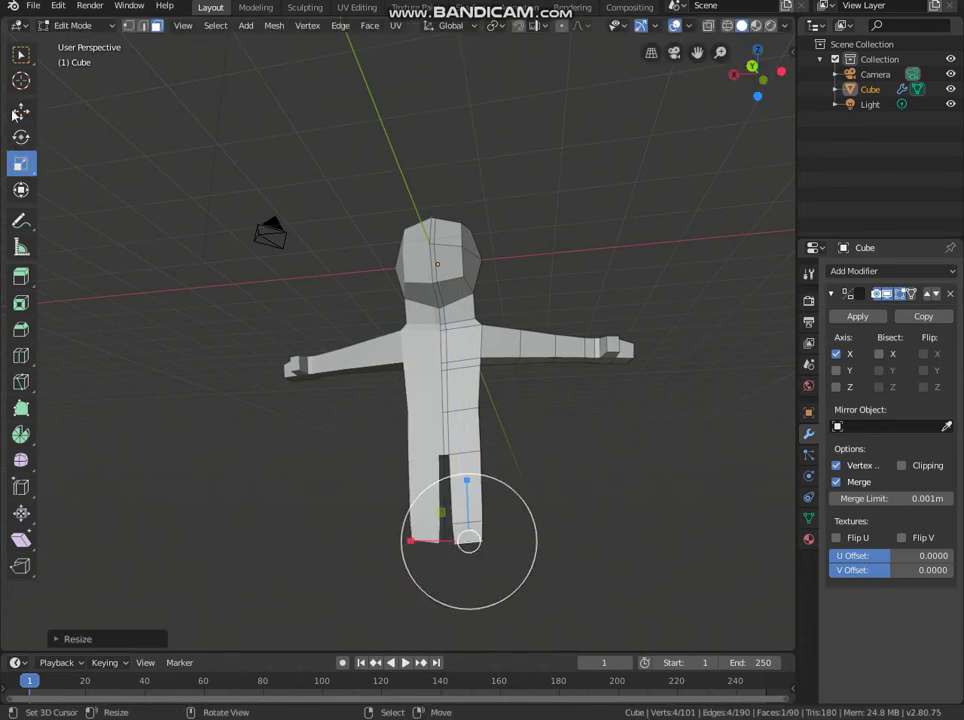
pyautogui.press('e')
pyautogui.press('z')
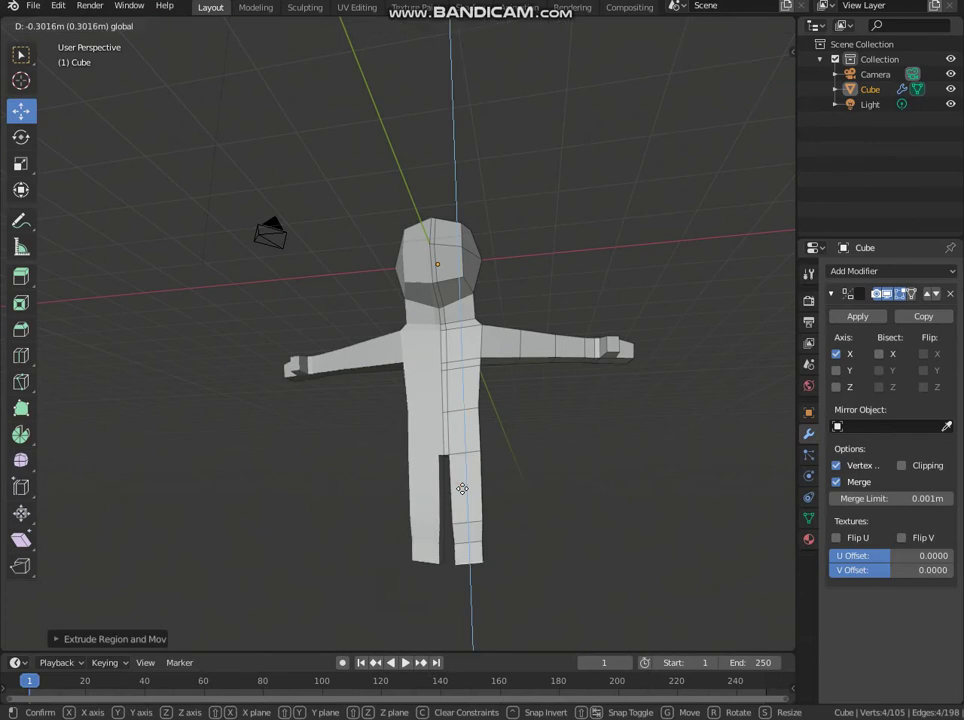
pyautogui.click(476, 549)
pyautogui.moveTo(476, 549)
pyautogui.mouseDown(button='middle')
pyautogui.moveTo(320, 564)
pyautogui.moveTo(318, 591)
pyautogui.mouseUp(button='middle')
# Step: Extrude the leg bottom forward along Y twice to form a foot, then reposition it
pyautogui.press('e')
pyautogui.press('y')
pyautogui.click(315, 564)
pyautogui.press('e')
pyautogui.press('y')
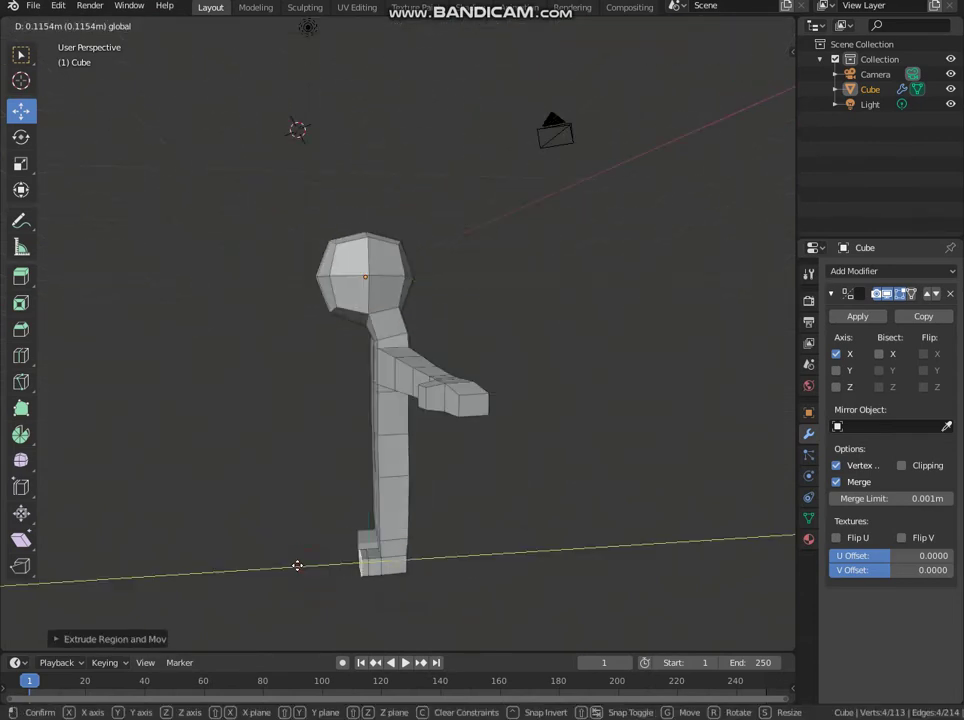
pyautogui.click(291, 566)
pyautogui.press('g')
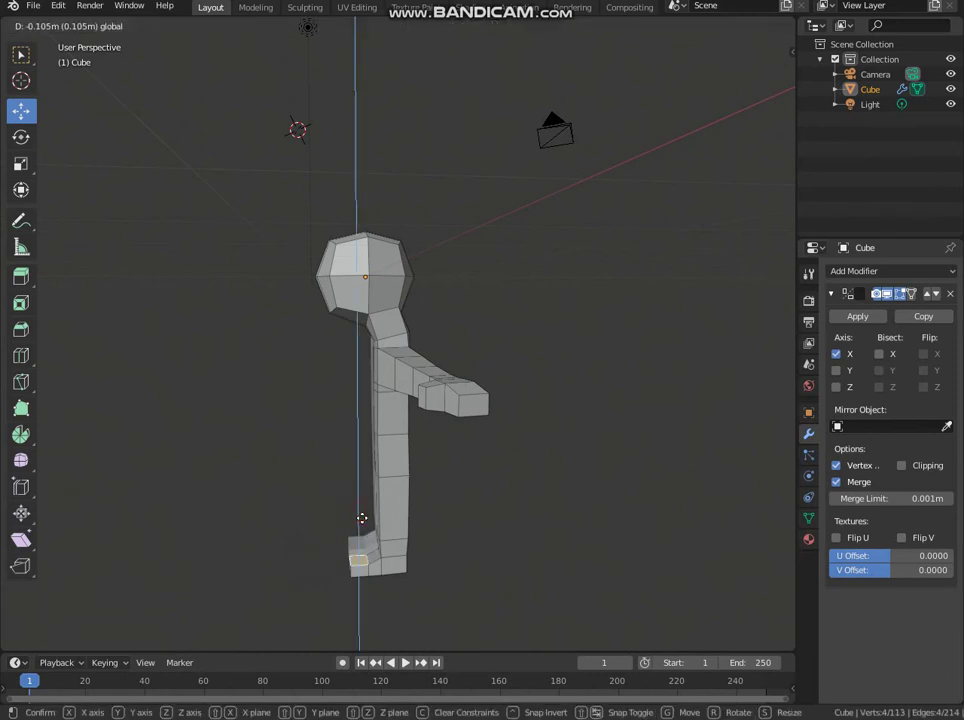
pyautogui.click(388, 538)
pyautogui.moveTo(388, 538); pyautogui.dragTo(352, 505, button='middle')
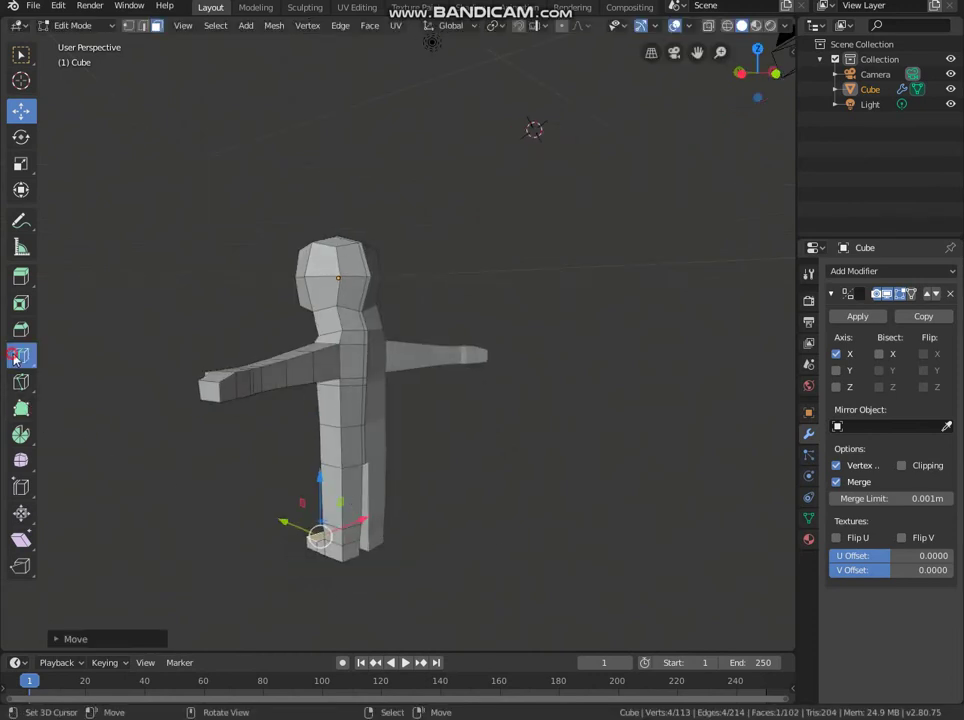
# Step: Add an edge loop around the leg and shift one leg face along Y
pyautogui.click(320, 495)
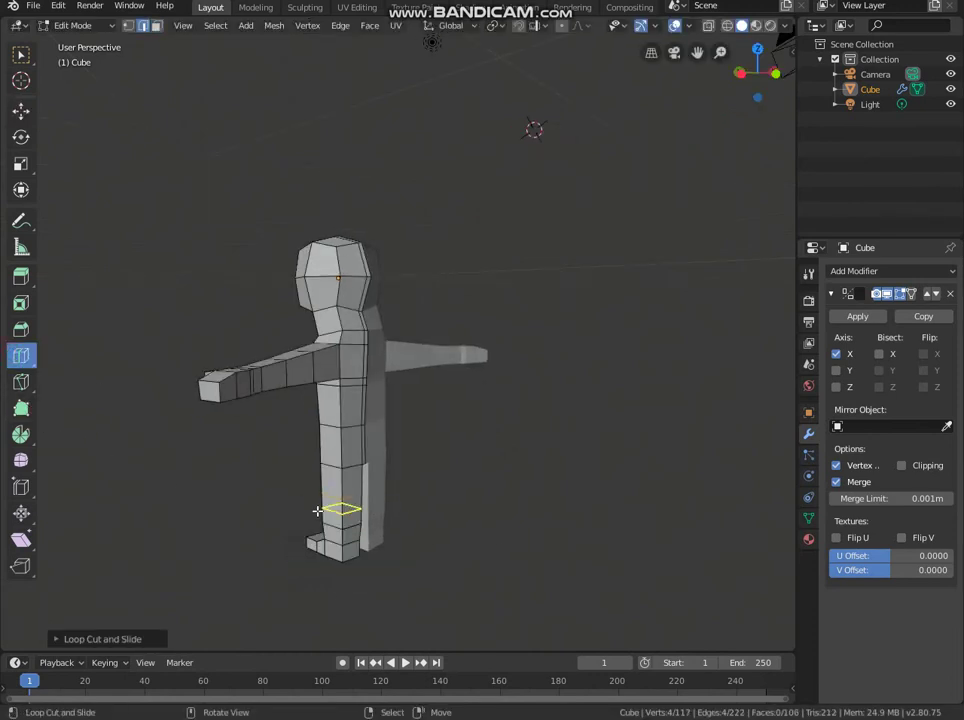
pyautogui.click(156, 25)
pyautogui.click(340, 510)
pyautogui.click(21, 111)
pyautogui.moveTo(300, 470); pyautogui.dragTo(325, 493, button='middle')
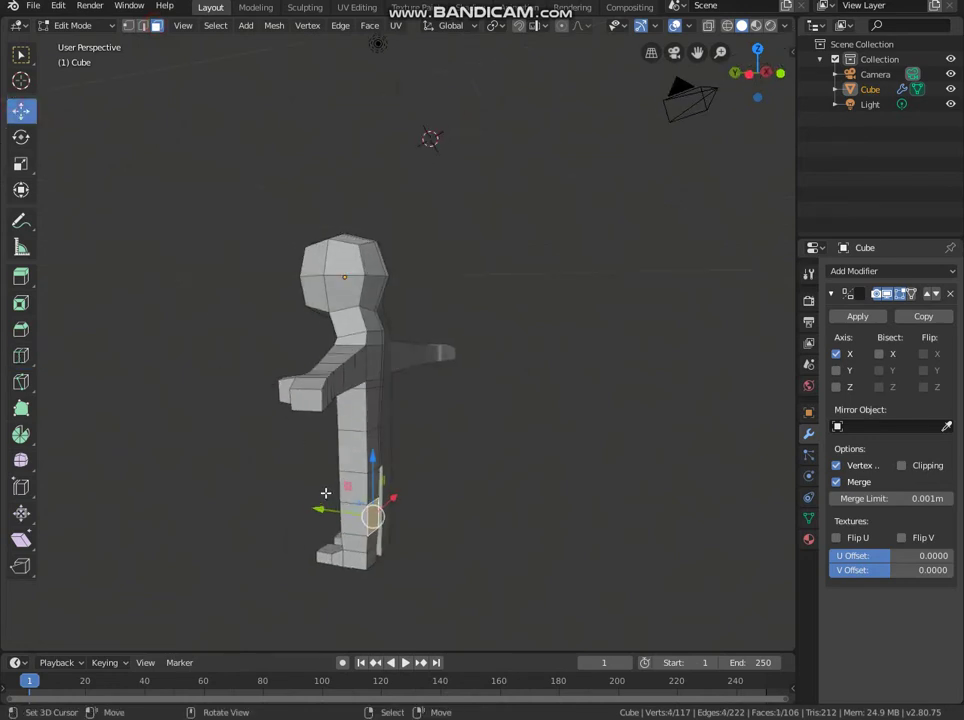
pyautogui.press('g')
pyautogui.press('y')
pyautogui.click(320, 503)
# Step: Move a lower leg face along Y, then inspect the finished character from above
pyautogui.click(370, 445)
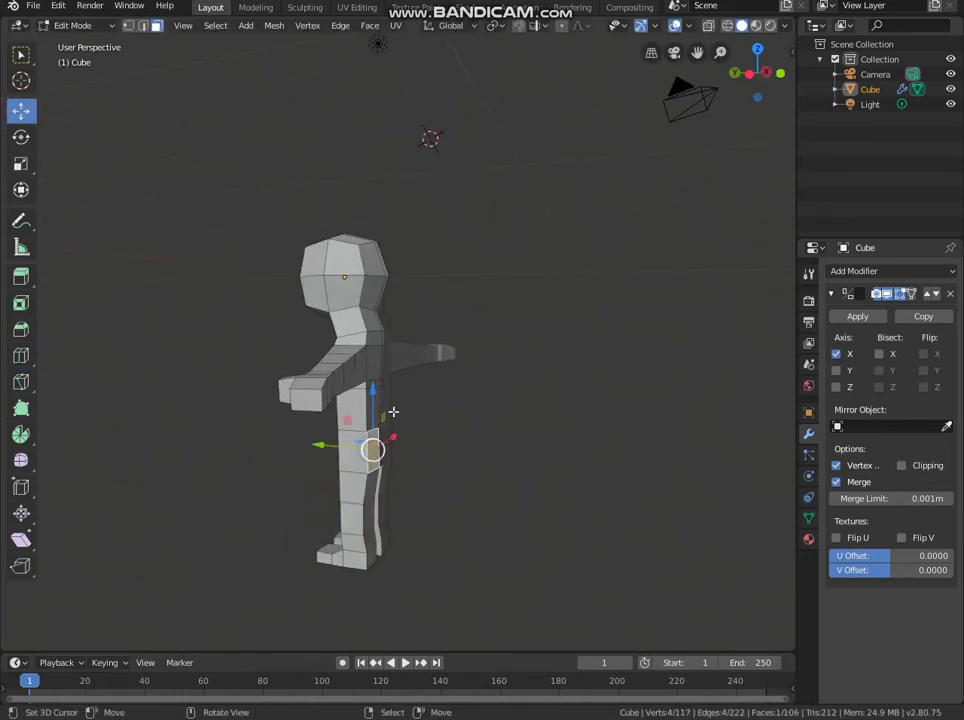
pyautogui.moveTo(370, 445)
pyautogui.mouseDown(button='middle')
pyautogui.moveTo(372, 436)
pyautogui.moveTo(340, 440)
pyautogui.mouseUp(button='middle')
pyautogui.click(380, 505)
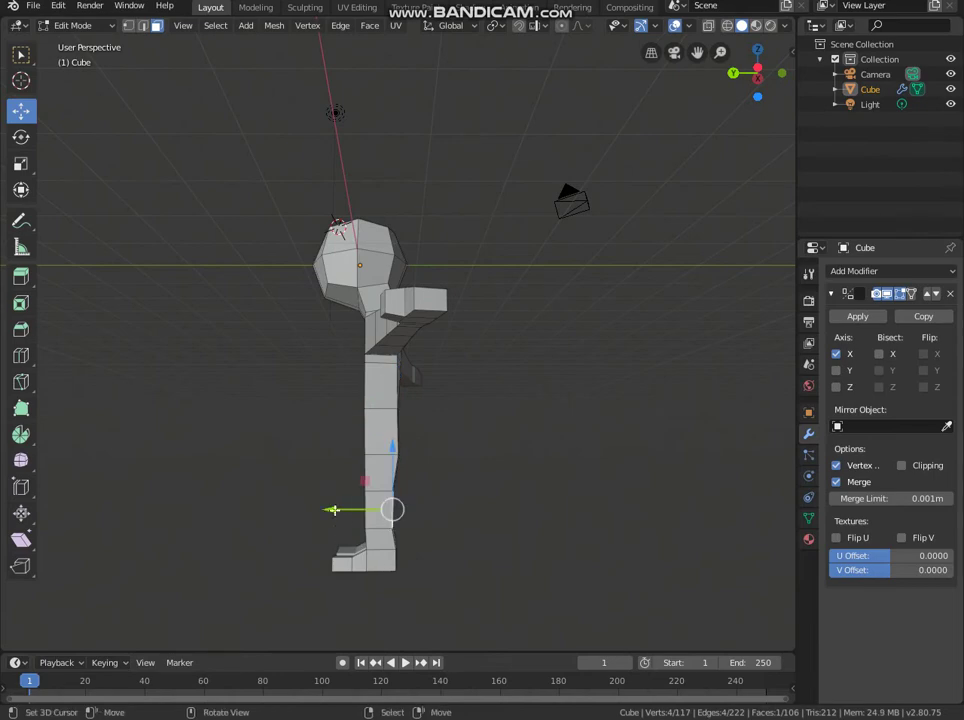
pyautogui.press('g')
pyautogui.press('y')
pyautogui.click(384, 476)
pyautogui.moveTo(384, 476)
pyautogui.mouseDown(button='middle')
pyautogui.moveTo(452, 471)
pyautogui.moveTo(493, 447)
pyautogui.moveTo(541, 626)
pyautogui.moveTo(540, 491)
pyautogui.moveTo(370, 510)
pyautogui.moveTo(263, 540)
pyautogui.moveTo(259, 600)
pyautogui.moveTo(288, 592)
pyautogui.moveTo(288, 516)
pyautogui.moveTo(261, 568)
pyautogui.moveTo(349, 542)
pyautogui.moveTo(301, 603)
pyautogui.moveTo(202, 587)
pyautogui.moveTo(260, 535)
pyautogui.moveTo(387, 551)
pyautogui.moveTo(404, 394)
pyautogui.mouseUp(button='middle')
pyautogui.scroll(4, 398, 536)
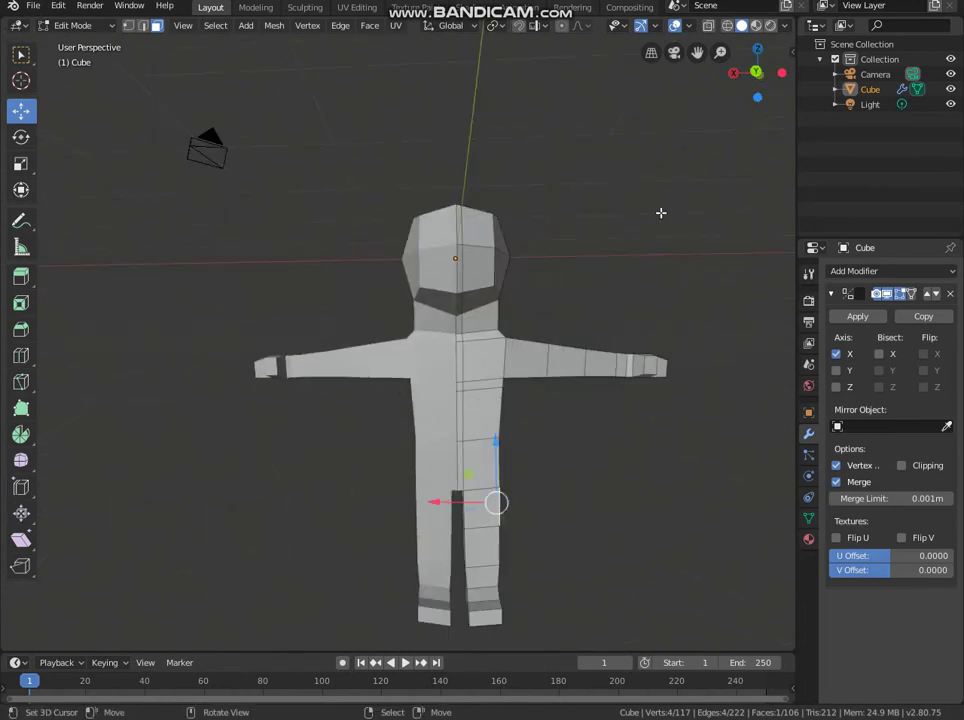
pyautogui.moveTo(660, 212)
pyautogui.mouseDown(button='middle')
pyautogui.moveTo(565, 373)
pyautogui.moveTo(514, 486)
pyautogui.moveTo(806, 524)
pyautogui.mouseUp(button='middle')
# Step: Set the character material's Base Color to pale yellow
pyautogui.click(809, 538)
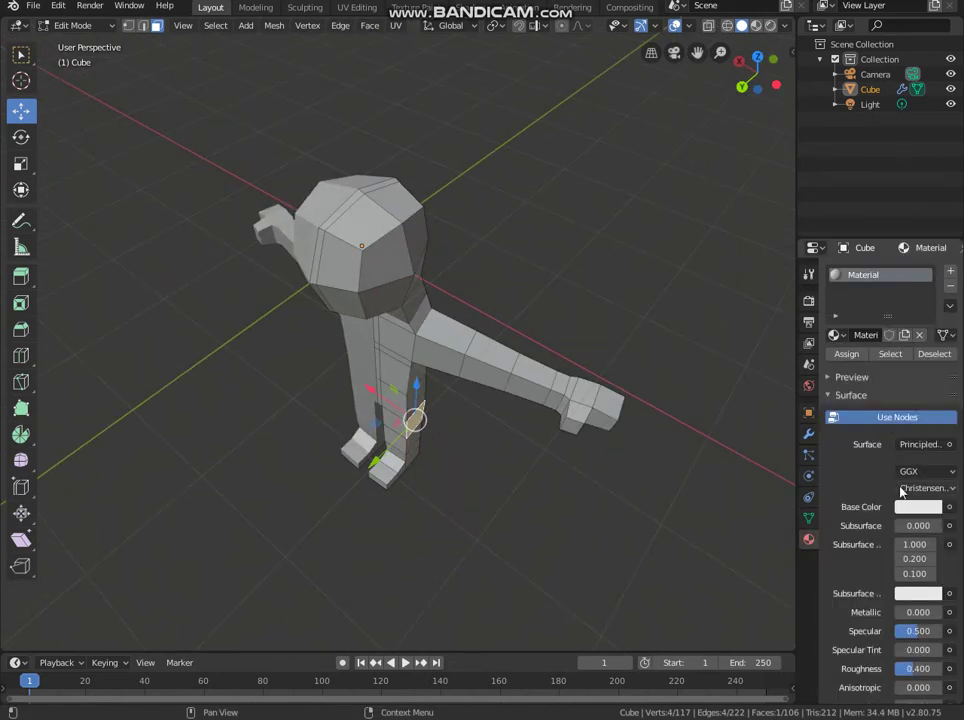
pyautogui.click(898, 508)
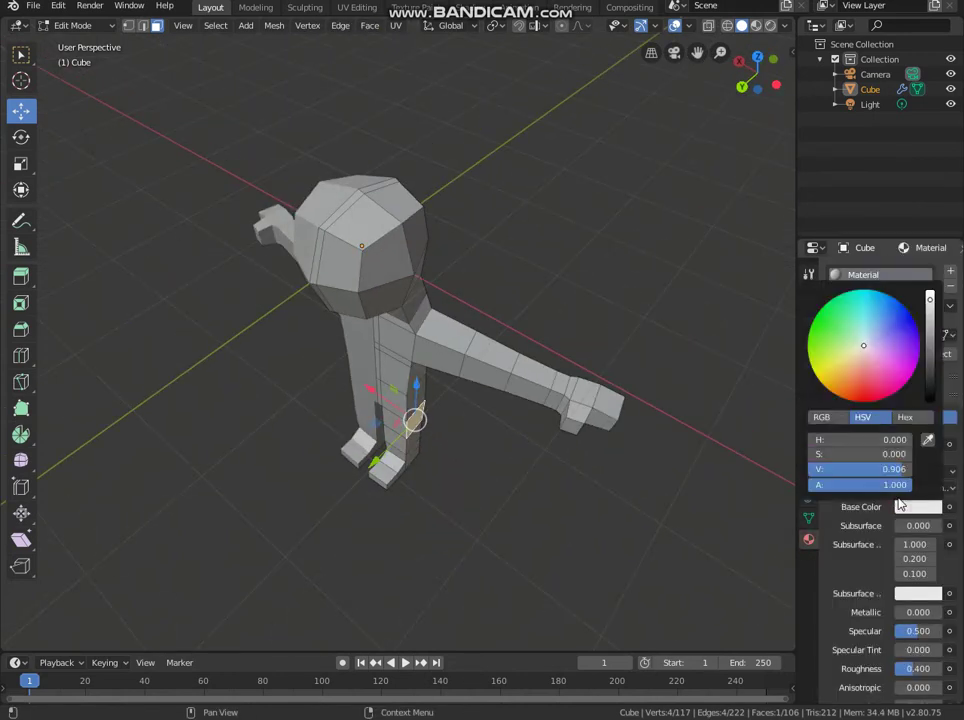
pyautogui.click(852, 375)
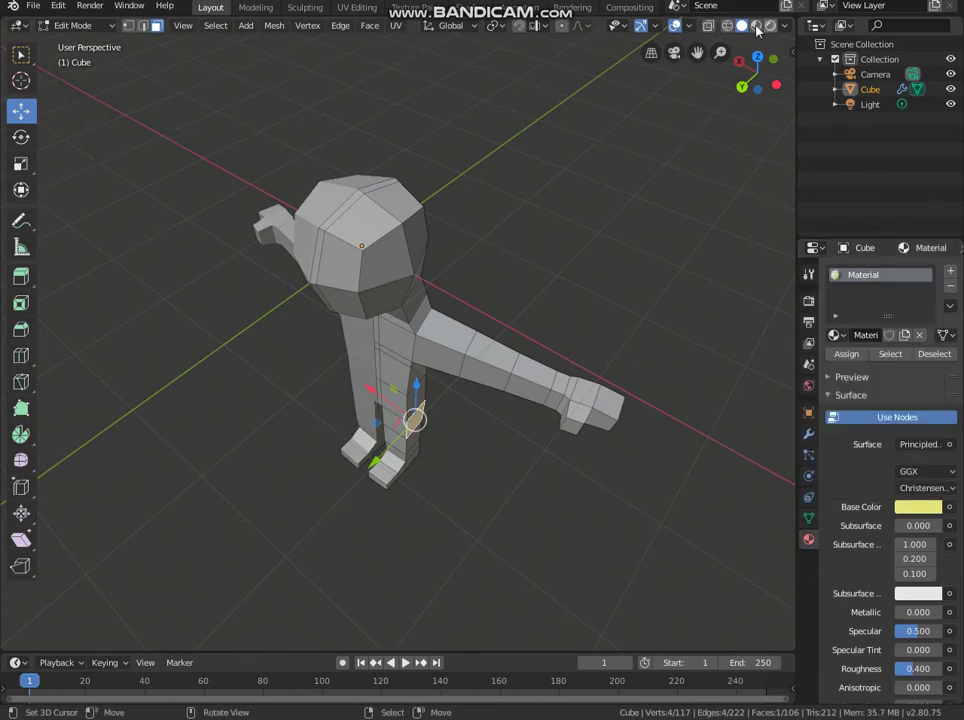
# Step: Switch the viewport to Material Preview and orbit to face the front of the body
pyautogui.press('z')
pyautogui.moveTo(476, 490); pyautogui.dragTo(355, 471, button='middle')
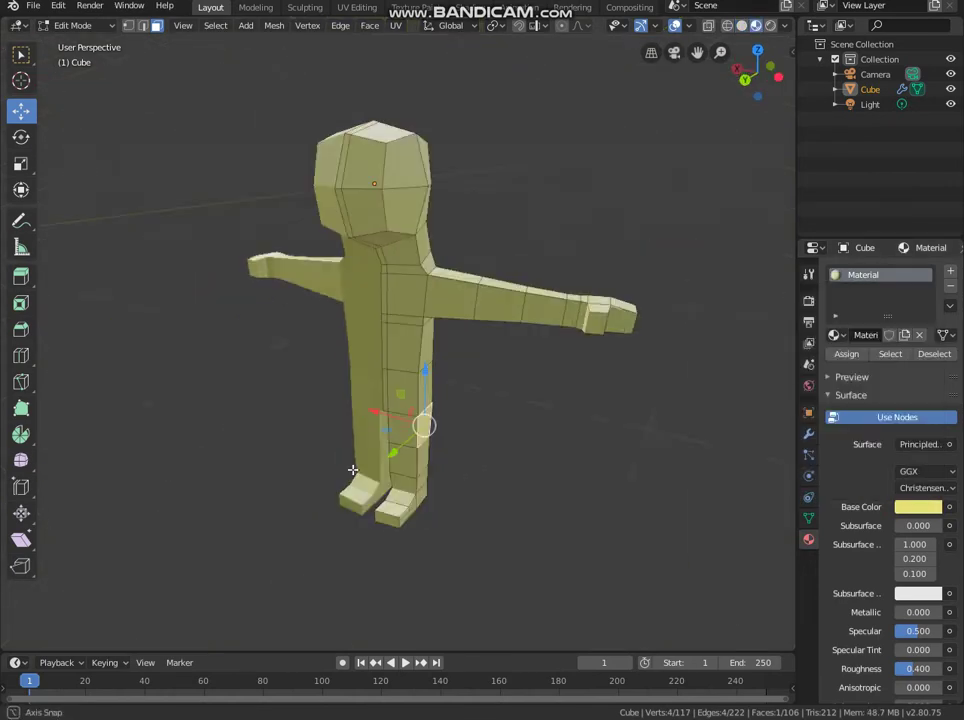
pyautogui.scroll(3, 355, 471)
pyautogui.click(20, 53)
pyautogui.scroll(-3, 449, 350)
pyautogui.scroll(-2, 441, 368)
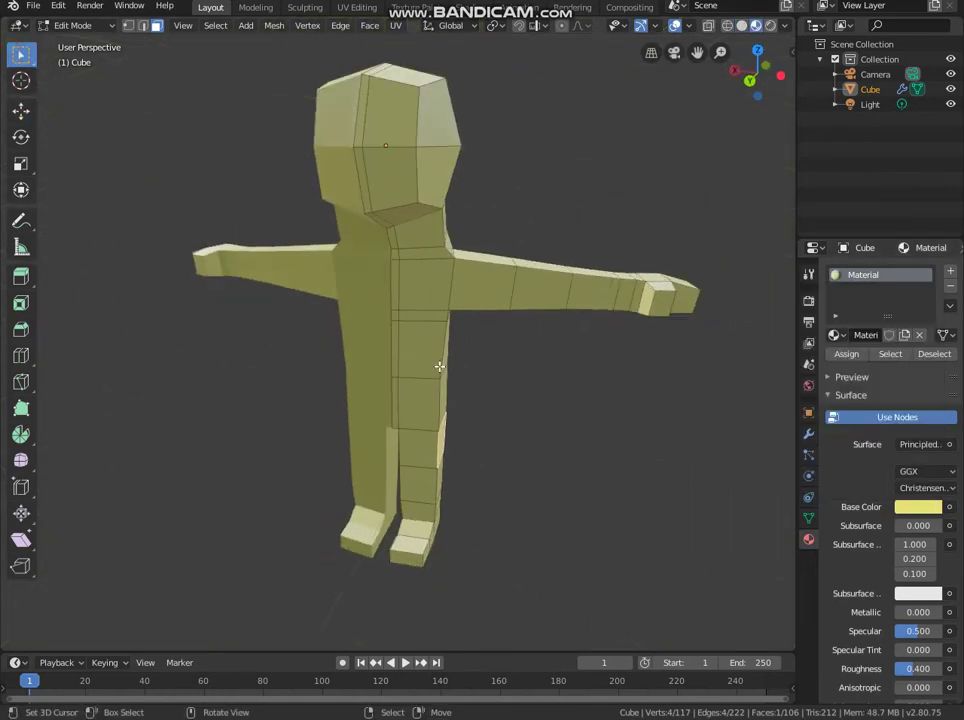
pyautogui.scroll(3, 447, 333)
pyautogui.moveTo(447, 333); pyautogui.dragTo(443, 350, button='middle')
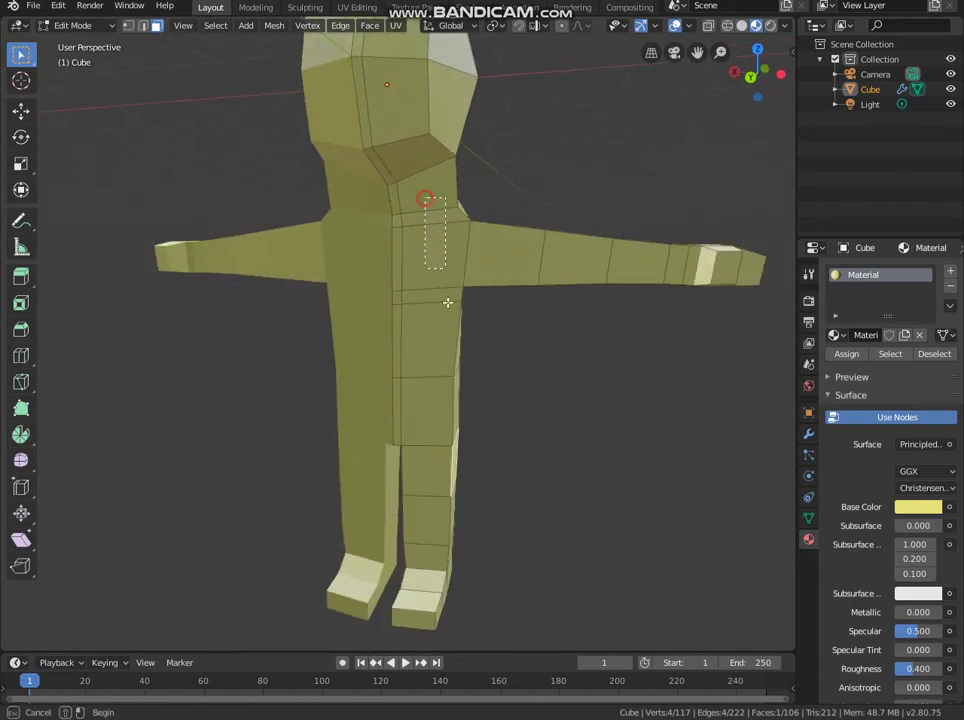
# Step: Select the torso-front, side and upper-arm faces that will form the shirt
pyautogui.moveTo(443, 440); pyautogui.dragTo(443, 440)
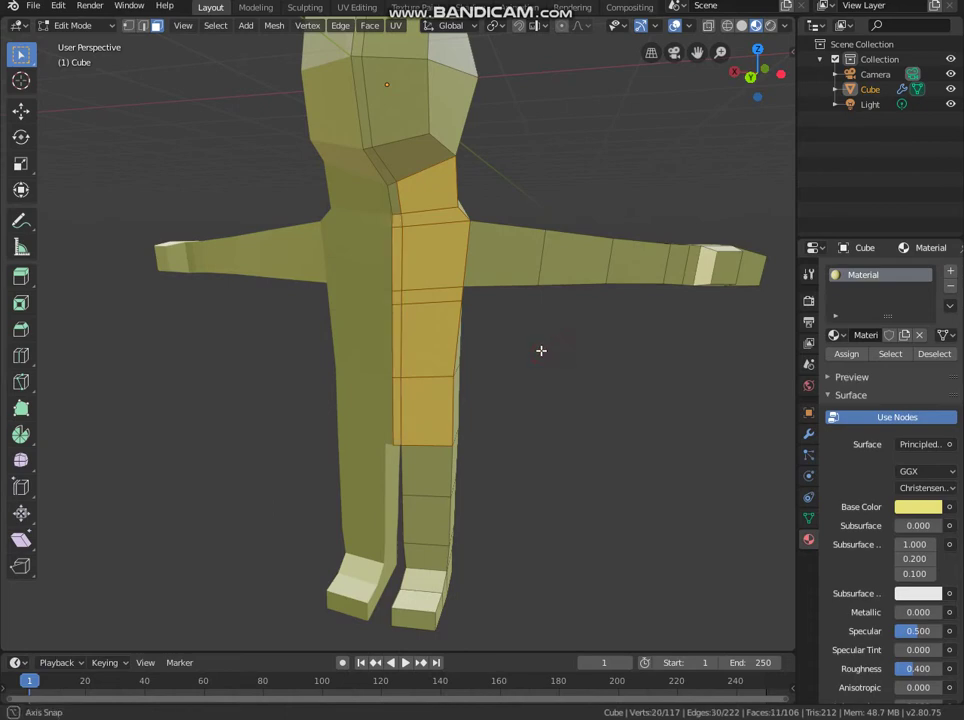
pyautogui.moveTo(540, 349)
pyautogui.mouseDown(button='middle')
pyautogui.moveTo(471, 394)
pyautogui.moveTo(304, 402)
pyautogui.moveTo(409, 327)
pyautogui.moveTo(383, 264)
pyautogui.mouseUp(button='middle')
pyautogui.keyDown('alt'); pyautogui.keyDown('shift'); pyautogui.click(471, 394); pyautogui.keyUp('shift'); pyautogui.keyUp('alt')
pyautogui.keyDown('alt'); pyautogui.keyDown('shift'); pyautogui.click(409, 327); pyautogui.keyUp('shift'); pyautogui.keyUp('alt')
pyautogui.moveTo(296, 258)
pyautogui.mouseDown(button='middle')
pyautogui.moveTo(280, 344)
pyautogui.moveTo(324, 226)
pyautogui.mouseUp(button='middle')
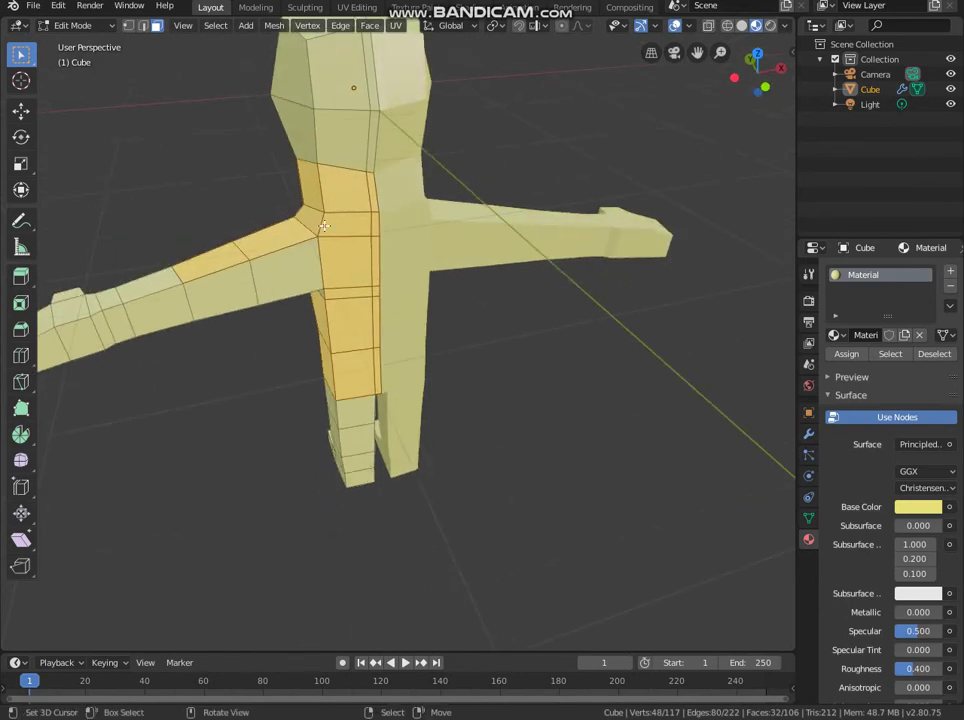
pyautogui.moveTo(368, 193)
pyautogui.mouseDown(button='middle')
pyautogui.moveTo(637, 176)
pyautogui.moveTo(615, 181)
pyautogui.moveTo(628, 149)
pyautogui.mouseUp(button='middle')
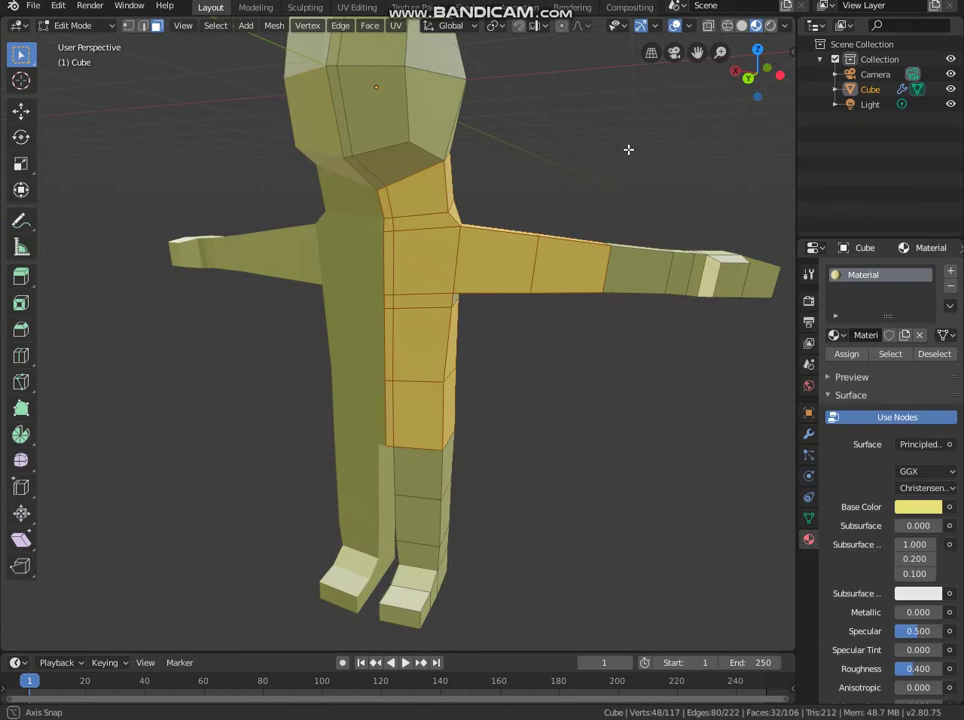
pyautogui.moveTo(628, 149)
pyautogui.mouseDown(button='middle')
pyautogui.moveTo(400, 136)
pyautogui.moveTo(299, 163)
pyautogui.moveTo(339, 242)
pyautogui.mouseUp(button='middle')
pyautogui.moveTo(171, 239)
pyautogui.mouseDown(button='middle')
pyautogui.moveTo(243, 338)
pyautogui.moveTo(337, 335)
pyautogui.moveTo(258, 329)
pyautogui.moveTo(338, 277)
pyautogui.moveTo(417, 383)
pyautogui.moveTo(460, 465)
pyautogui.moveTo(473, 424)
pyautogui.moveTo(474, 479)
pyautogui.moveTo(450, 433)
pyautogui.moveTo(286, 310)
pyautogui.moveTo(422, 362)
pyautogui.moveTo(84, 237)
pyautogui.mouseUp(button='middle')
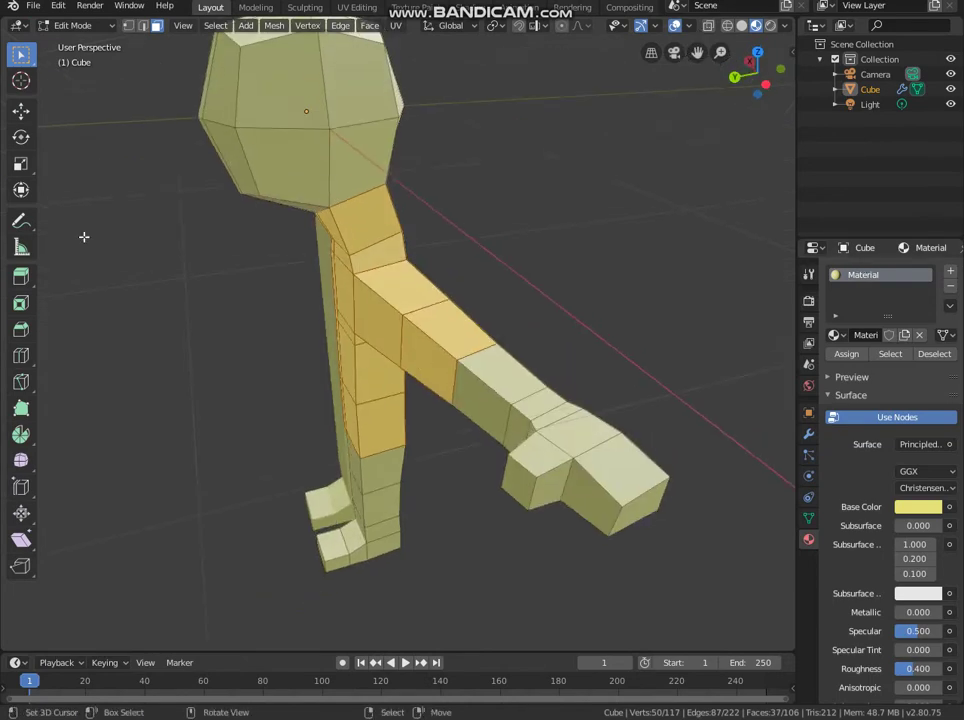
# Step: Extrude the selected faces, scale them slightly outward, and nudge them along Y
pyautogui.click(22, 163)
pyautogui.press('e')
pyautogui.press('s')
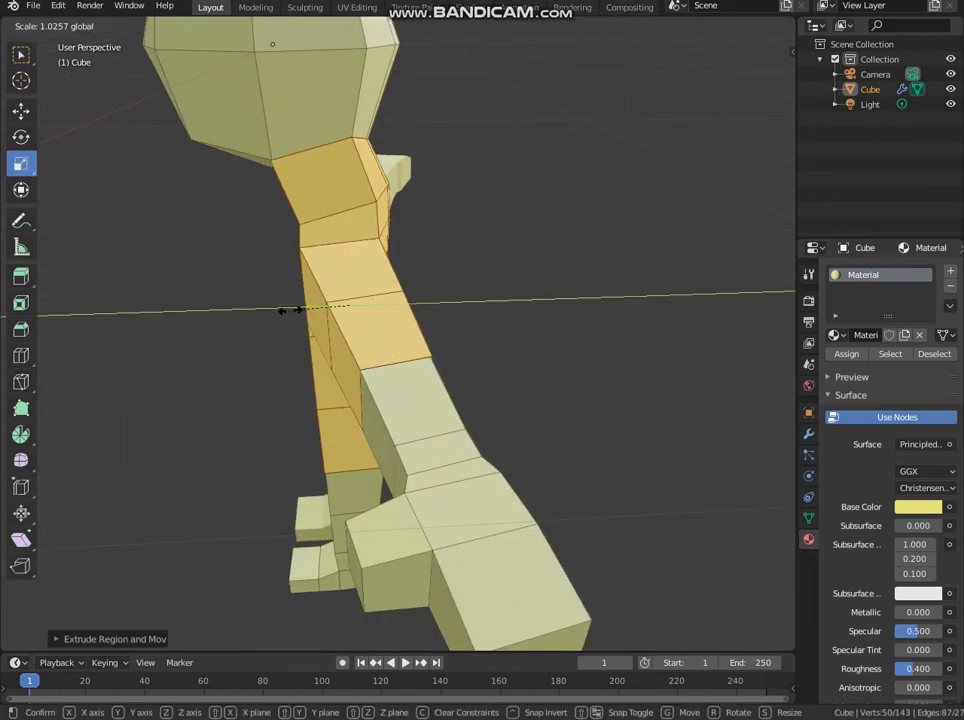
pyautogui.click(290, 311)
pyautogui.moveTo(290, 311)
pyautogui.mouseDown(button='middle')
pyautogui.moveTo(150, 240)
pyautogui.moveTo(258, 279)
pyautogui.mouseUp(button='middle')
pyautogui.click(22, 111)
pyautogui.moveTo(258, 279); pyautogui.dragTo(242, 277)
pyautogui.click(242, 277)
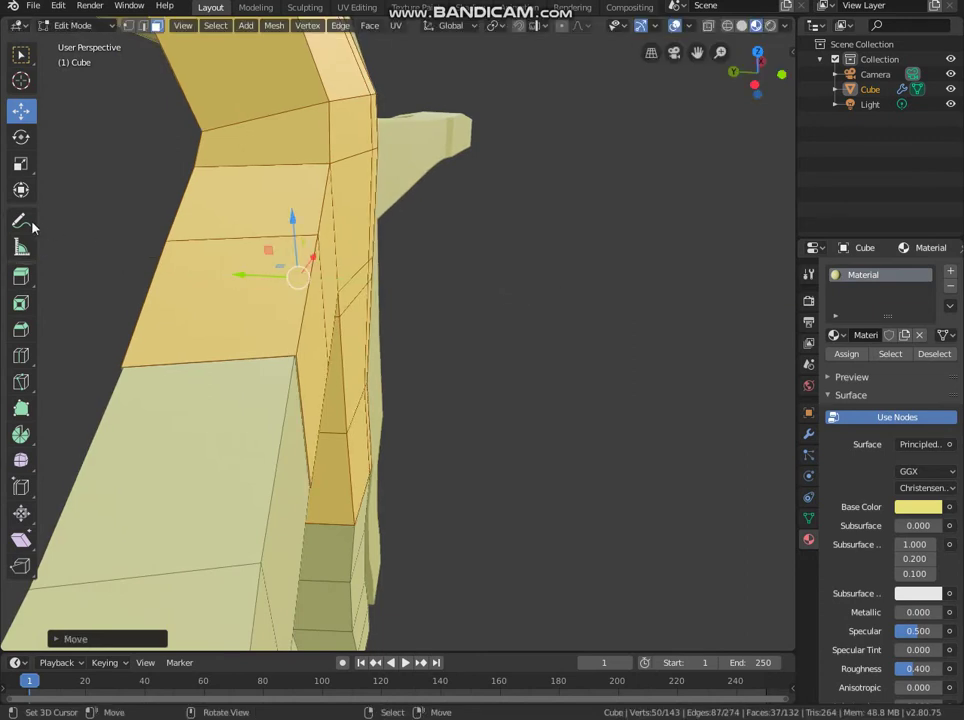
pyautogui.moveTo(300, 221); pyautogui.dragTo(291, 224)
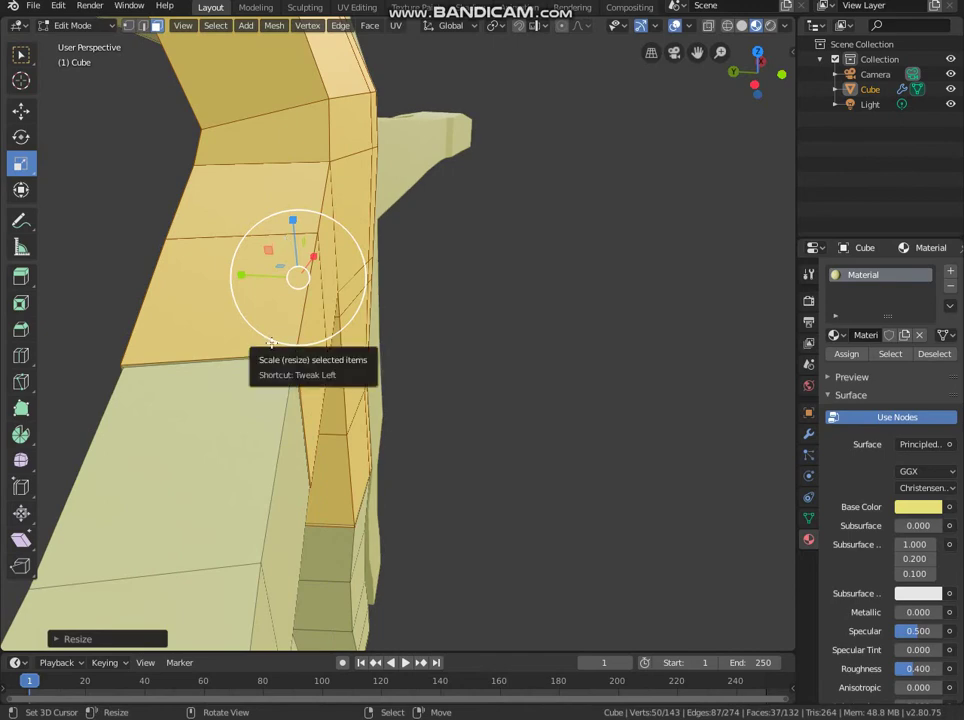
pyautogui.moveTo(297, 275); pyautogui.dragTo(510, 313, button='middle')
# Step: Add a second material slot with new white Material.001 and assign it to the shirt faces
pyautogui.click(949, 276)
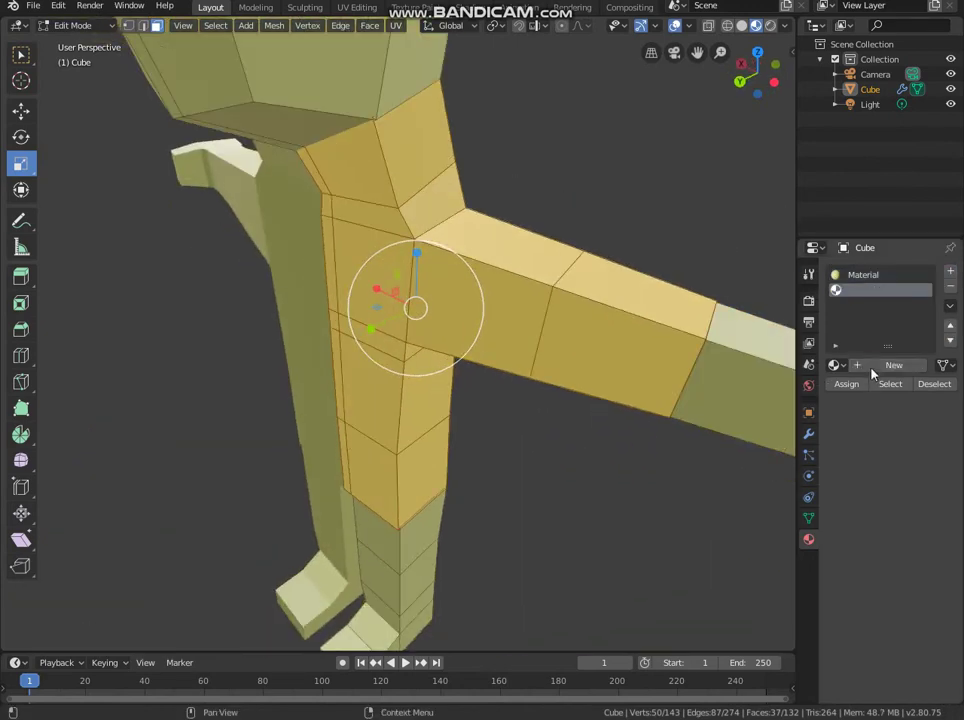
pyautogui.click(880, 365)
pyautogui.click(845, 384)
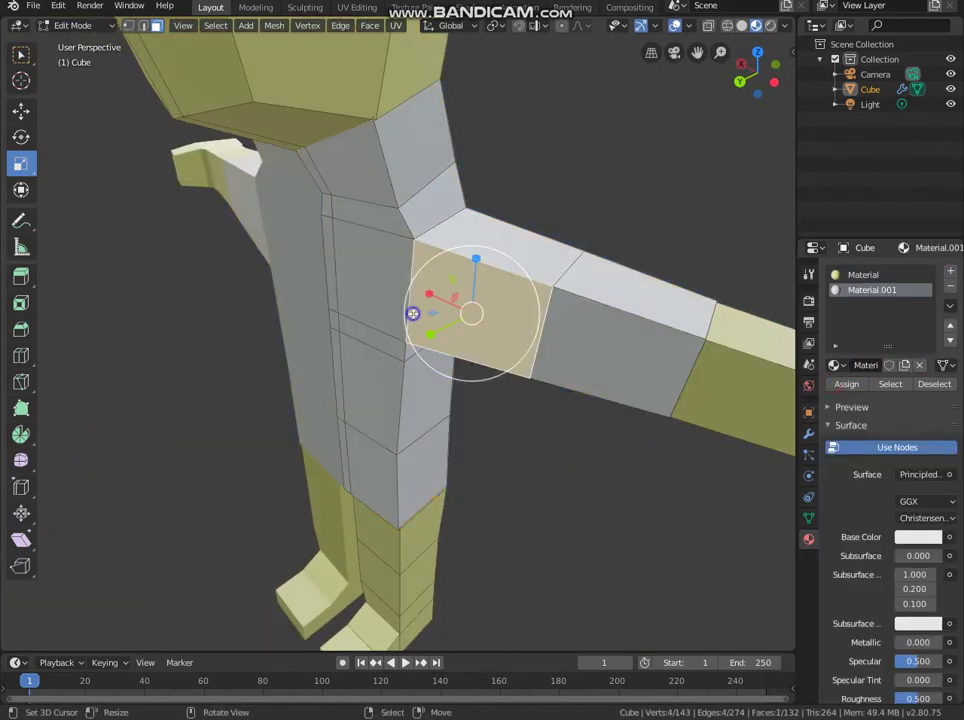
pyautogui.moveTo(330, 300); pyautogui.dragTo(479, 290, button='middle')
# Step: Cut a vertical edge loop through the torso front
pyautogui.click(440, 165)
pyautogui.moveTo(440, 165); pyautogui.dragTo(38, 345, button='middle')
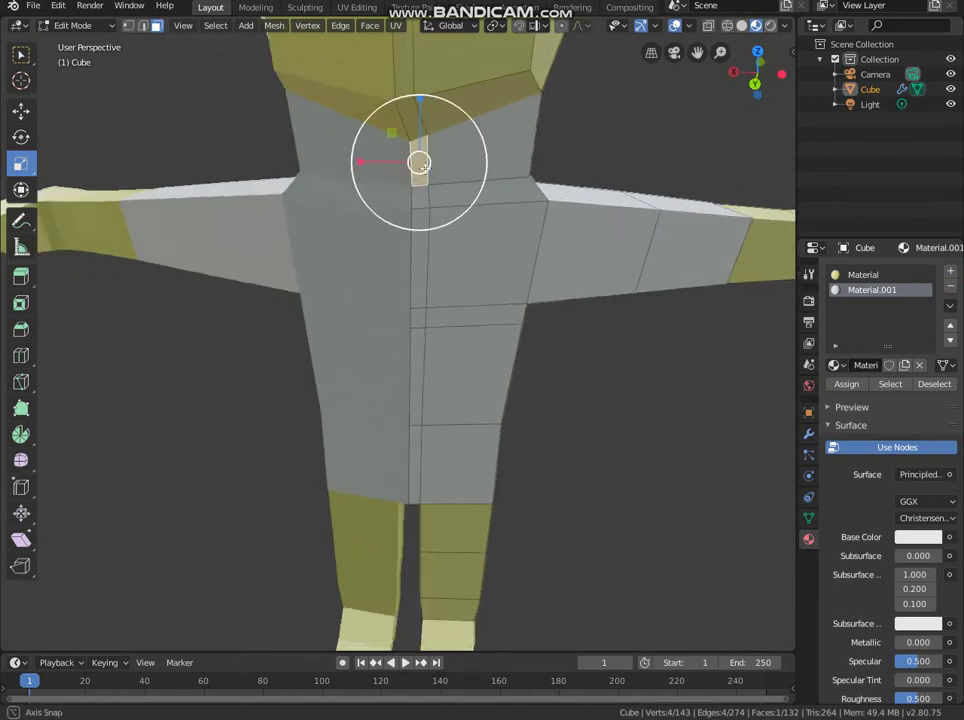
pyautogui.click(21, 350)
pyautogui.click(497, 97)
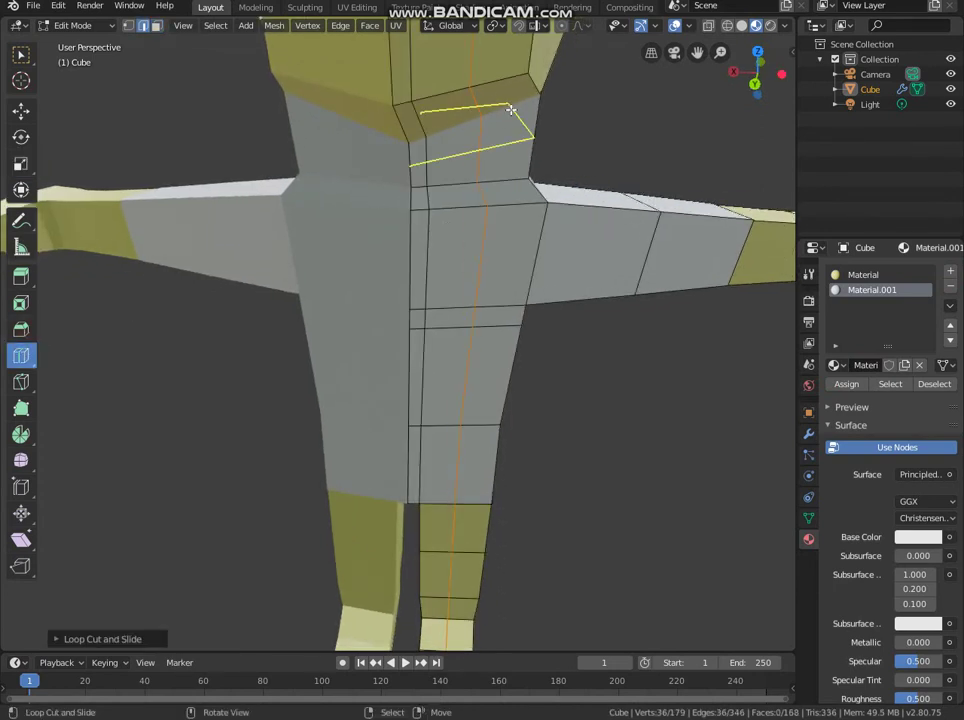
# Step: Select the chest faces near the neck and below the collar
pyautogui.click(156, 25)
pyautogui.click(437, 165)
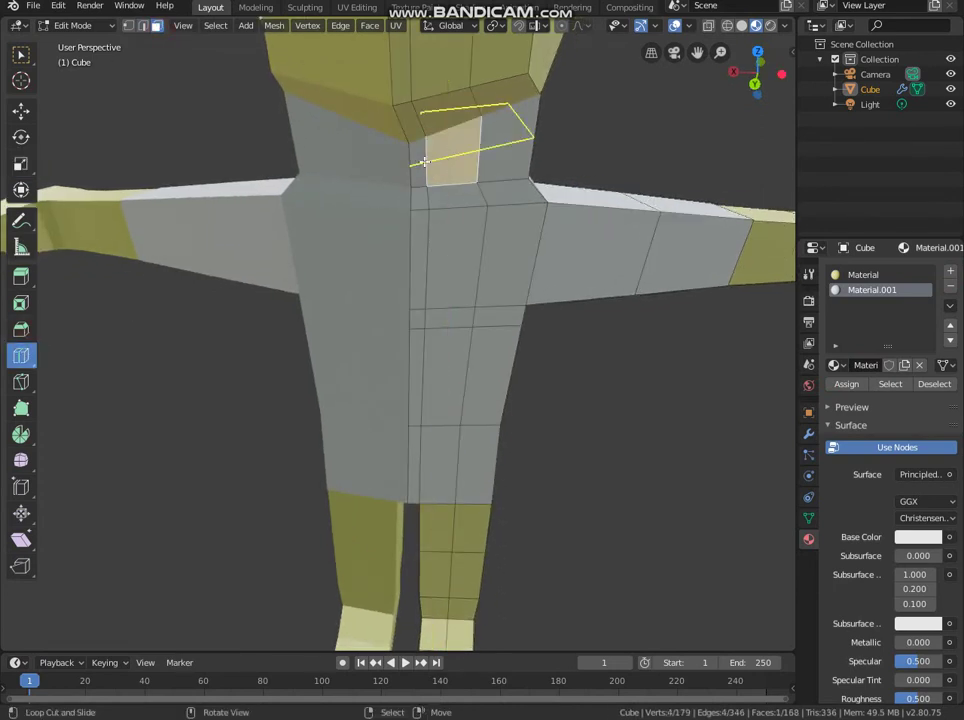
pyautogui.keyDown('shift'); pyautogui.click(419, 161); pyautogui.keyUp('shift')
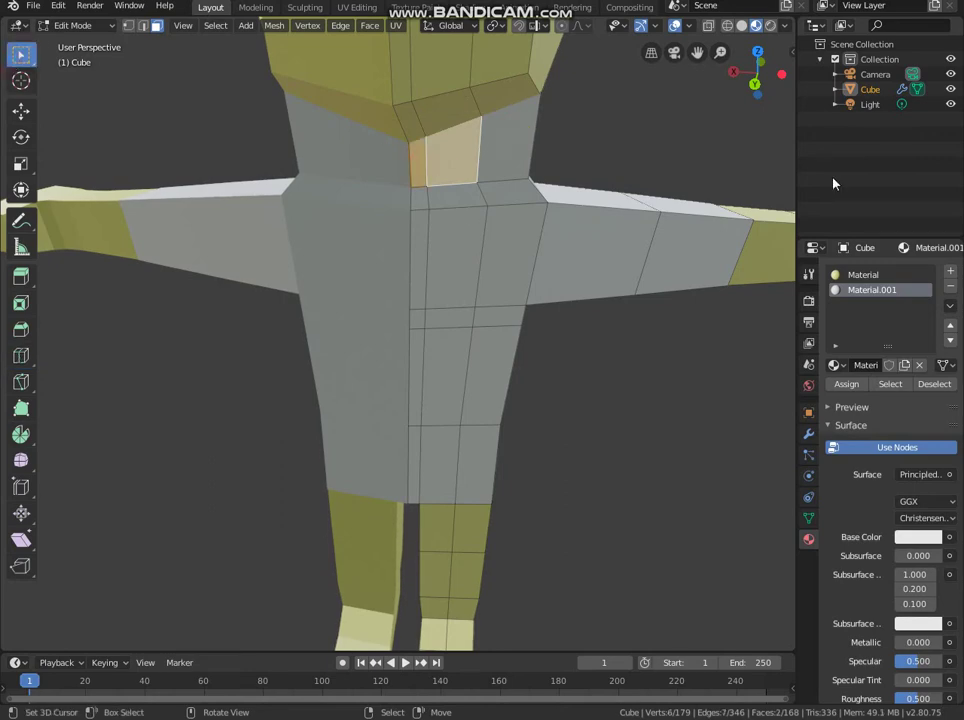
pyautogui.click(500, 262)
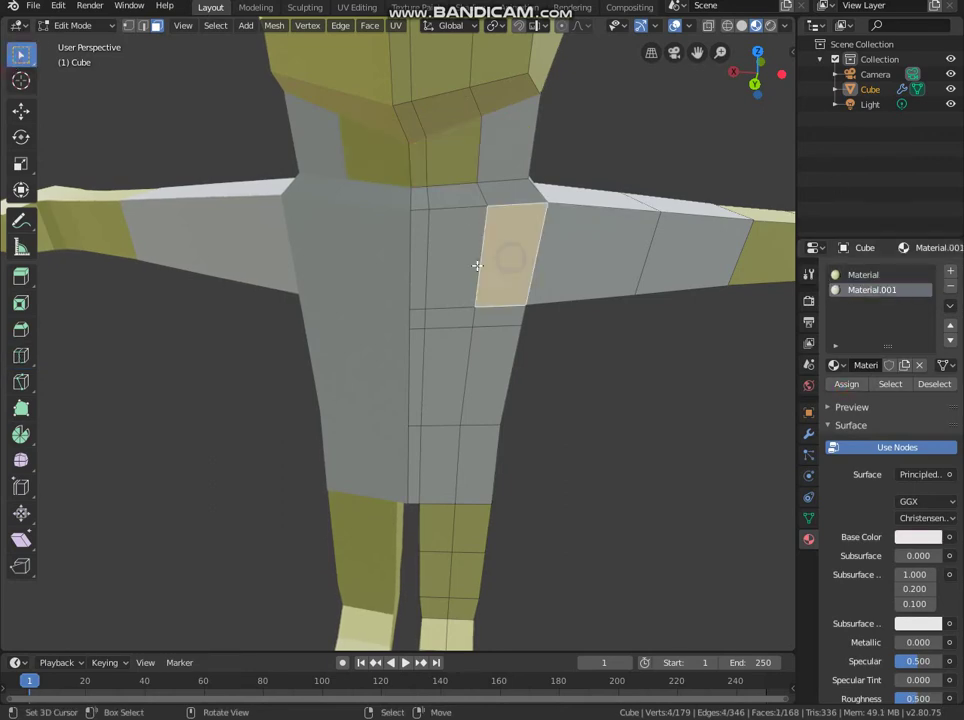
pyautogui.moveTo(478, 264)
pyautogui.mouseDown(button='middle')
pyautogui.moveTo(424, 284)
pyautogui.moveTo(566, 288)
pyautogui.moveTo(530, 285)
pyautogui.mouseUp(button='middle')
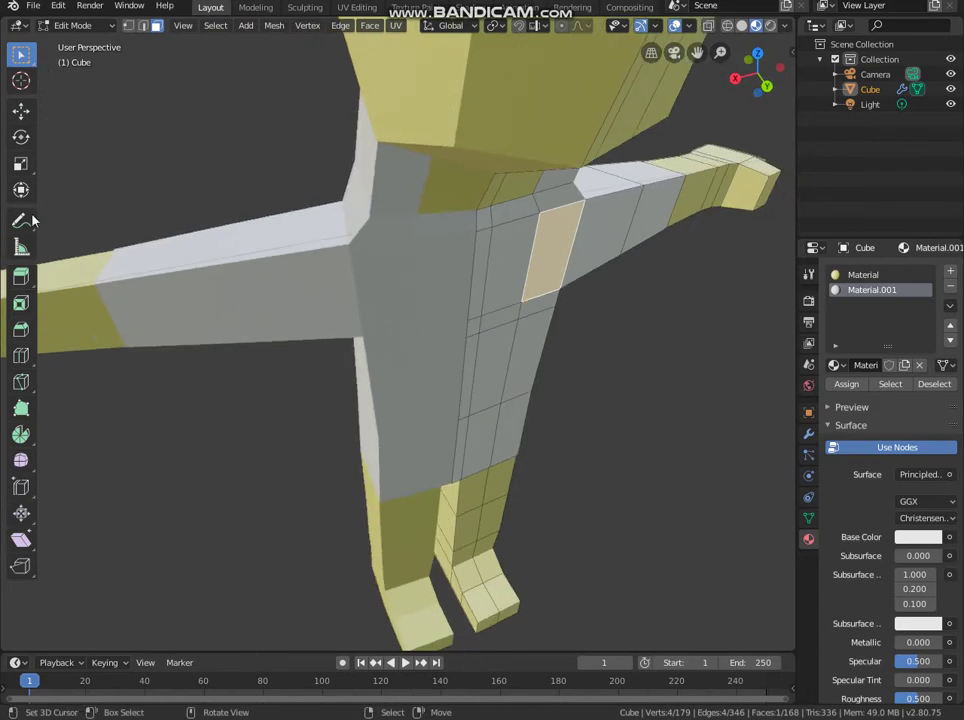
# Step: Cut a new edge loop across the shoulder
pyautogui.click(20, 355)
pyautogui.moveTo(300, 350)
pyautogui.mouseDown(button='middle')
pyautogui.moveTo(600, 163)
pyautogui.moveTo(282, 80)
pyautogui.mouseUp(button='middle')
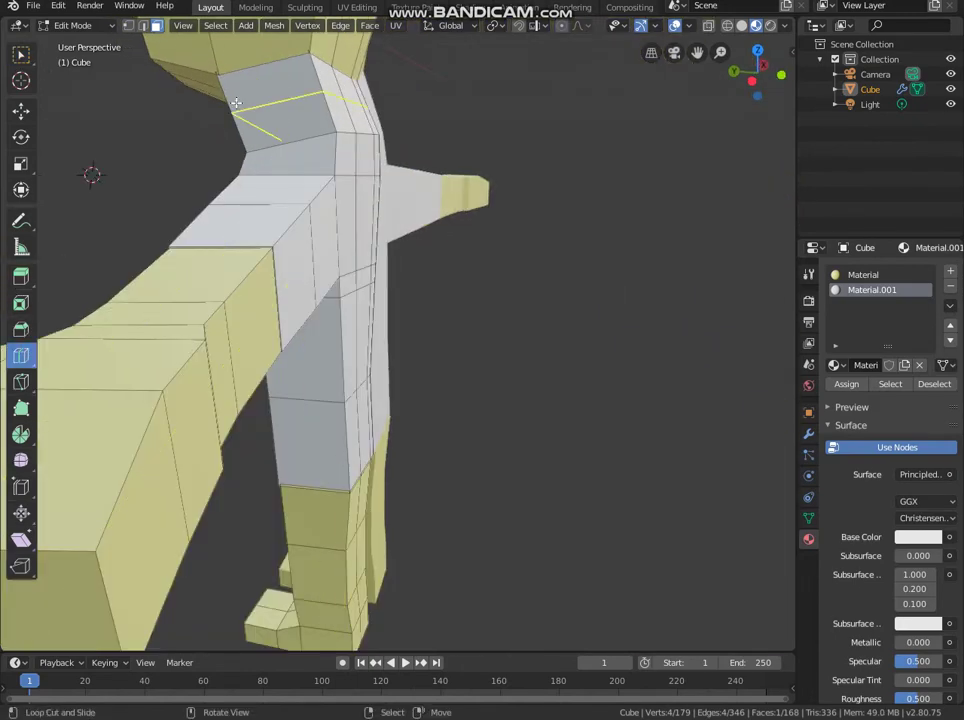
pyautogui.click(268, 97)
pyautogui.moveTo(300, 224); pyautogui.dragTo(257, 65, button='middle')
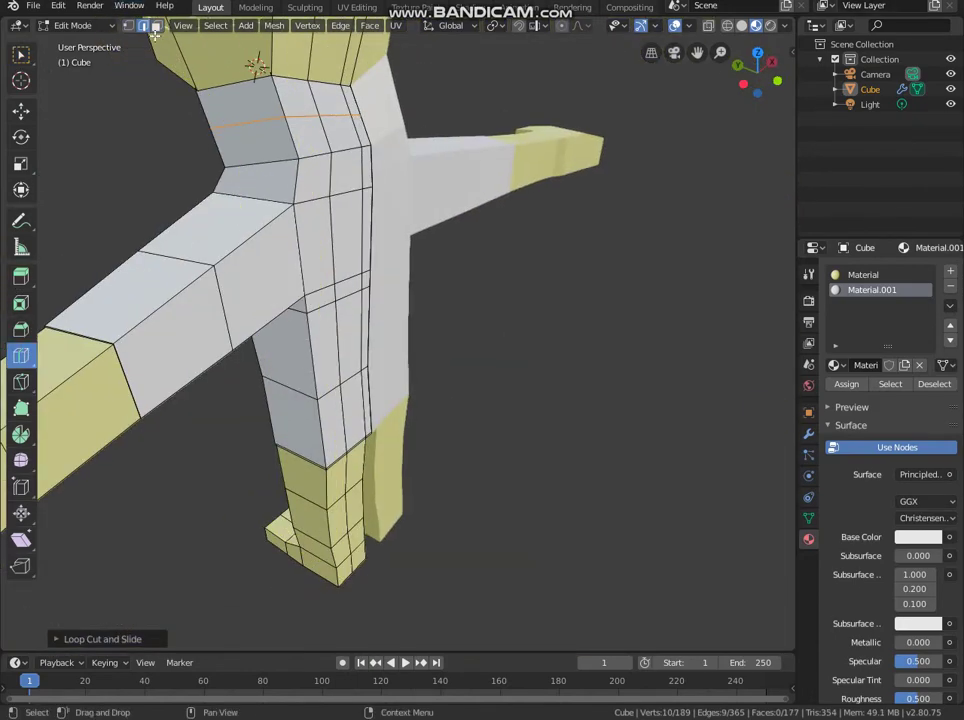
# Step: Give the top neck faces the yellow skin material, then select a shoulder face
pyautogui.click(155, 26)
pyautogui.click(21, 53)
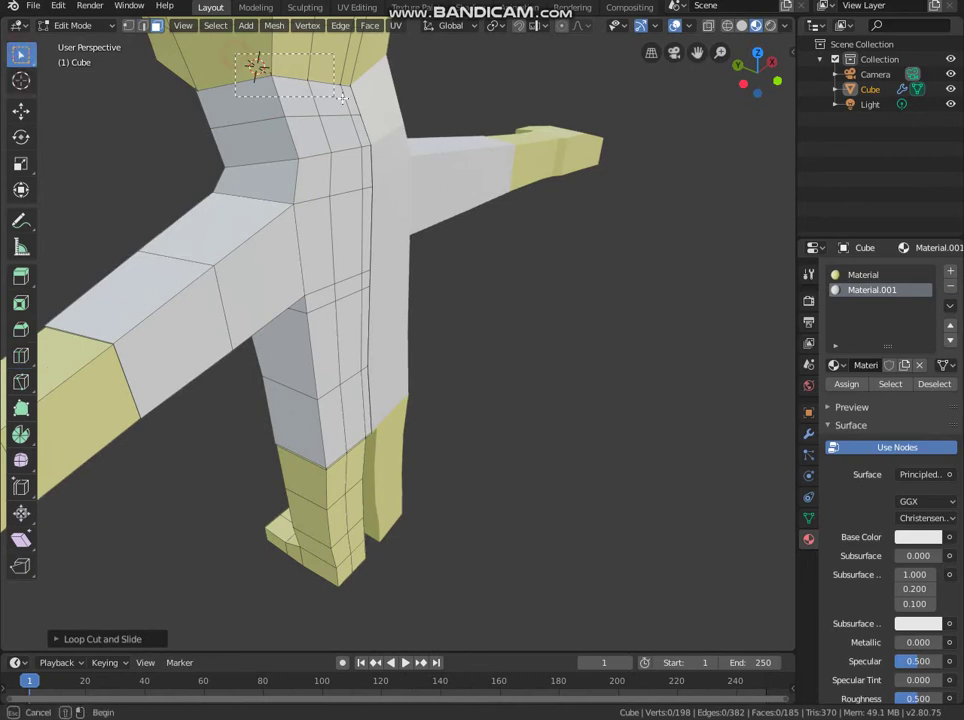
pyautogui.moveTo(342, 97); pyautogui.dragTo(342, 97)
pyautogui.click(862, 274)
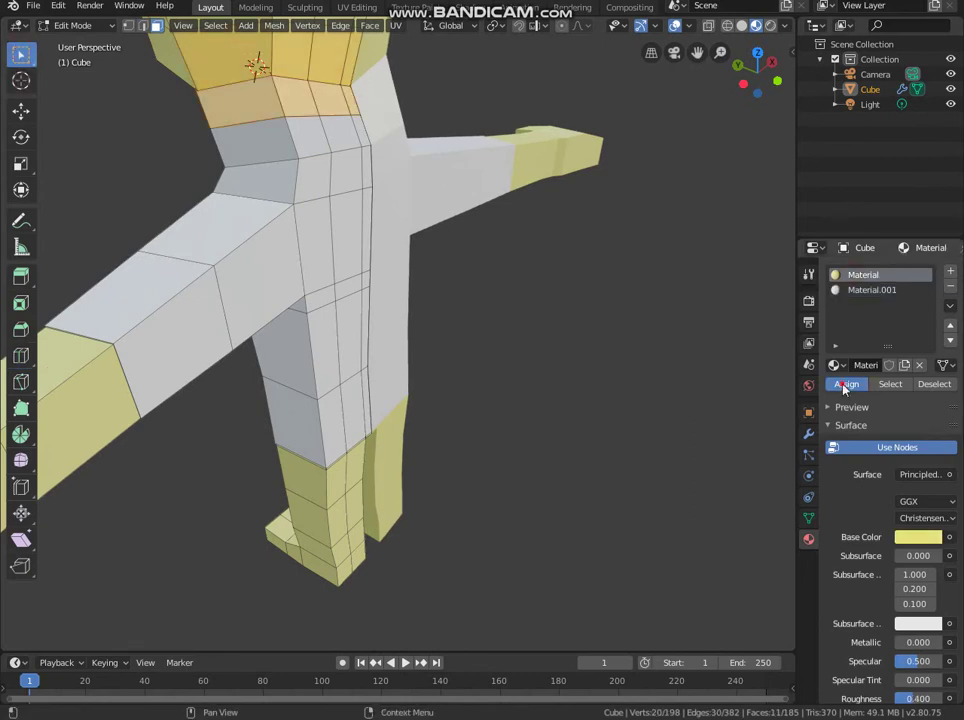
pyautogui.moveTo(560, 320)
pyautogui.mouseDown(button='middle')
pyautogui.moveTo(449, 279)
pyautogui.moveTo(407, 88)
pyautogui.mouseUp(button='middle')
pyautogui.moveTo(455, 110); pyautogui.dragTo(462, 116)
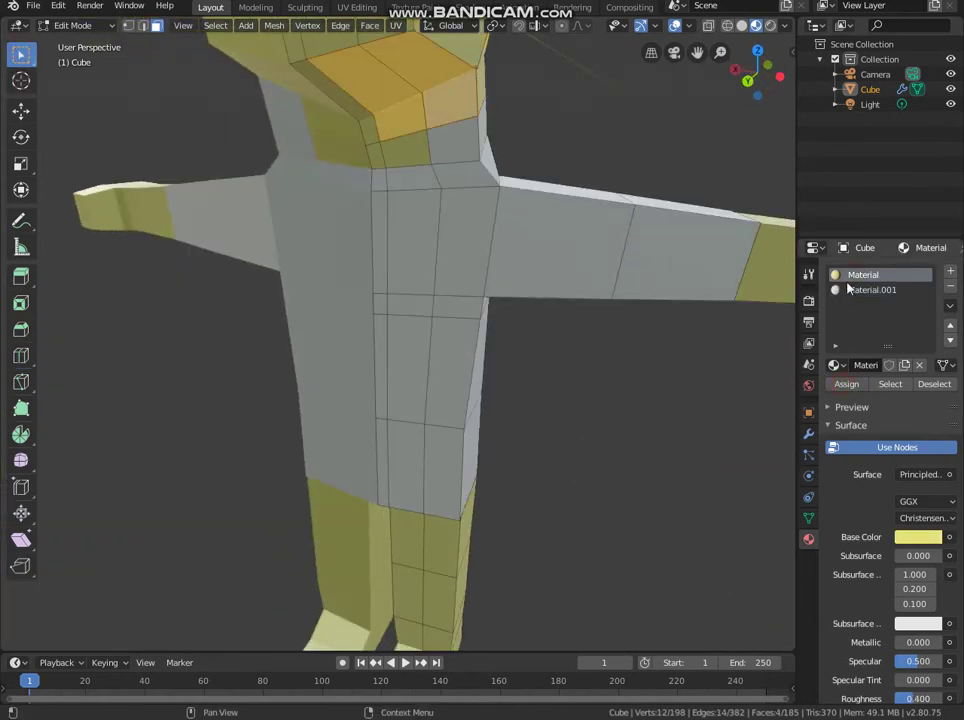
pyautogui.click(843, 274)
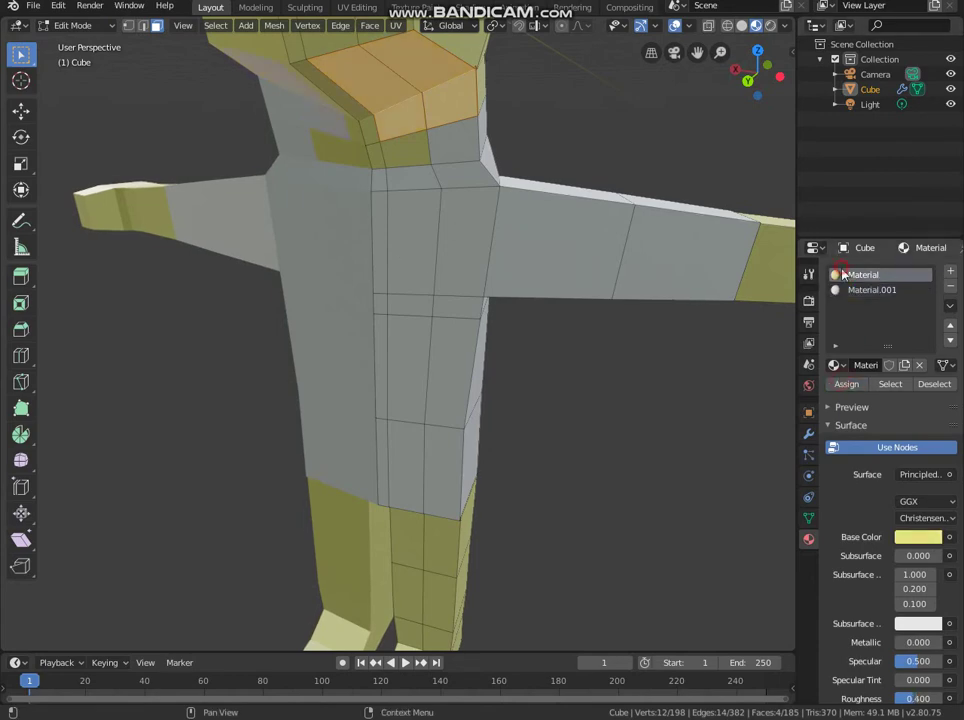
pyautogui.click(846, 384)
pyautogui.moveTo(402, 241); pyautogui.dragTo(301, 146, button='middle')
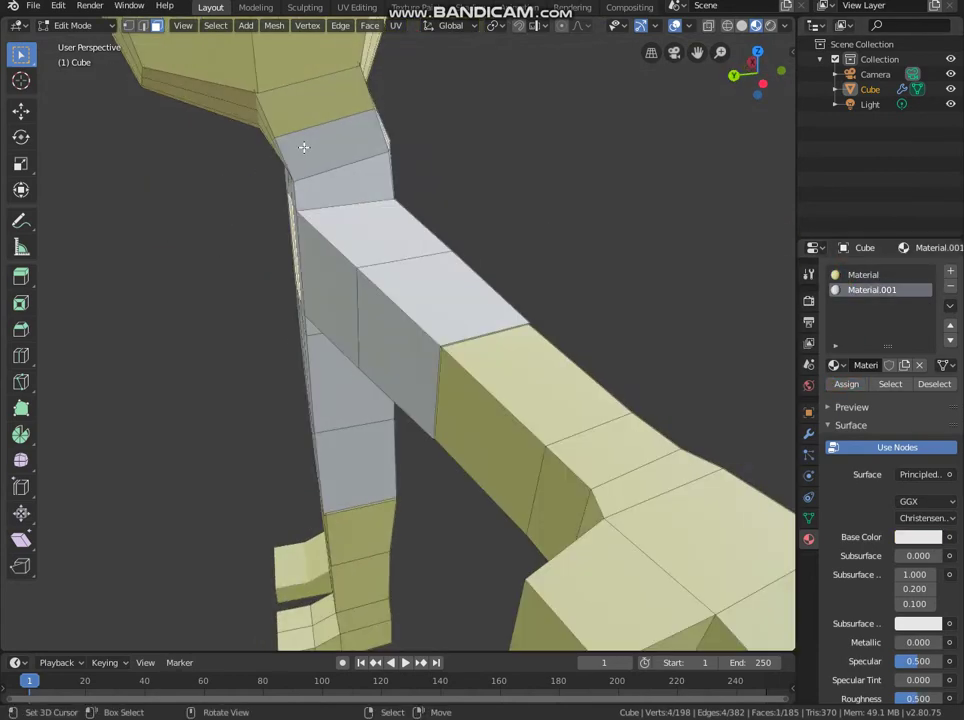
pyautogui.click(305, 148)
# Step: Enlarge the selected shoulder face into a bigger block
pyautogui.moveTo(398, 176)
pyautogui.mouseDown(button='middle')
pyautogui.moveTo(404, 187)
pyautogui.moveTo(534, 185)
pyautogui.moveTo(323, 229)
pyautogui.moveTo(480, 192)
pyautogui.moveTo(340, 207)
pyautogui.moveTo(411, 196)
pyautogui.moveTo(397, 173)
pyautogui.mouseUp(button='middle')
pyautogui.hotkey('shift', 'space')
pyautogui.press('s')
pyautogui.moveTo(324, 257); pyautogui.dragTo(320, 258)
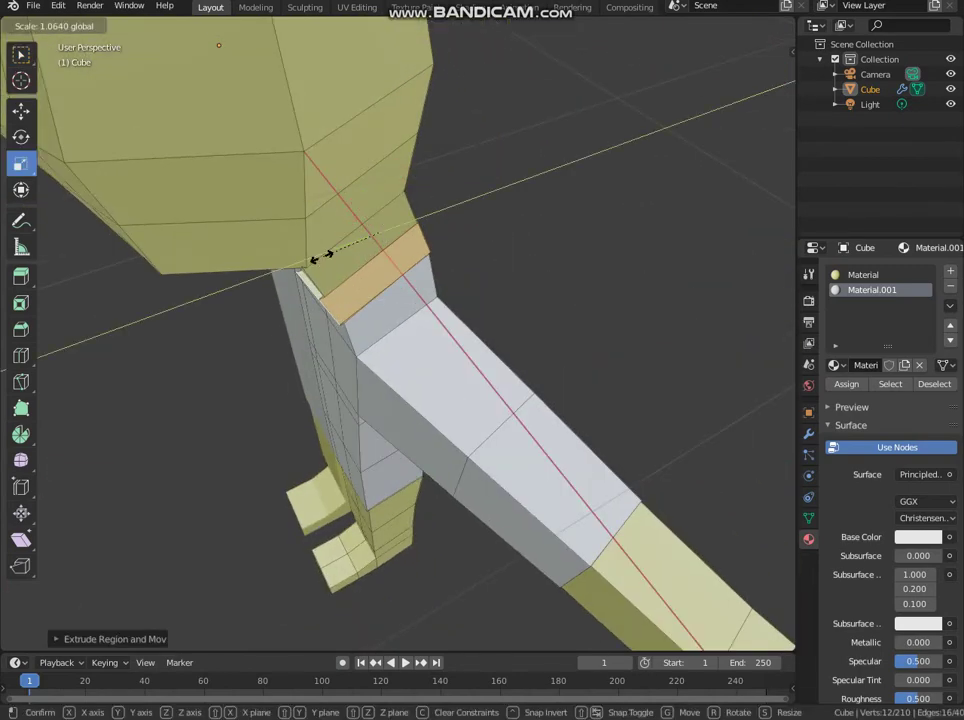
pyautogui.moveTo(378, 232); pyautogui.dragTo(393, 180, button='middle')
pyautogui.press('s')
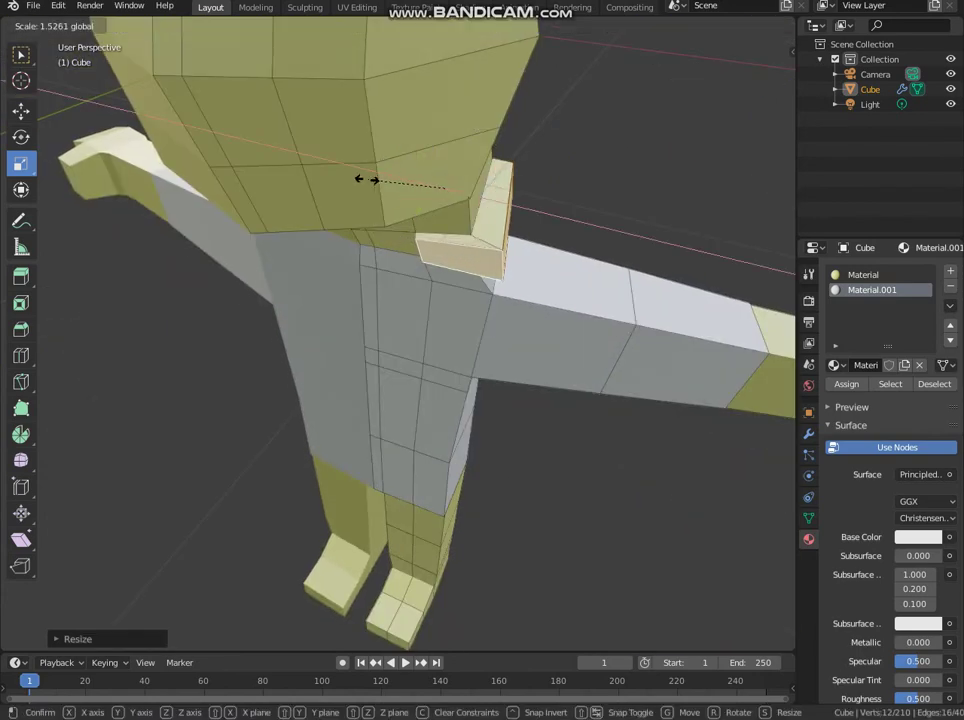
pyautogui.click(363, 179)
pyautogui.moveTo(396, 189); pyautogui.dragTo(281, 129, button='middle')
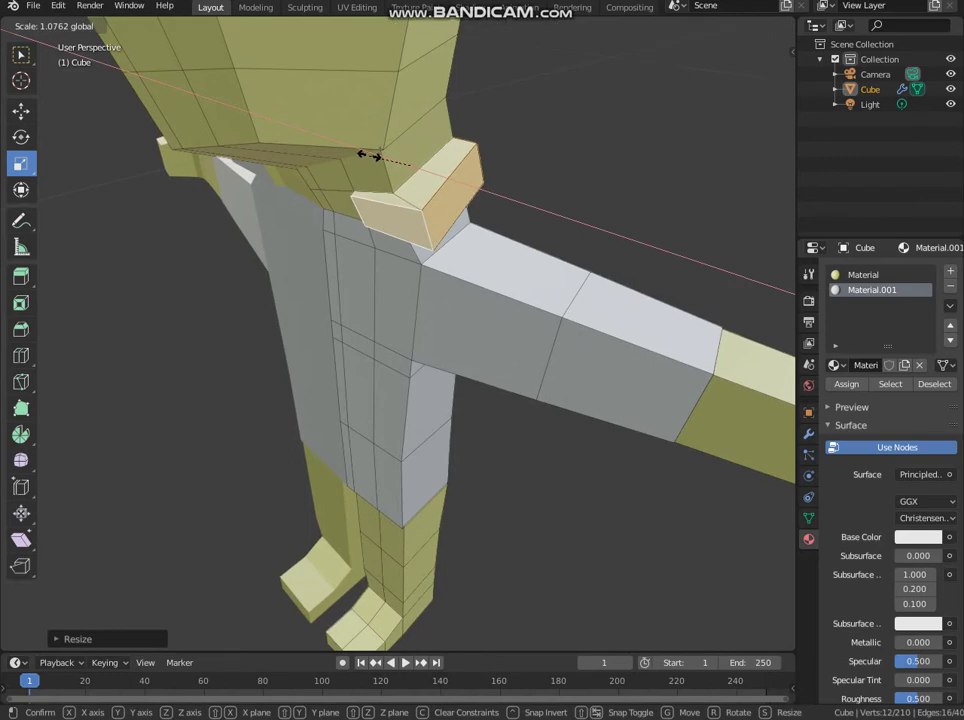
pyautogui.click(375, 156)
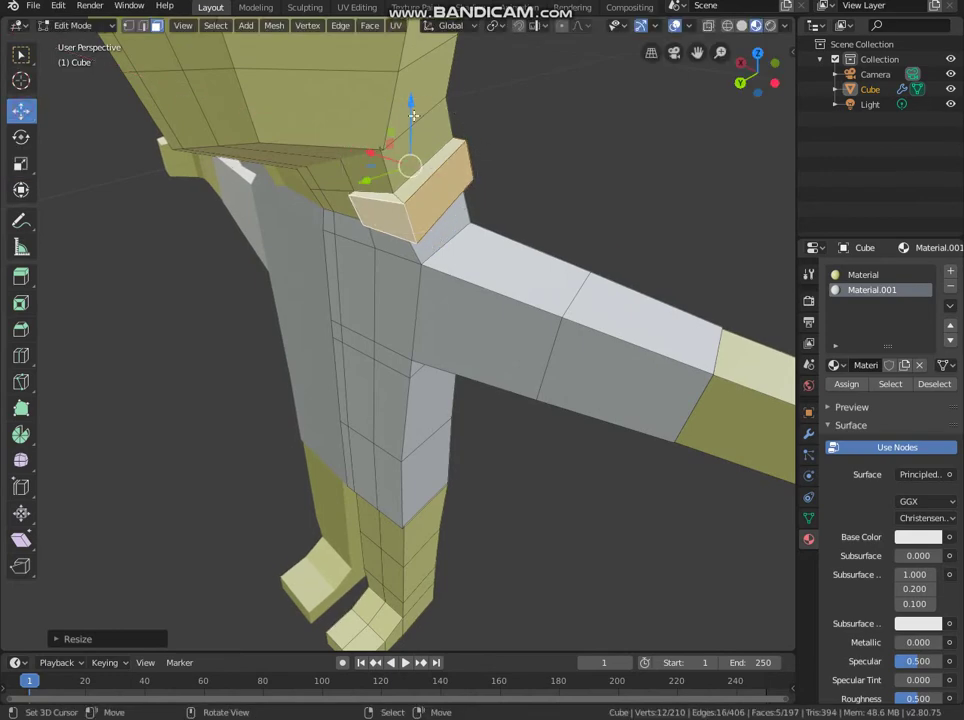
# Step: Lower, enlarge and shift the shoulder faces along Y to shape the flap
pyautogui.moveTo(413, 116)
pyautogui.mouseDown()
pyautogui.moveTo(413, 133)
pyautogui.moveTo(406, 126)
pyautogui.mouseUp()
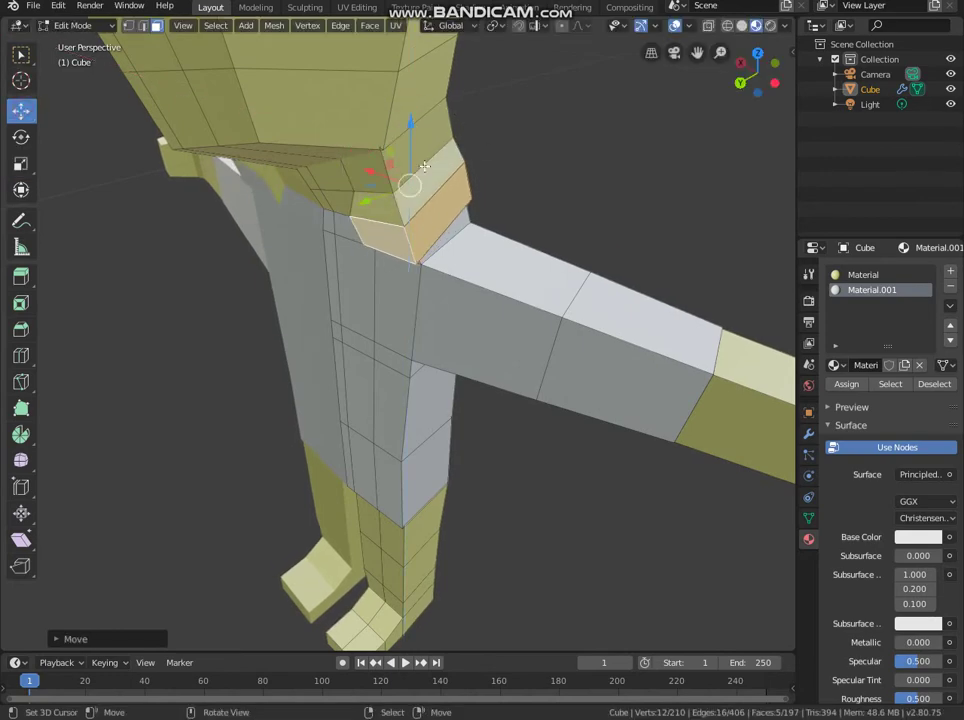
pyautogui.moveTo(406, 130)
pyautogui.mouseDown(button='middle')
pyautogui.moveTo(529, 220)
pyautogui.moveTo(36, 62)
pyautogui.mouseUp(button='middle')
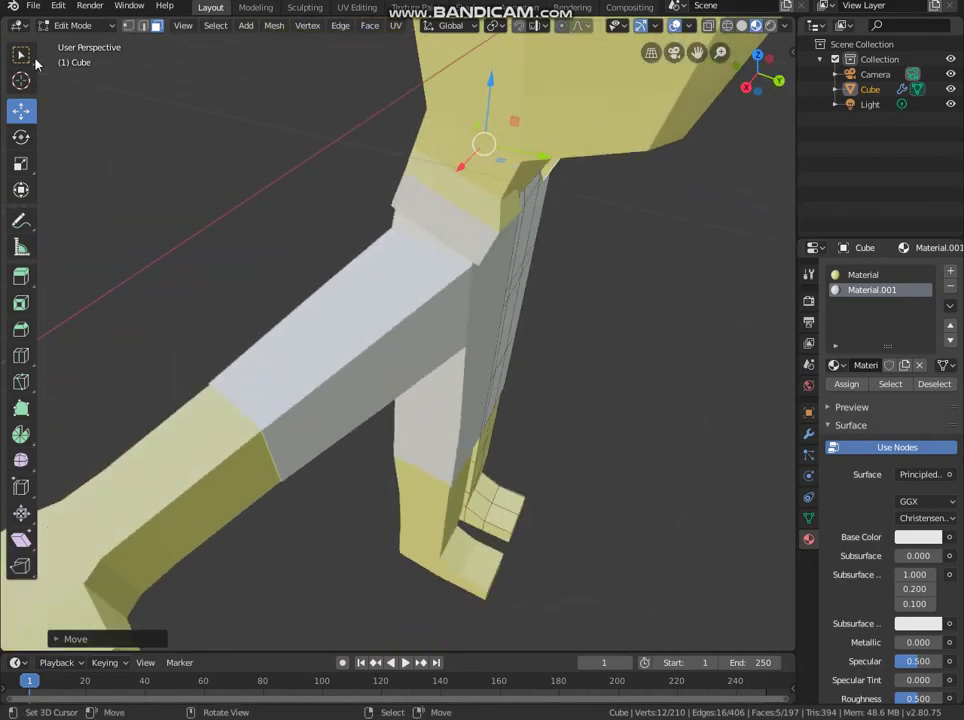
pyautogui.click(21, 163)
pyautogui.moveTo(200, 200); pyautogui.dragTo(437, 150, button='middle')
pyautogui.moveTo(437, 150); pyautogui.dragTo(414, 152)
pyautogui.moveTo(414, 152)
pyautogui.mouseDown(button='middle')
pyautogui.moveTo(355, 118)
pyautogui.moveTo(4, 84)
pyautogui.mouseUp(button='middle')
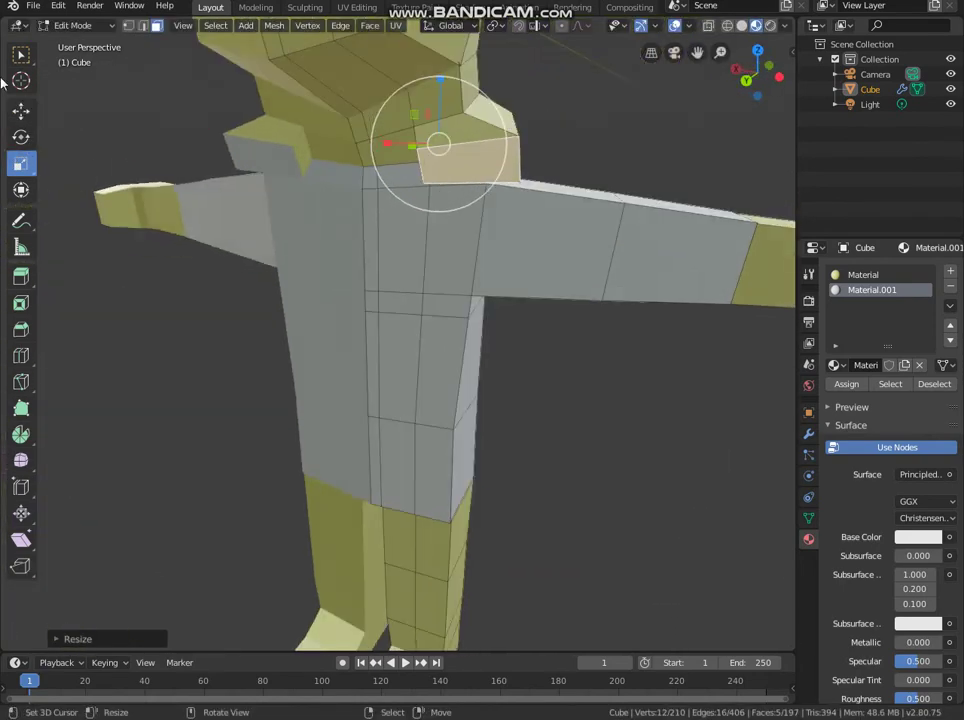
pyautogui.press('g')
pyautogui.click(441, 108)
pyautogui.moveTo(441, 108); pyautogui.dragTo(368, 176, button='middle')
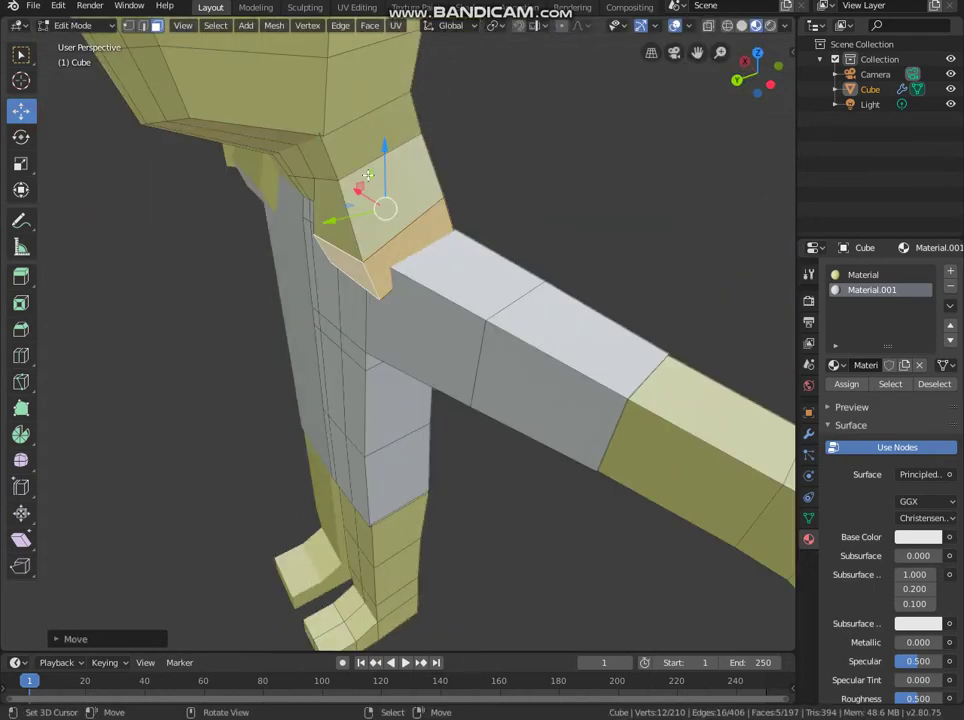
pyautogui.moveTo(326, 227); pyautogui.dragTo(344, 230)
pyautogui.moveTo(344, 230)
pyautogui.mouseDown(button='middle')
pyautogui.moveTo(300, 224)
pyautogui.moveTo(376, 202)
pyautogui.mouseUp(button='middle')
pyautogui.moveTo(362, 155)
pyautogui.mouseDown(button='middle')
pyautogui.moveTo(437, 153)
pyautogui.moveTo(408, 161)
pyautogui.mouseUp(button='middle')
# Step: Move a single shoulder face along the X axis and then vertically
pyautogui.click(443, 151)
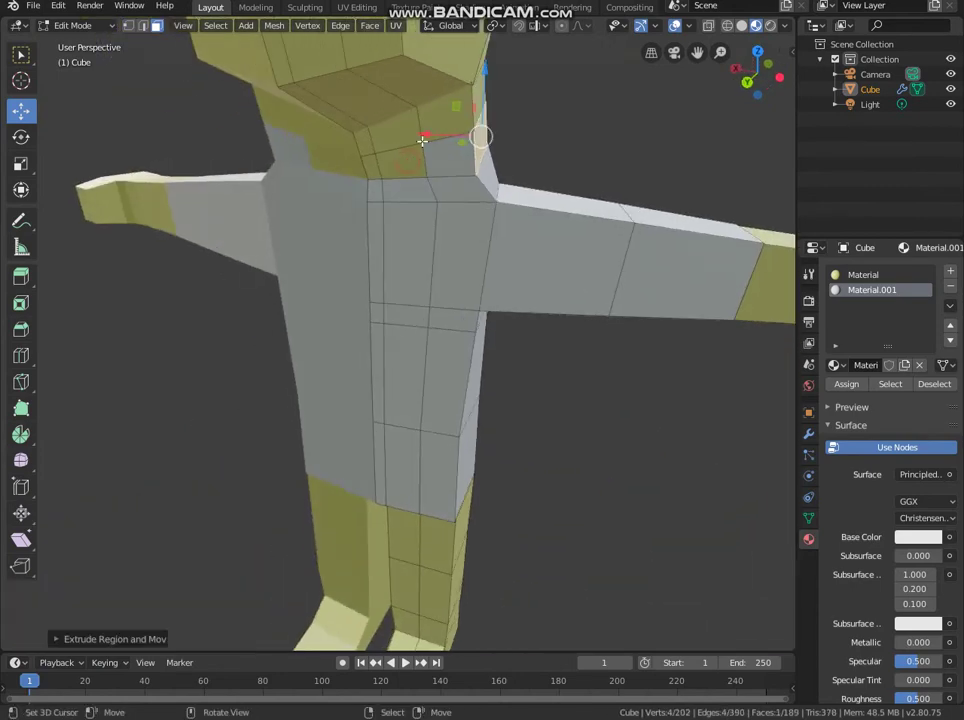
pyautogui.press('g')
pyautogui.press('x')
pyautogui.click(549, 80)
pyautogui.press('g')
pyautogui.press('z')
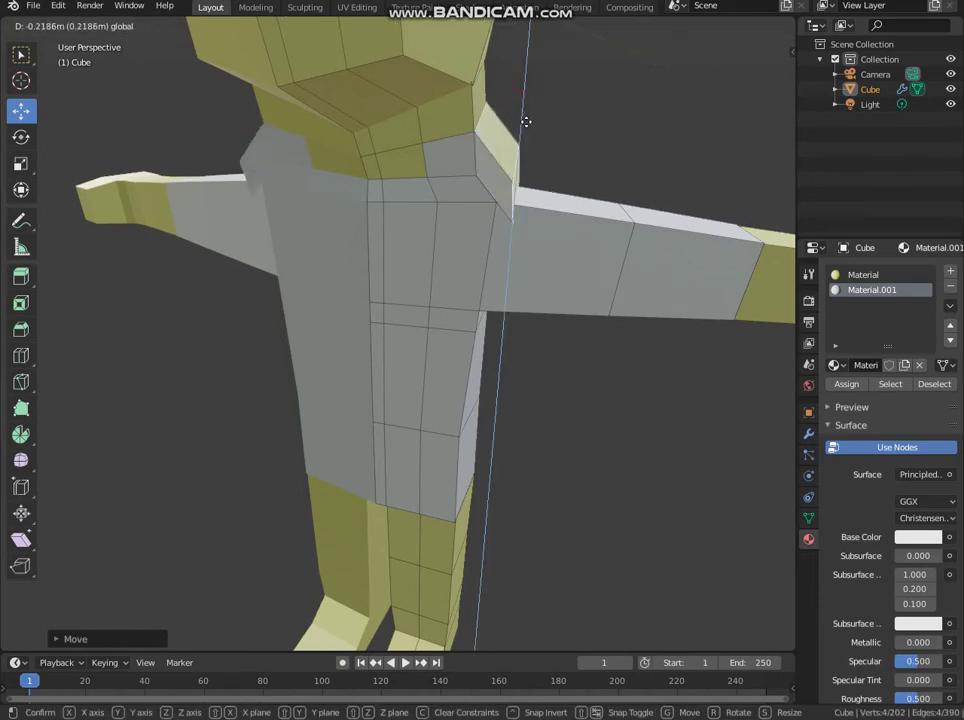
pyautogui.click(525, 121)
# Step: Shrink that shoulder face slightly and lower it vertically
pyautogui.moveTo(517, 129)
pyautogui.mouseDown(button='middle')
pyautogui.moveTo(440, 150)
pyautogui.moveTo(4, 172)
pyautogui.mouseUp(button='middle')
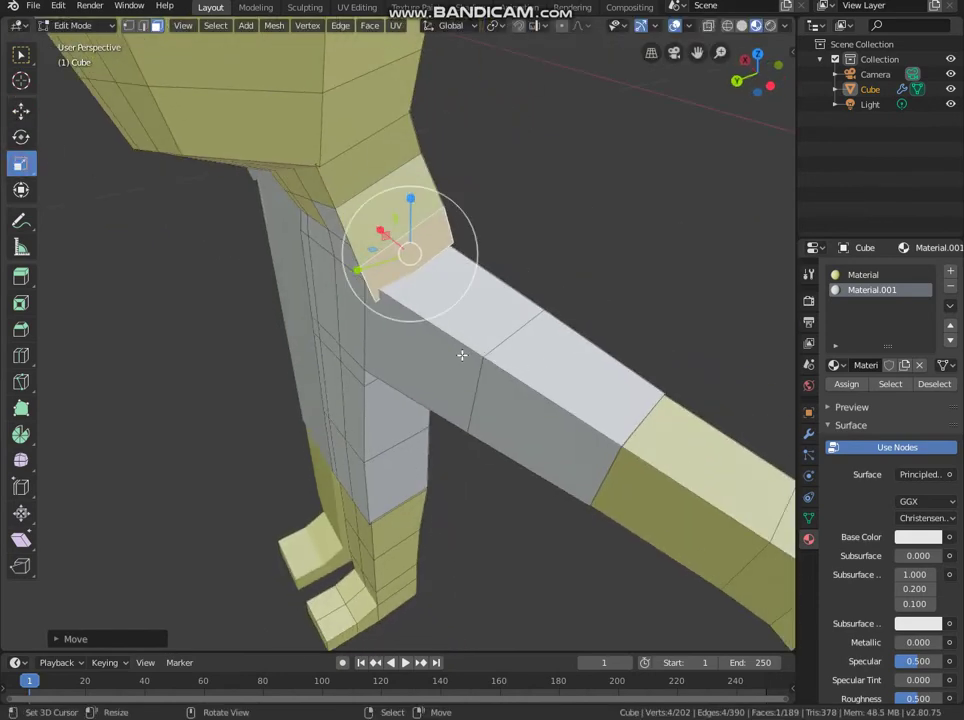
pyautogui.press('s')
pyautogui.click(377, 312)
pyautogui.moveTo(377, 312)
pyautogui.mouseDown(button='middle')
pyautogui.moveTo(357, 312)
pyautogui.moveTo(360, 276)
pyautogui.mouseUp(button='middle')
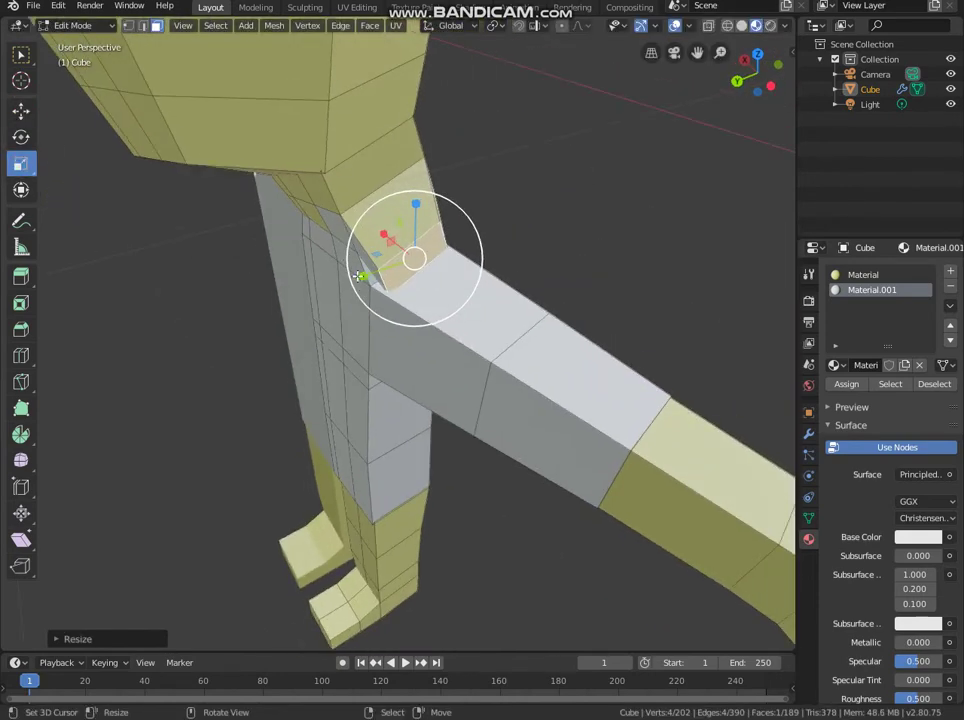
pyautogui.press('s')
pyautogui.press('Escape')
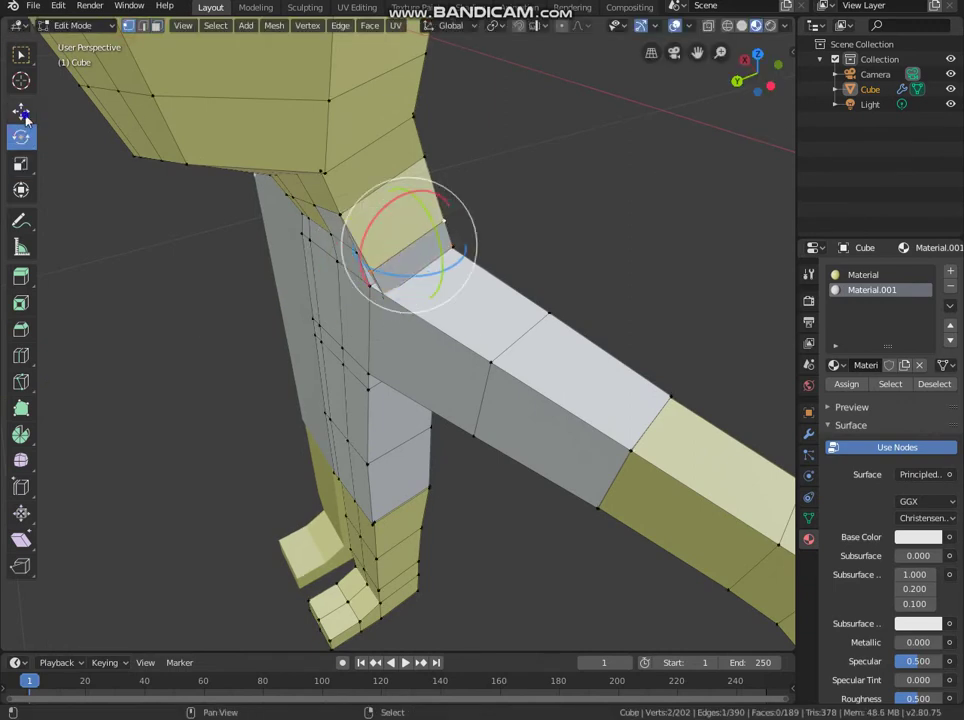
pyautogui.hotkey('shift', 'space')
pyautogui.press('g')
pyautogui.moveTo(408, 185); pyautogui.dragTo(412, 207)
# Step: Orbit and zoom around the character to review the shoulder flaps from several sides
pyautogui.moveTo(271, 322); pyautogui.dragTo(438, 258, button='middle')
pyautogui.click(86, 28)
pyautogui.scroll(1, 544, 188)
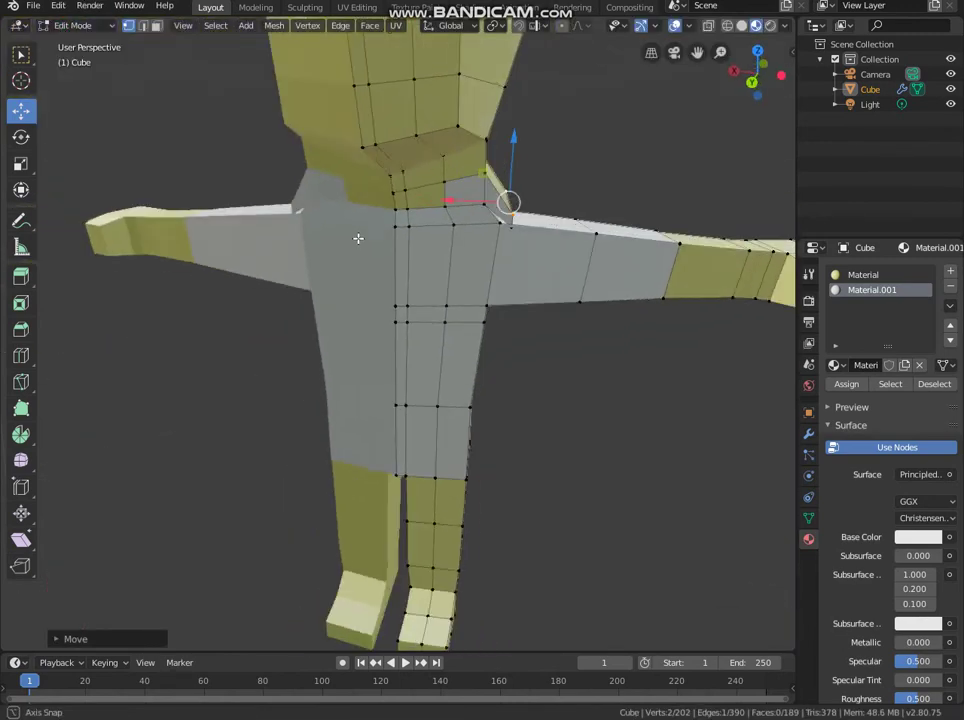
pyautogui.scroll(1, 544, 188)
pyautogui.moveTo(548, 190)
pyautogui.mouseDown(button='middle')
pyautogui.moveTo(244, 209)
pyautogui.moveTo(581, 170)
pyautogui.mouseUp(button='middle')
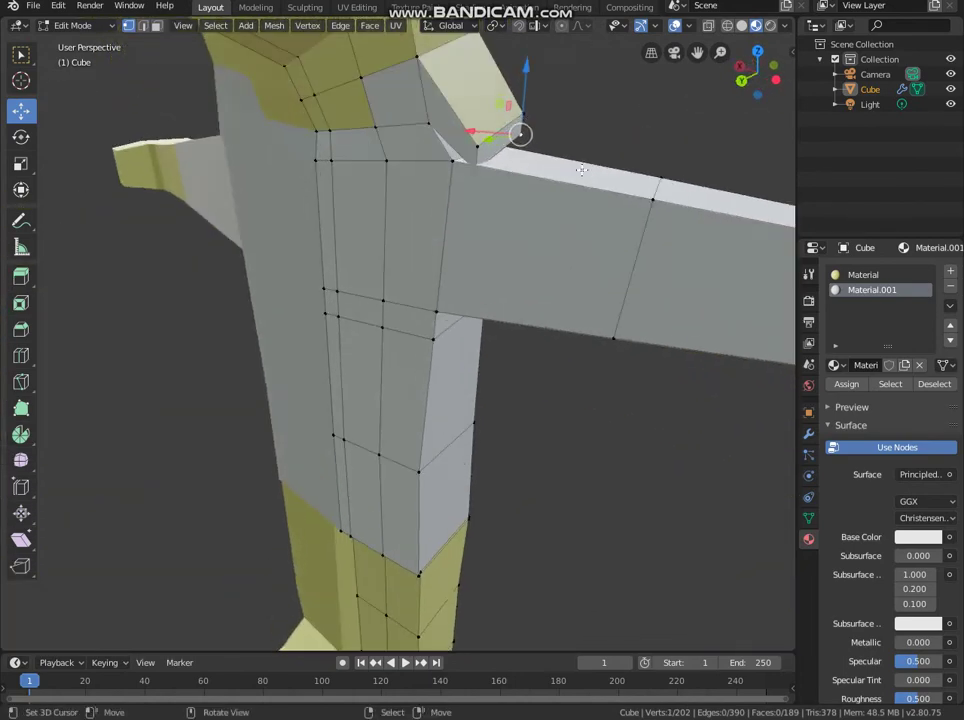
pyautogui.moveTo(477, 167)
pyautogui.mouseDown(button='middle')
pyautogui.moveTo(477, 221)
pyautogui.moveTo(482, 125)
pyautogui.moveTo(710, 307)
pyautogui.mouseUp(button='middle')
pyautogui.scroll(-4, 432, 194)
pyautogui.scroll(-2, 477, 167)
pyautogui.scroll(2, 477, 167)
pyautogui.scroll(-3, 710, 307)
pyautogui.moveTo(547, 340)
pyautogui.mouseDown(button='middle')
pyautogui.moveTo(536, 451)
pyautogui.moveTo(101, 17)
pyautogui.mouseUp(button='middle')
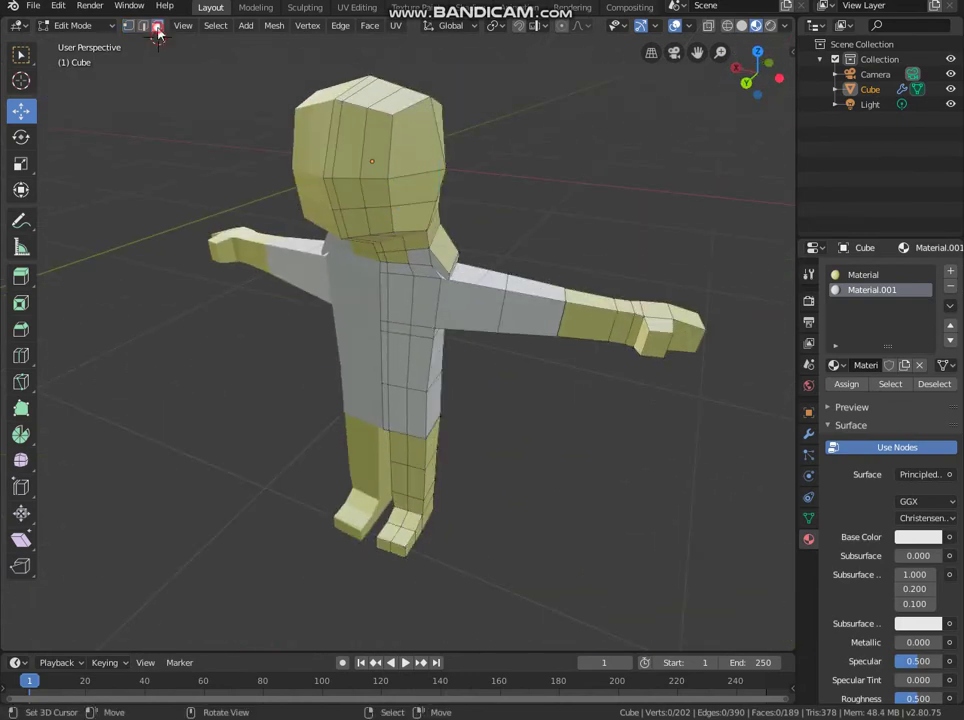
# Step: Select the two shoulder faces and inspect the character from three-quarter and front views
pyautogui.click(455, 262)
pyautogui.moveTo(455, 262); pyautogui.dragTo(378, 238, button='middle')
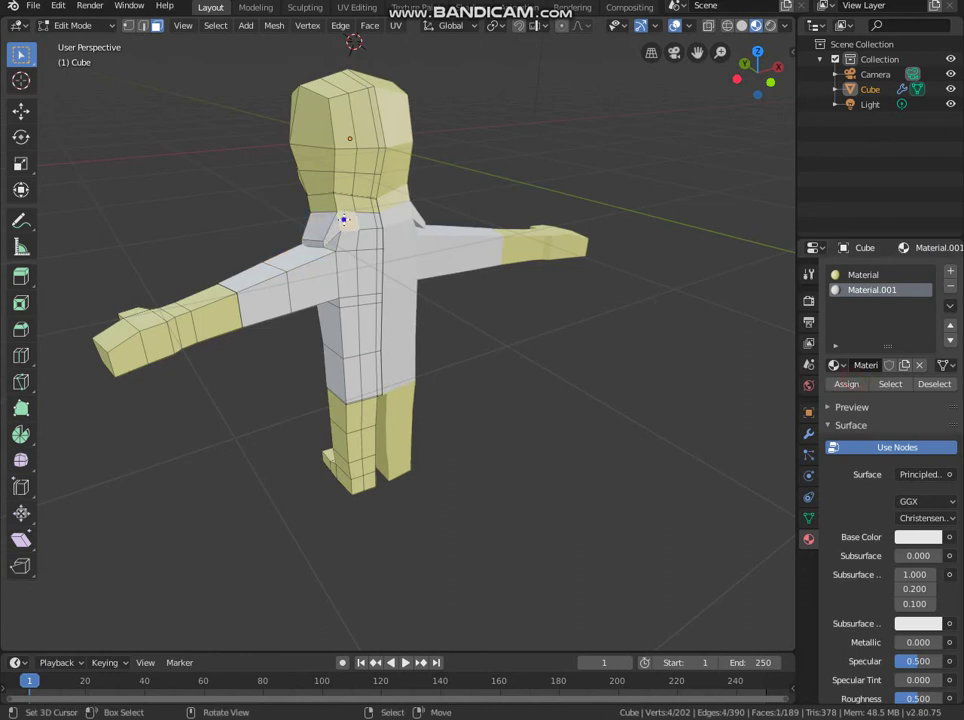
pyautogui.moveTo(334, 236); pyautogui.dragTo(355, 344, button='middle')
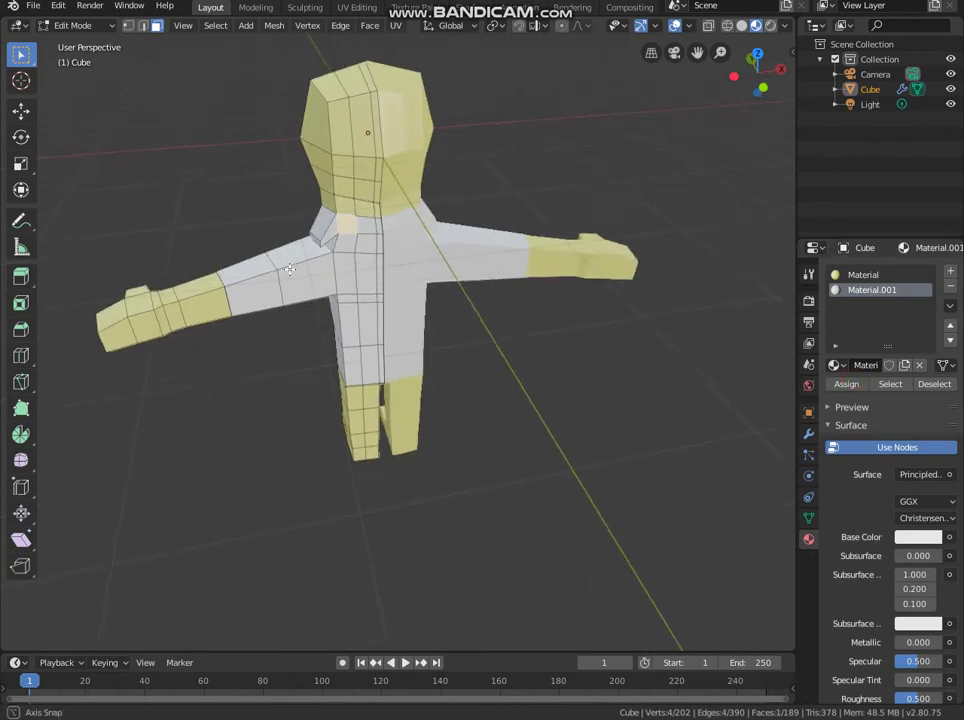
pyautogui.moveTo(484, 265)
pyautogui.mouseDown(button='middle')
pyautogui.moveTo(349, 107)
pyautogui.moveTo(401, 318)
pyautogui.moveTo(410, 321)
pyautogui.mouseUp(button='middle')
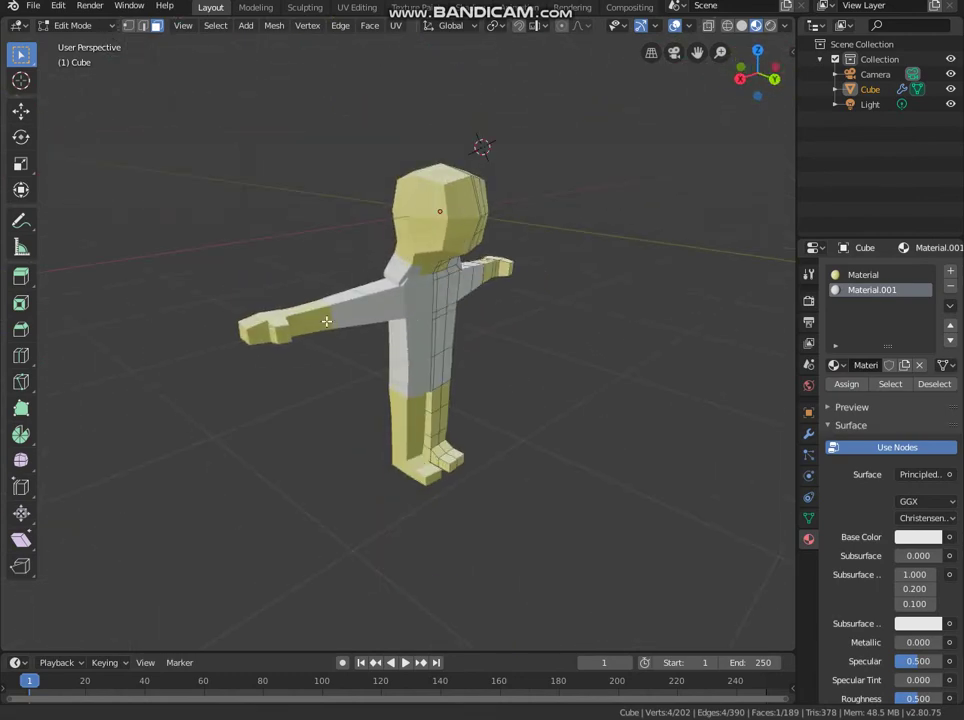
pyautogui.moveTo(326, 321)
pyautogui.mouseDown(button='middle')
pyautogui.moveTo(519, 353)
pyautogui.moveTo(468, 288)
pyautogui.mouseUp(button='middle')
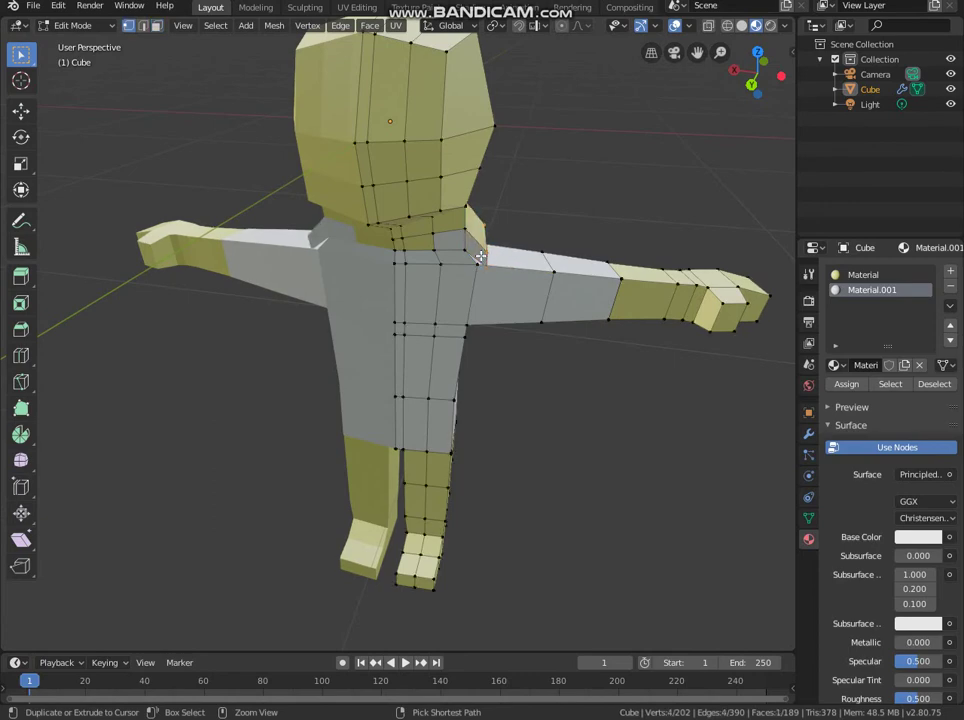
# Step: Widen the shoulder faces along X and reposition the raised shoulder flap
pyautogui.moveTo(479, 255); pyautogui.dragTo(361, 236, button='middle')
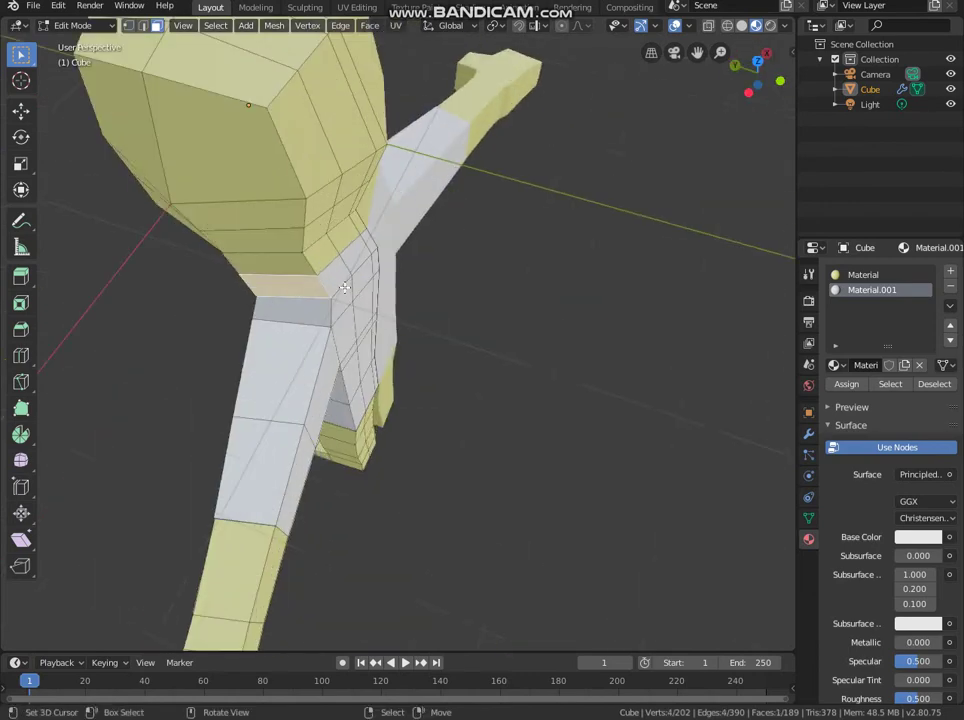
pyautogui.scroll(3, 443, 213)
pyautogui.click(19, 163)
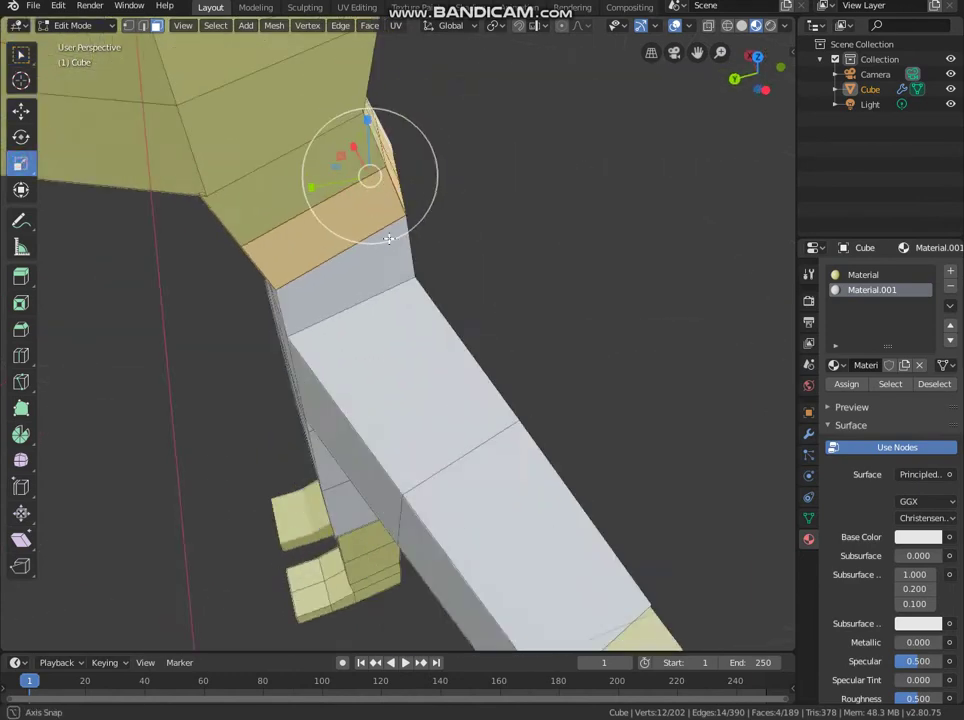
pyautogui.moveTo(367, 176); pyautogui.dragTo(396, 173, button='middle')
pyautogui.moveTo(389, 141)
pyautogui.mouseDown()
pyautogui.moveTo(376, 138)
pyautogui.moveTo(390, 152)
pyautogui.mouseUp()
pyautogui.moveTo(516, 174); pyautogui.dragTo(261, 221, button='middle')
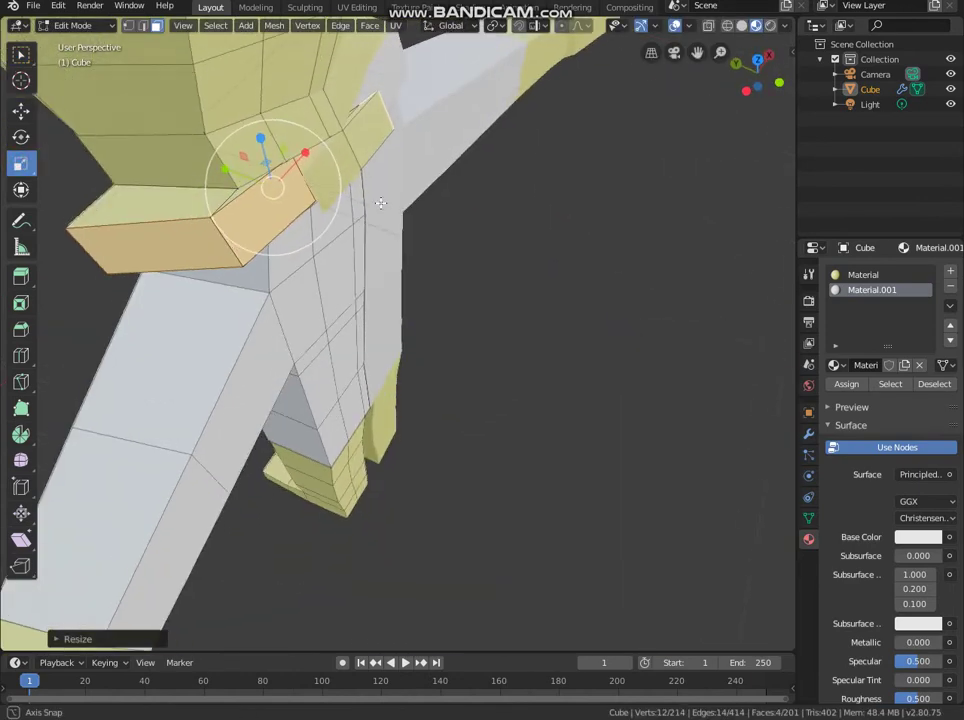
pyautogui.moveTo(238, 218)
pyautogui.mouseDown()
pyautogui.moveTo(219, 215)
pyautogui.moveTo(248, 214)
pyautogui.mouseUp()
pyautogui.press('Escape')
pyautogui.moveTo(248, 214); pyautogui.dragTo(367, 168, button='middle')
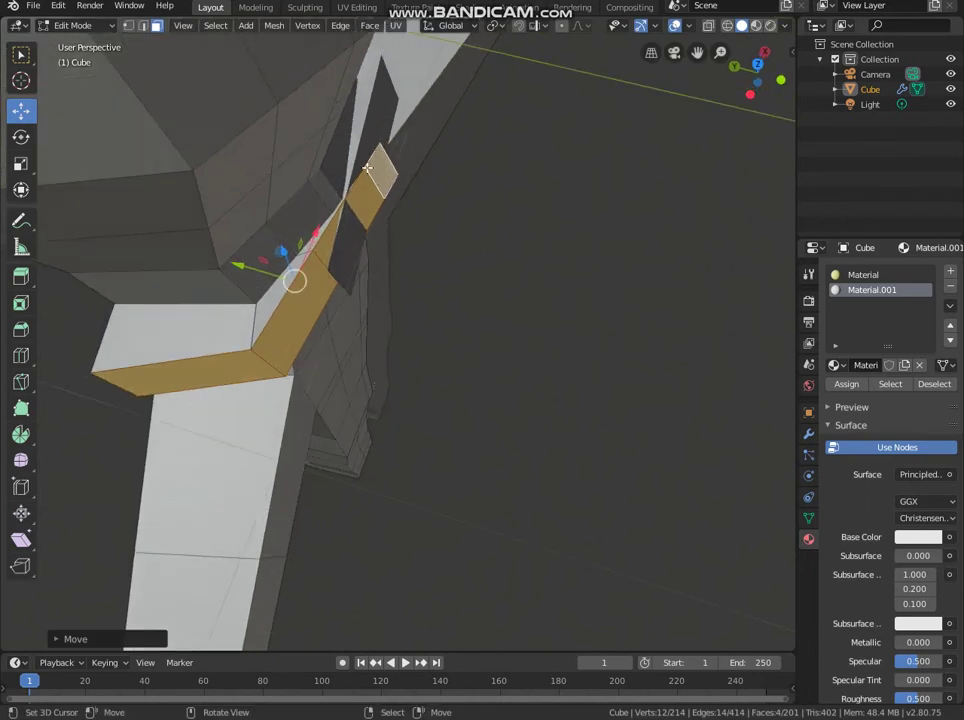
pyautogui.moveTo(315, 232)
pyautogui.mouseDown()
pyautogui.moveTo(268, 283)
pyautogui.moveTo(284, 276)
pyautogui.mouseUp()
pyautogui.moveTo(284, 276); pyautogui.dragTo(280, 232, button='middle')
pyautogui.moveTo(280, 232); pyautogui.dragTo(280, 234)
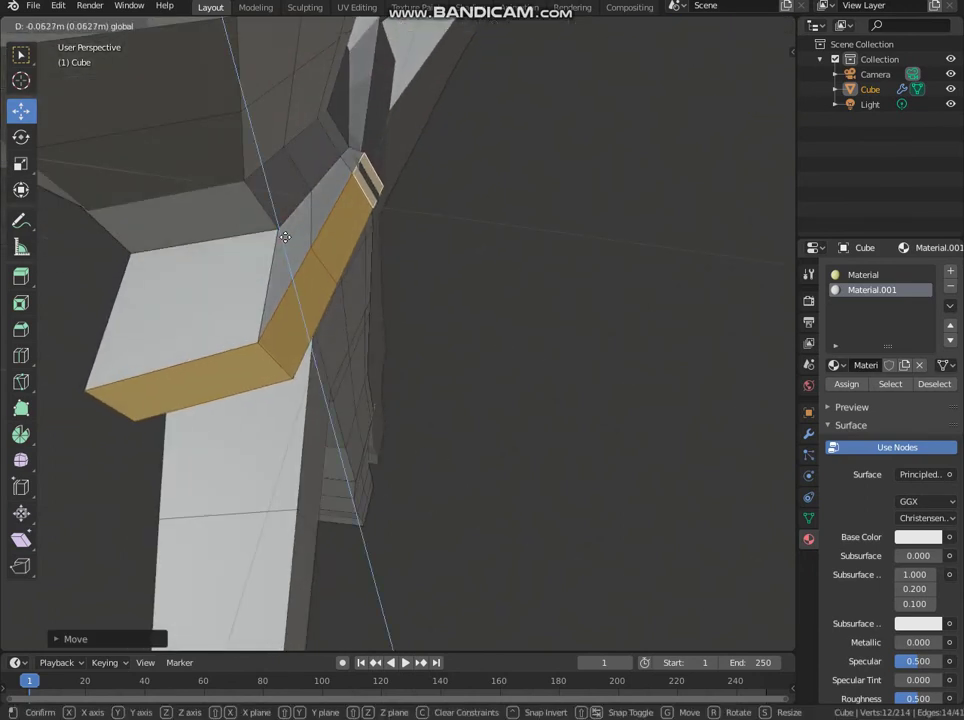
# Step: Show material colours and nudge the shoulder flap outward along X and up along Z
pyautogui.moveTo(280, 364); pyautogui.dragTo(769, 70, button='middle')
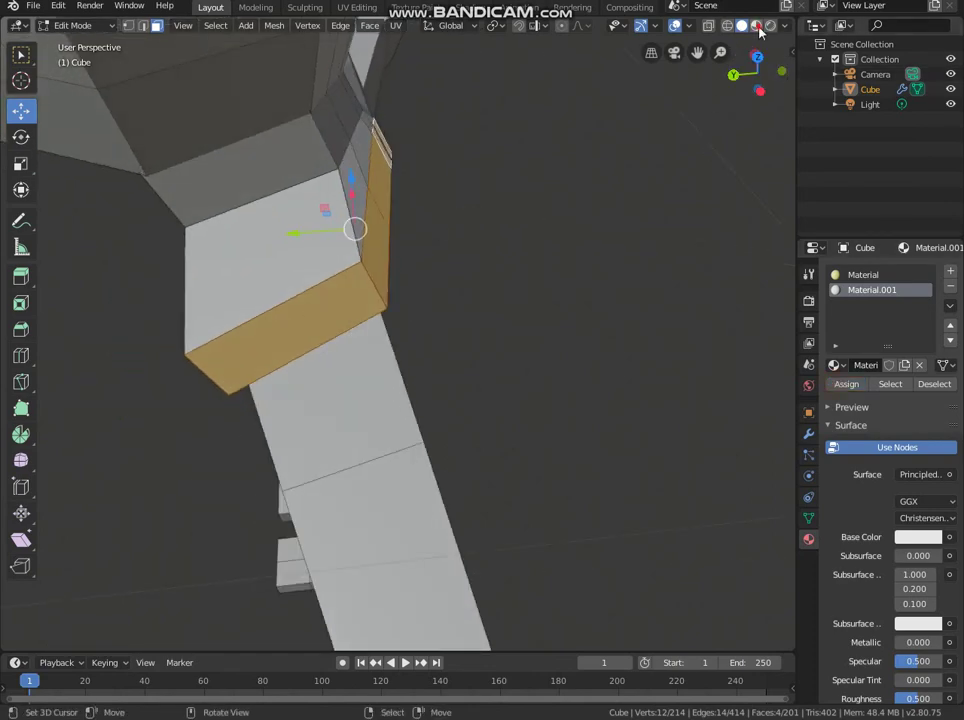
pyautogui.click(757, 26)
pyautogui.moveTo(500, 330); pyautogui.dragTo(400, 260, button='middle')
pyautogui.press('g')
pyautogui.press('x')
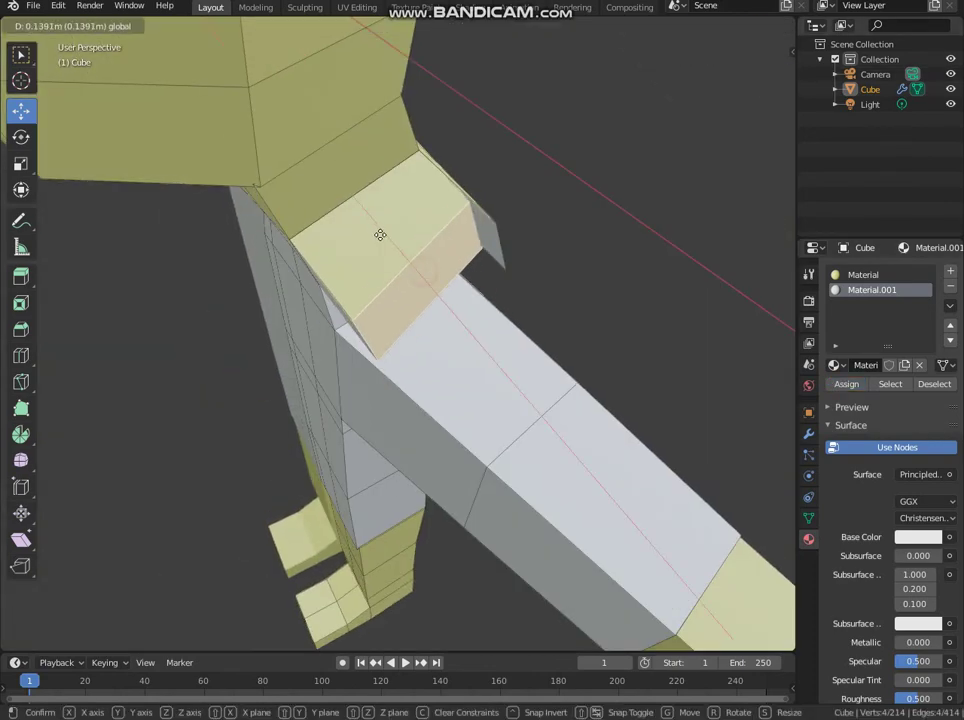
pyautogui.click(342, 216)
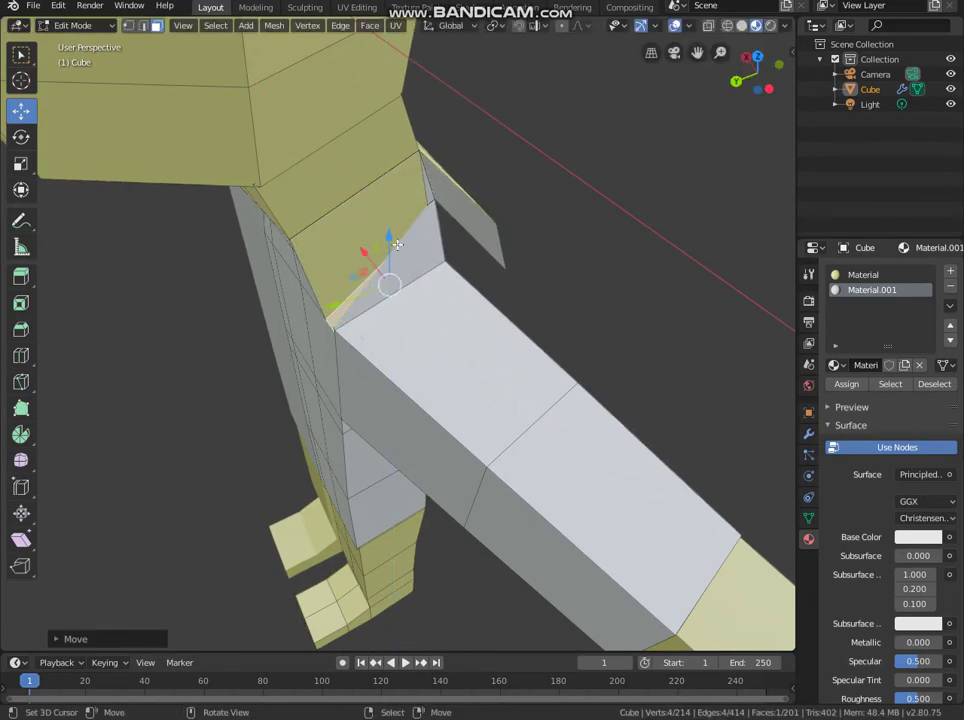
pyautogui.moveTo(390, 232); pyautogui.dragTo(436, 218, button='middle')
pyautogui.press('g')
pyautogui.click(500, 205)
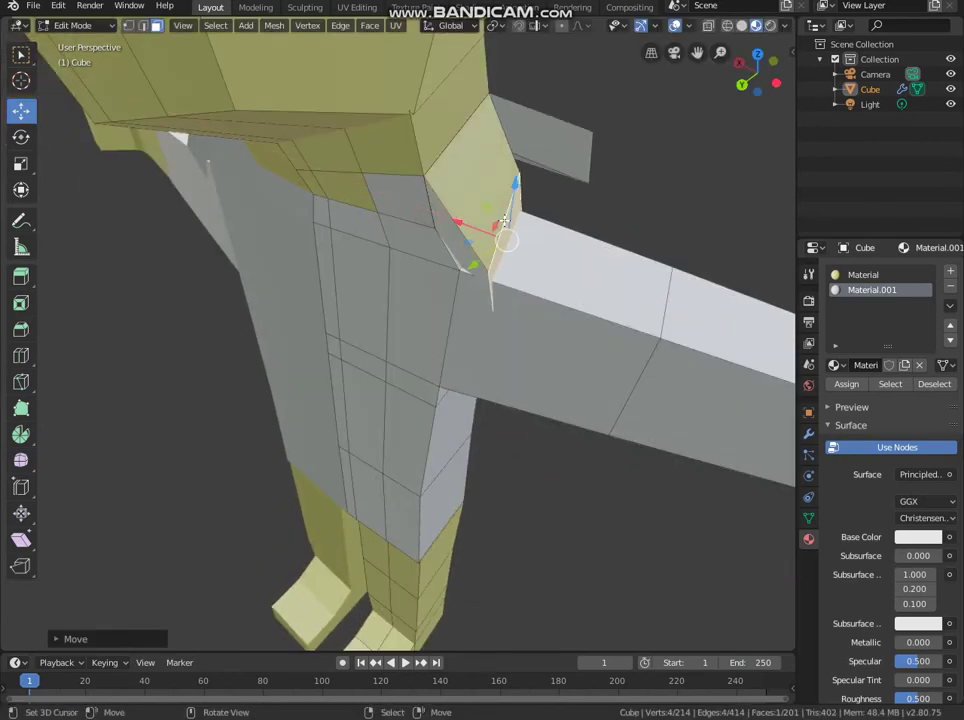
pyautogui.press('g')
pyautogui.press('z')
pyautogui.click(510, 175)
pyautogui.moveTo(458, 265)
pyautogui.mouseDown(button='middle')
pyautogui.moveTo(372, 301)
pyautogui.moveTo(240, 379)
pyautogui.mouseUp(button='middle')
# Step: Shift the flap's corner edge along X in vertex mode, then select the shirt's shoulder faces
pyautogui.click(127, 26)
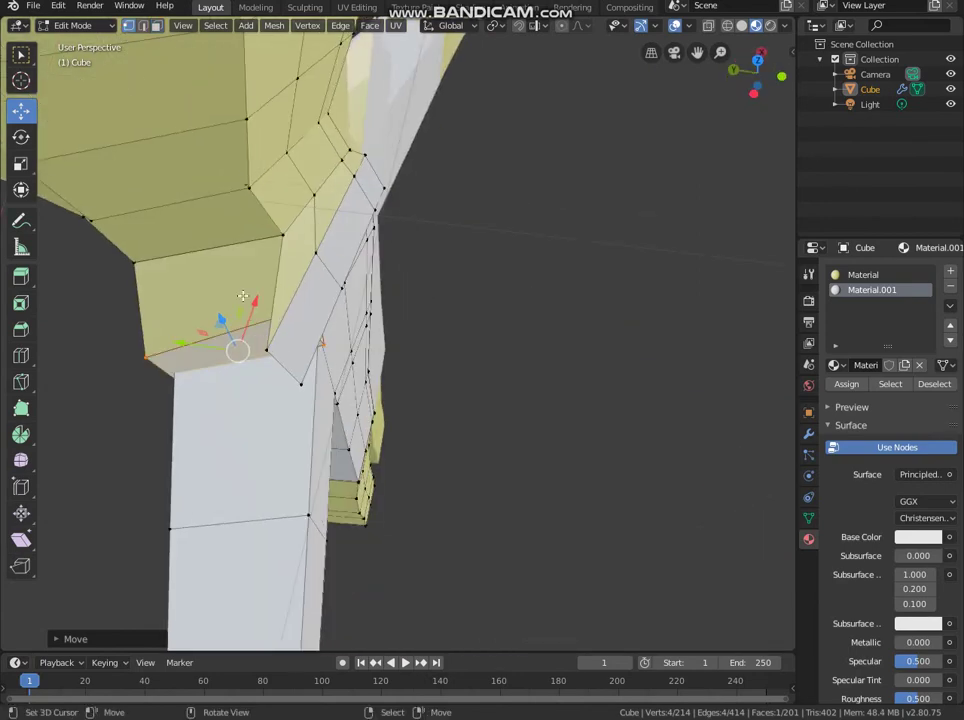
pyautogui.click(269, 357)
pyautogui.moveTo(307, 331); pyautogui.dragTo(338, 290)
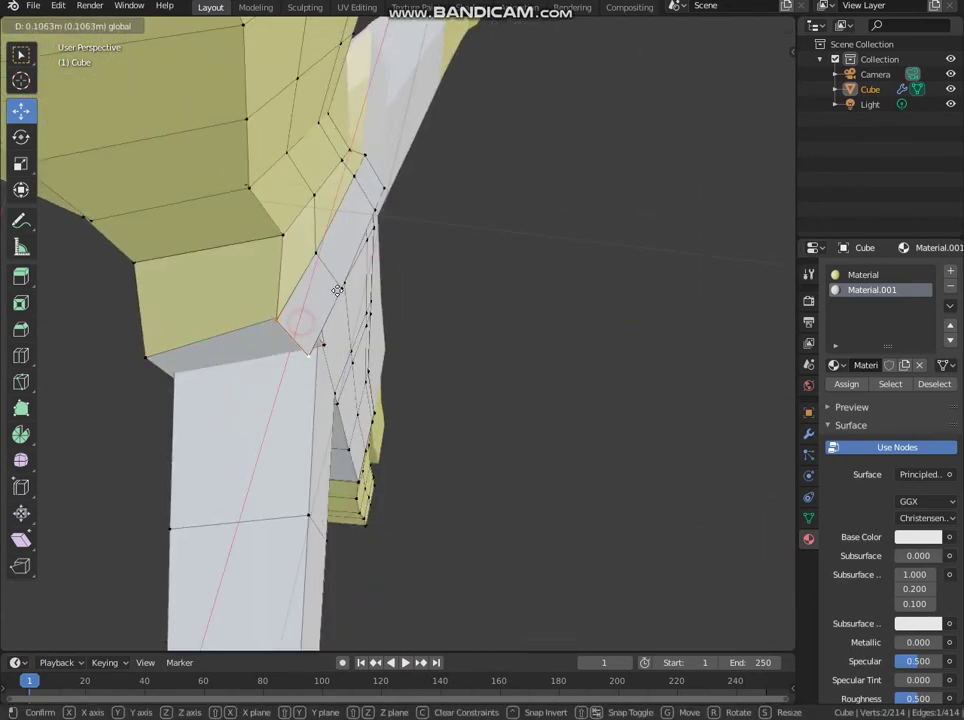
pyautogui.moveTo(388, 238); pyautogui.dragTo(388, 238)
pyautogui.moveTo(388, 238)
pyautogui.mouseDown(button='middle')
pyautogui.moveTo(393, 144)
pyautogui.moveTo(422, 261)
pyautogui.moveTo(368, 282)
pyautogui.moveTo(300, 200)
pyautogui.mouseUp(button='middle')
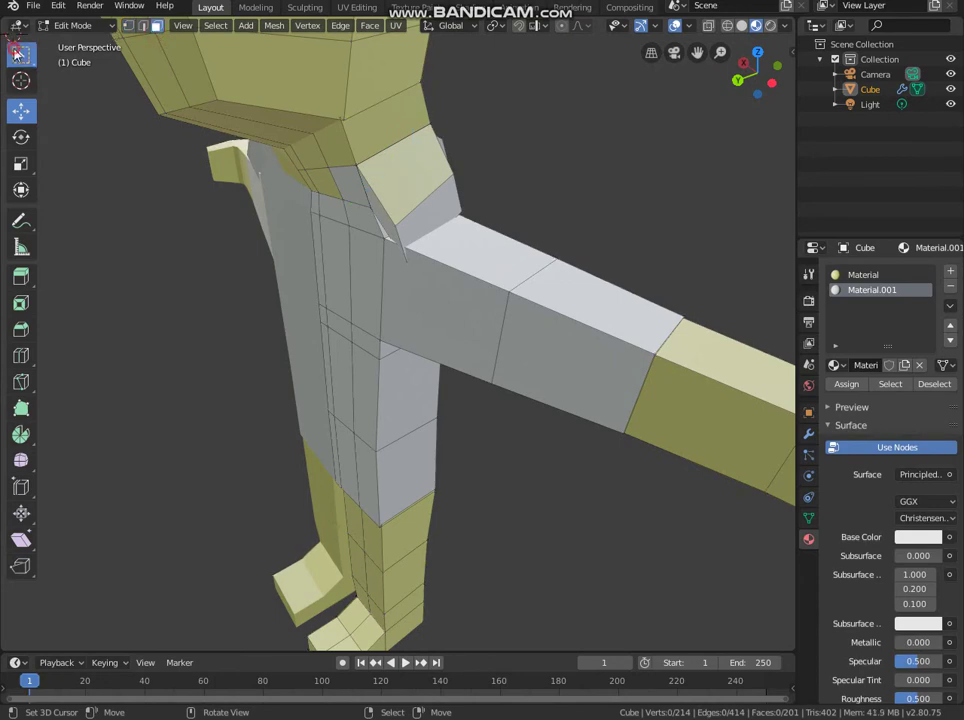
pyautogui.click(421, 189)
pyautogui.moveTo(421, 189); pyautogui.dragTo(433, 160, button='middle')
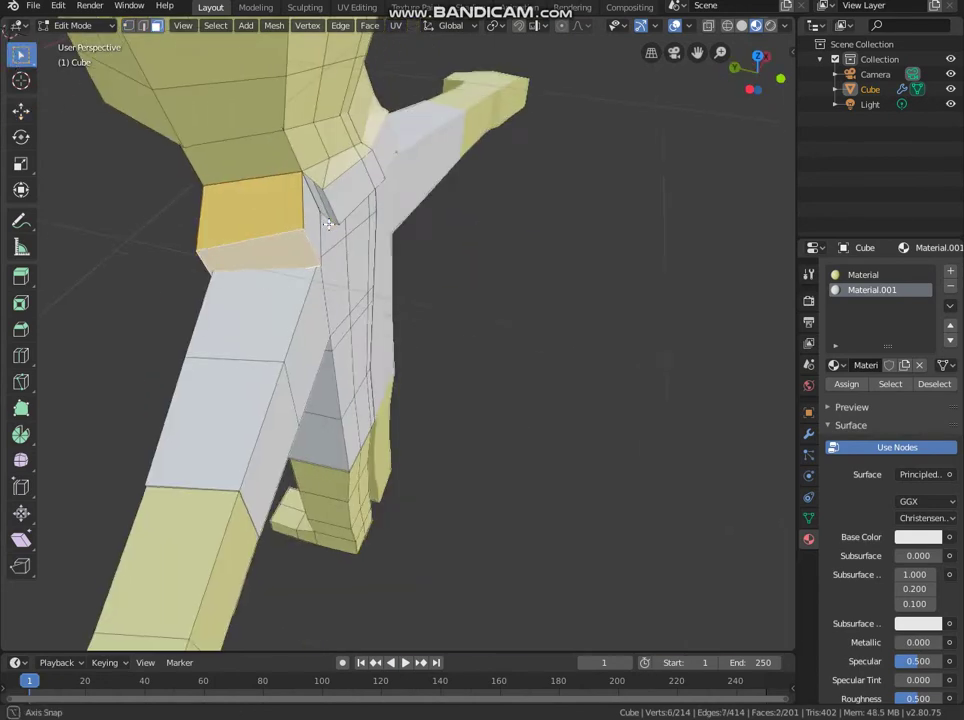
pyautogui.moveTo(322, 167); pyautogui.dragTo(340, 160, button='middle')
pyautogui.moveTo(340, 160); pyautogui.dragTo(386, 174)
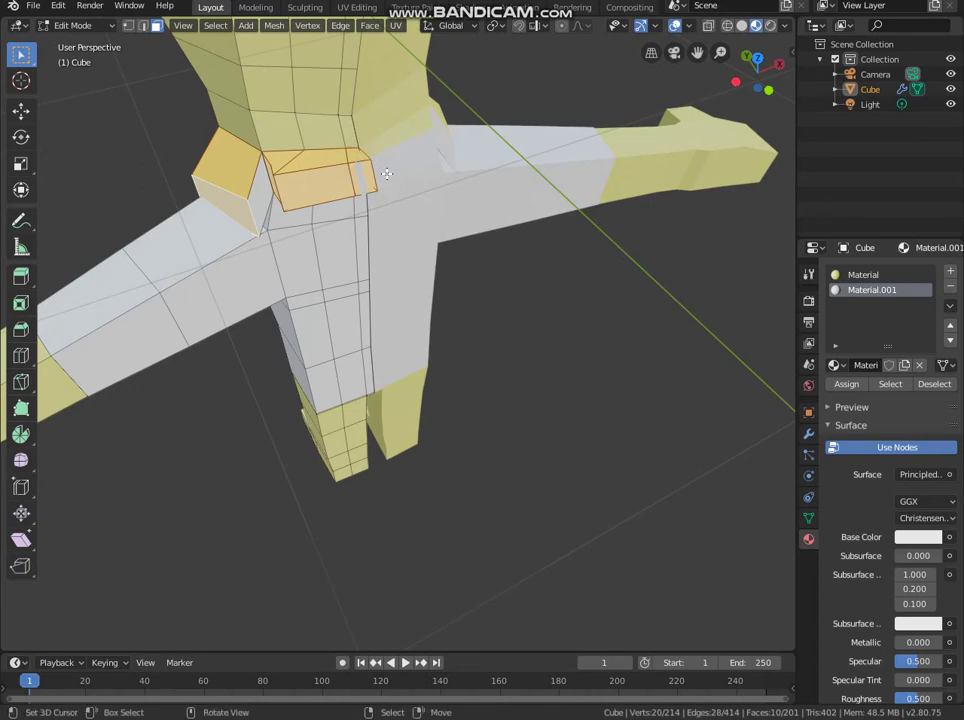
# Step: Review the whole figure in Object Mode, return to Edit Mode and pick the Loop Cut tool
pyautogui.press('Tab')
pyautogui.scroll(-3, 386, 174)
pyautogui.moveTo(386, 174)
pyautogui.mouseDown(button='middle')
pyautogui.moveTo(181, 278)
pyautogui.moveTo(305, 374)
pyautogui.moveTo(325, 578)
pyautogui.moveTo(344, 430)
pyautogui.moveTo(232, 297)
pyautogui.mouseUp(button='middle')
pyautogui.scroll(-2, 136, 316)
pyautogui.scroll(-2, 67, 340)
pyautogui.moveTo(67, 340)
pyautogui.mouseDown(button='middle')
pyautogui.moveTo(215, 443)
pyautogui.moveTo(336, 370)
pyautogui.mouseUp(button='middle')
pyautogui.scroll(5, 336, 370)
pyautogui.scroll(1, 336, 370)
pyautogui.click(65, 25)
pyautogui.click(90, 58)
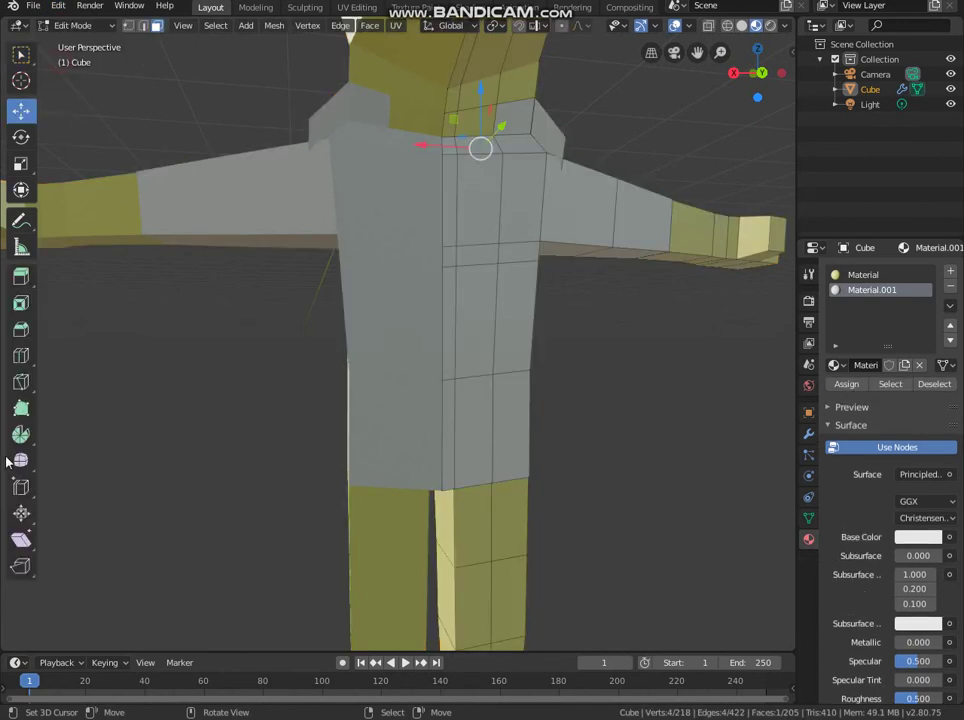
pyautogui.scroll(-2, 60, 420)
pyautogui.click(21, 355)
pyautogui.scroll(-3, 448, 490)
pyautogui.moveTo(448, 490)
pyautogui.mouseDown(button='middle')
pyautogui.moveTo(349, 417)
pyautogui.moveTo(459, 372)
pyautogui.mouseUp(button='middle')
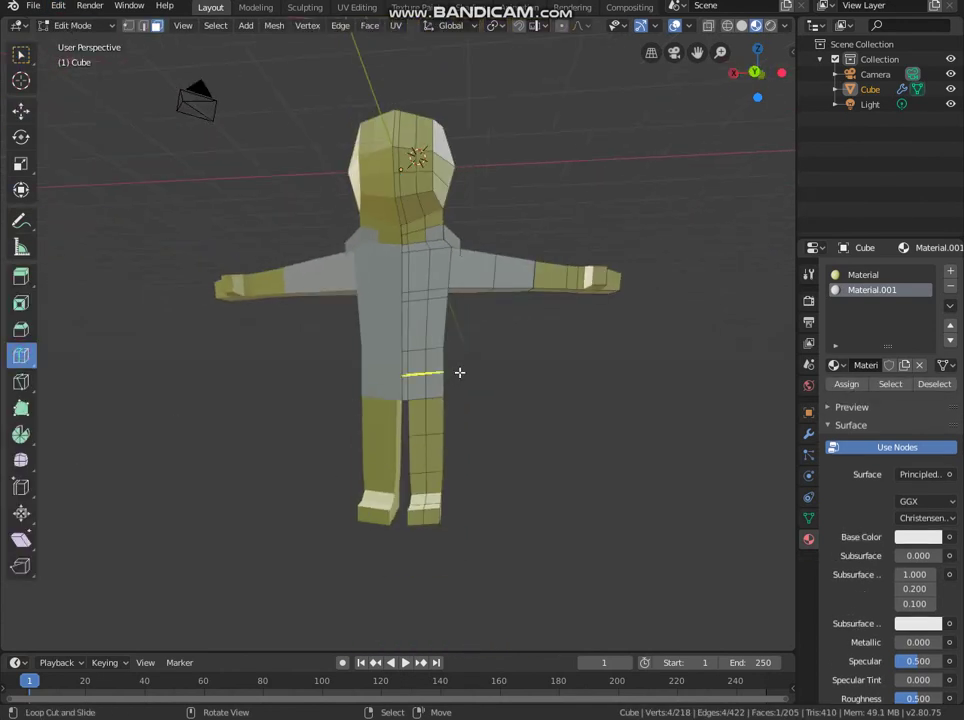
# Step: Cut and place a horizontal edge loop around the lower torso, then orbit to check the mesh
pyautogui.moveTo(459, 372); pyautogui.dragTo(451, 372)
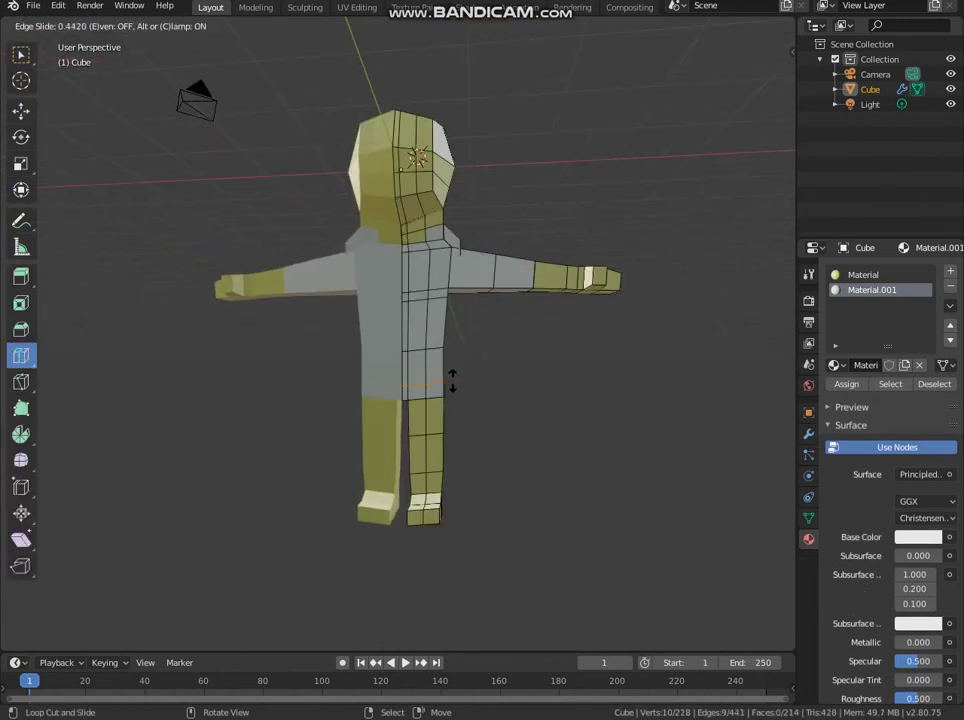
pyautogui.moveTo(452, 380); pyautogui.dragTo(452, 382)
pyautogui.moveTo(400, 404)
pyautogui.mouseDown(button='middle')
pyautogui.moveTo(322, 509)
pyautogui.moveTo(268, 517)
pyautogui.moveTo(737, 123)
pyautogui.mouseUp(button='middle')
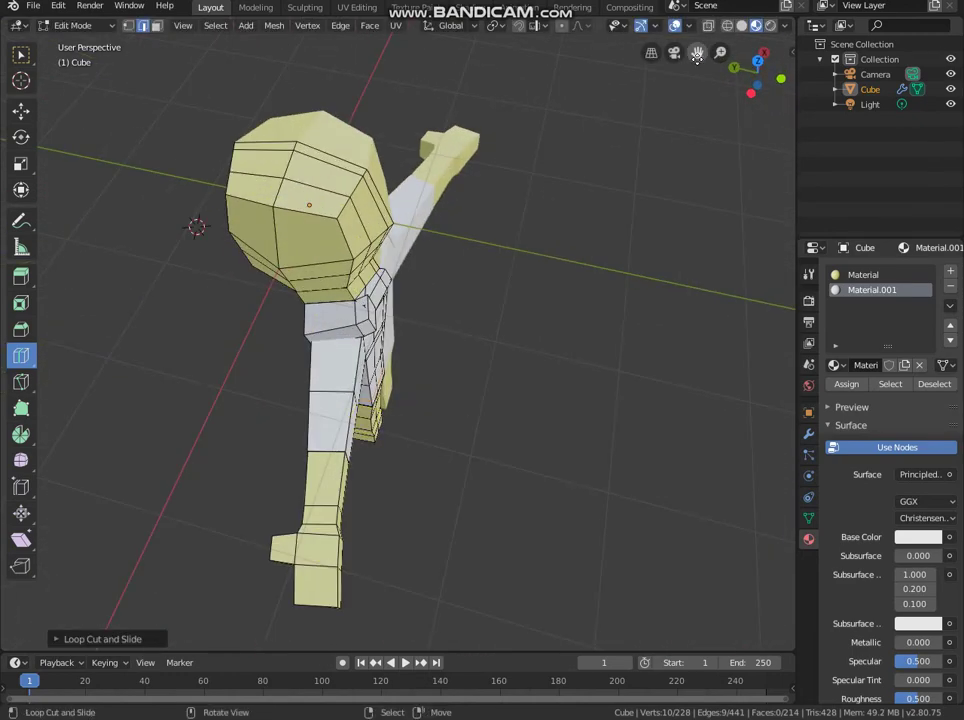
pyautogui.moveTo(697, 55); pyautogui.dragTo(262, 43)
pyautogui.moveTo(445, 329)
pyautogui.mouseDown(button='middle')
pyautogui.moveTo(396, 365)
pyautogui.moveTo(250, 377)
pyautogui.moveTo(394, 403)
pyautogui.moveTo(484, 376)
pyautogui.moveTo(311, 313)
pyautogui.moveTo(309, 200)
pyautogui.mouseUp(button='middle')
pyautogui.scroll(2, 394, 403)
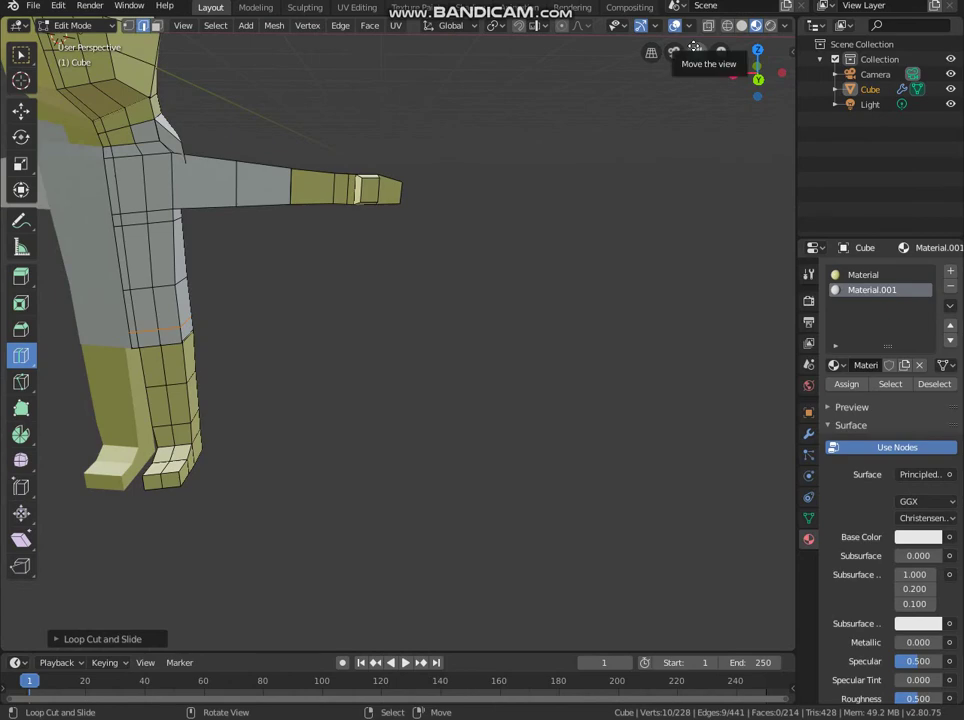
pyautogui.scroll(-3, 706, 63)
pyautogui.moveTo(500, 250)
pyautogui.mouseDown(button='middle')
pyautogui.moveTo(560, 200)
pyautogui.moveTo(643, 165)
pyautogui.mouseUp(button='middle')
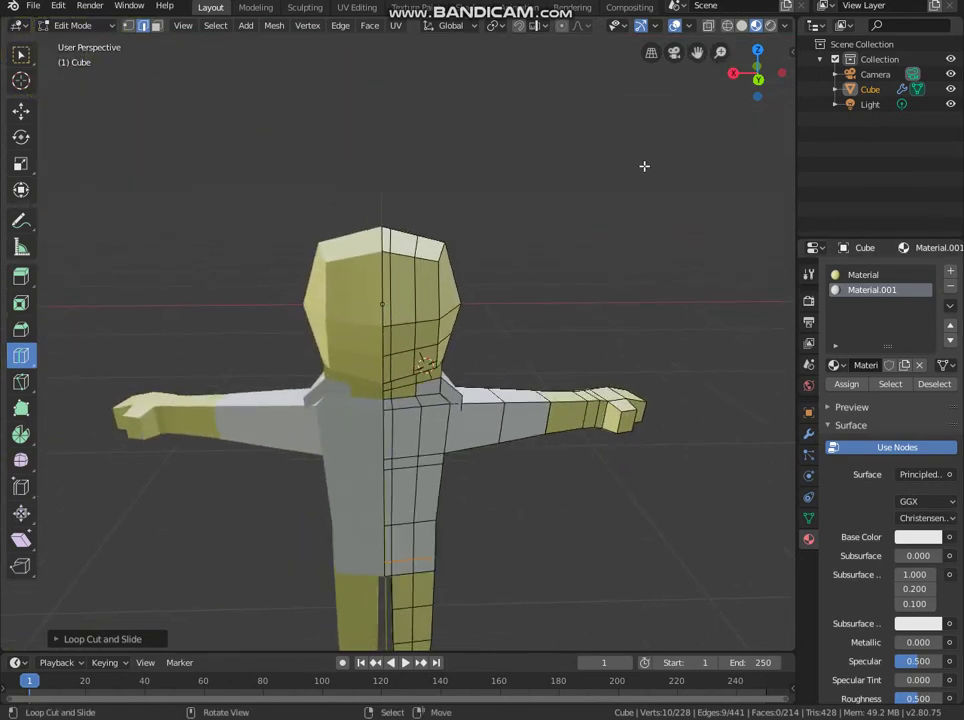
pyautogui.scroll(5, 399, 241)
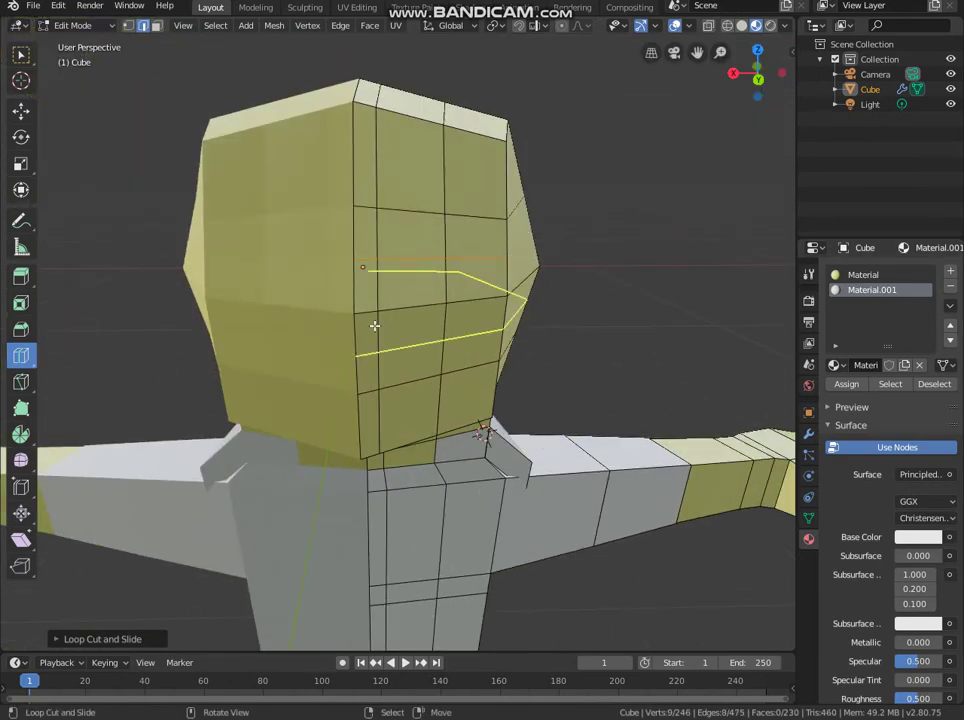
# Step: Loop cut across the head, then subdivide the two eye-level faces in face select mode
pyautogui.click(439, 247)
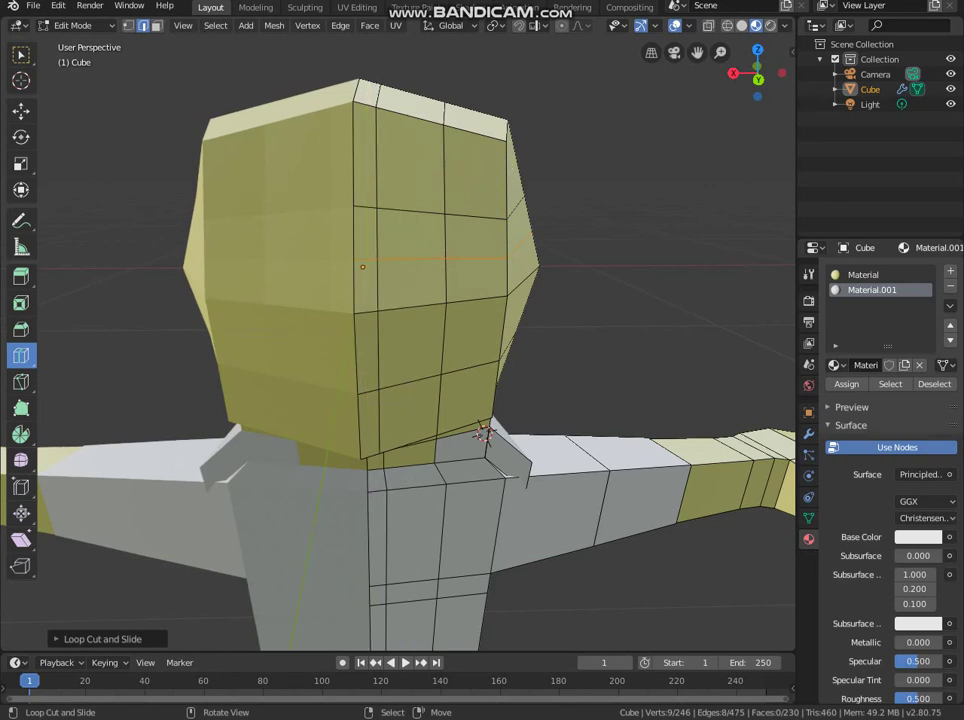
pyautogui.click(156, 25)
pyautogui.click(422, 284)
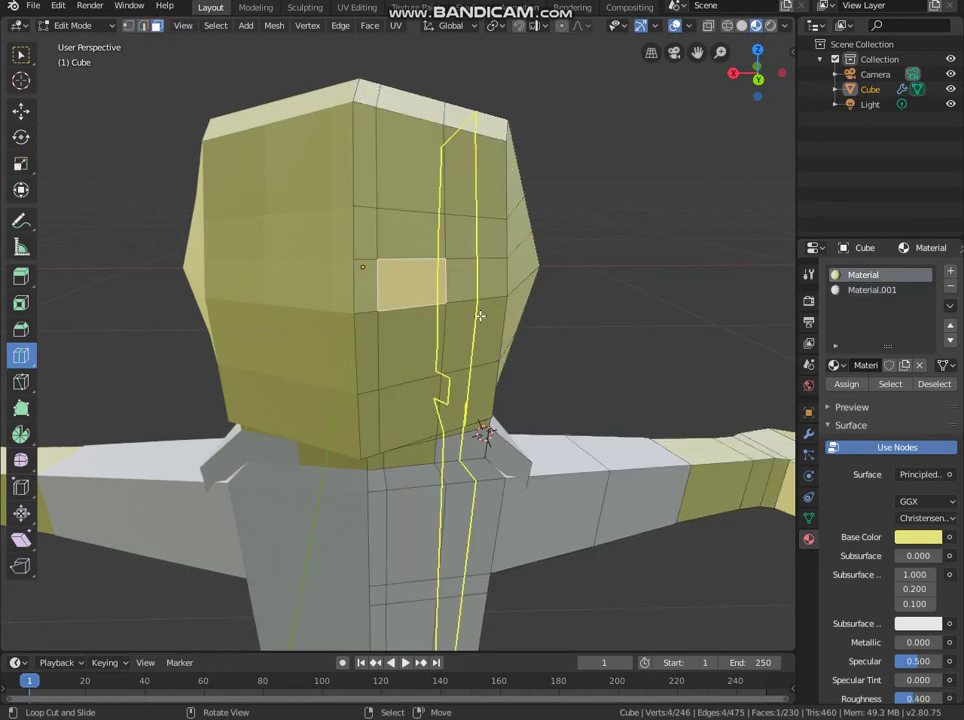
pyautogui.click(468, 287)
pyautogui.rightClick(391, 277)
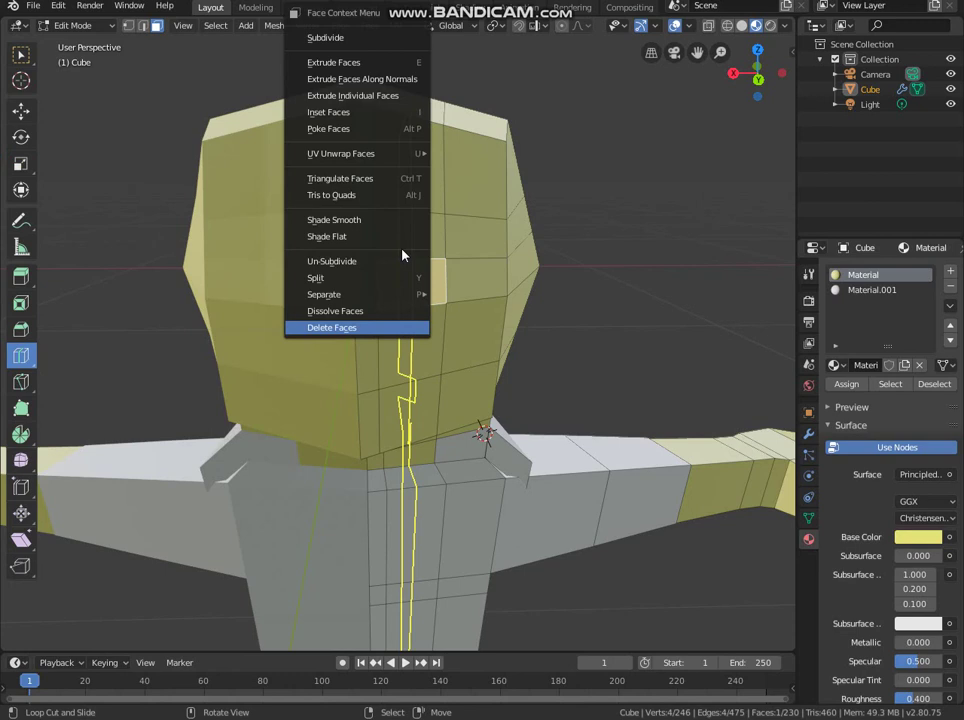
pyautogui.click(320, 38)
pyautogui.moveTo(430, 292); pyautogui.dragTo(553, 455, button='middle')
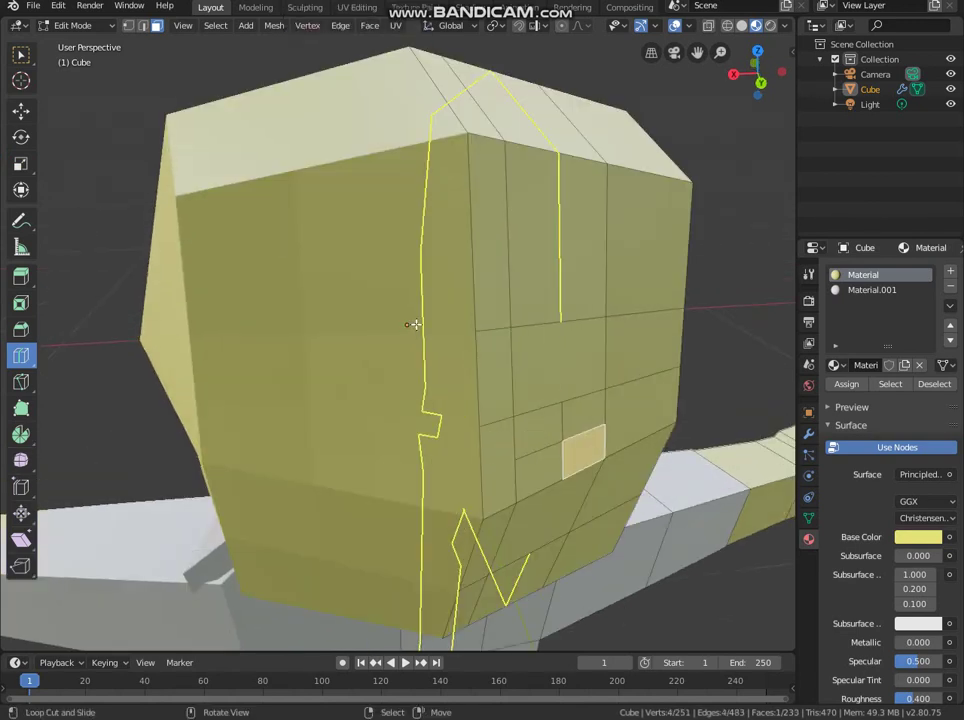
# Step: Create Material.002, assign it to the eye faces and set its colour to black
pyautogui.click(953, 272)
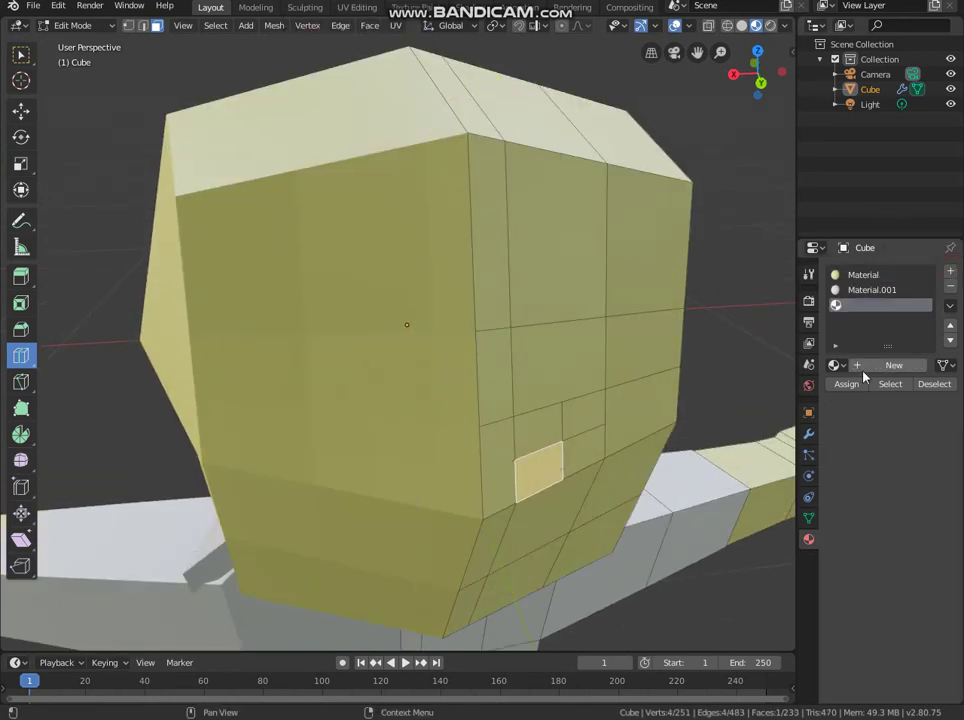
pyautogui.click(862, 365)
pyautogui.moveTo(546, 407); pyautogui.dragTo(516, 398, button='middle')
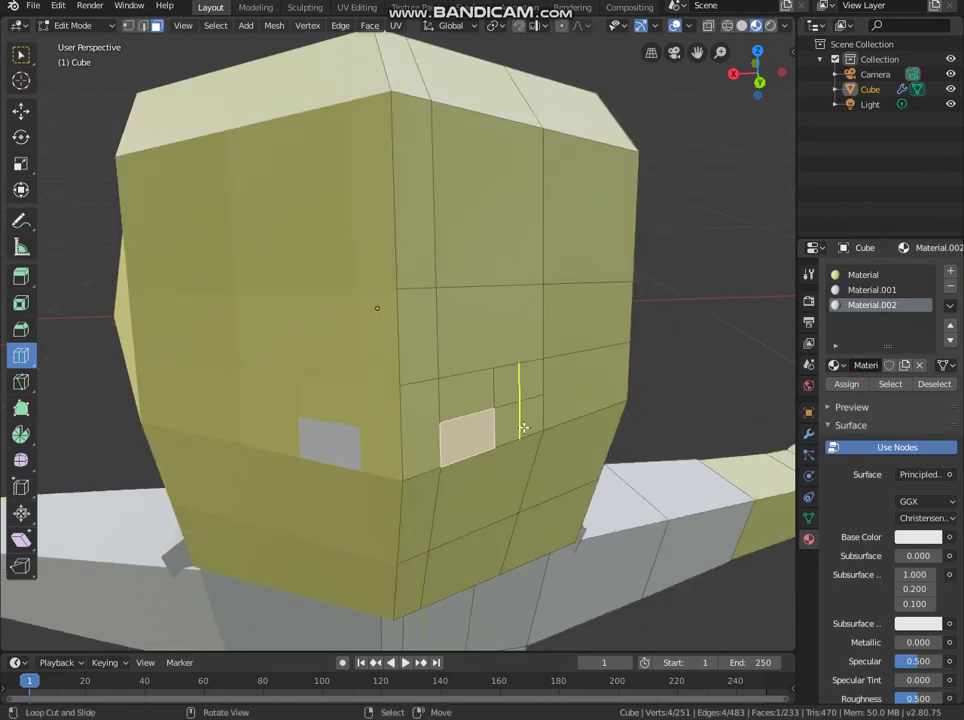
pyautogui.click(880, 274)
pyautogui.click(860, 305)
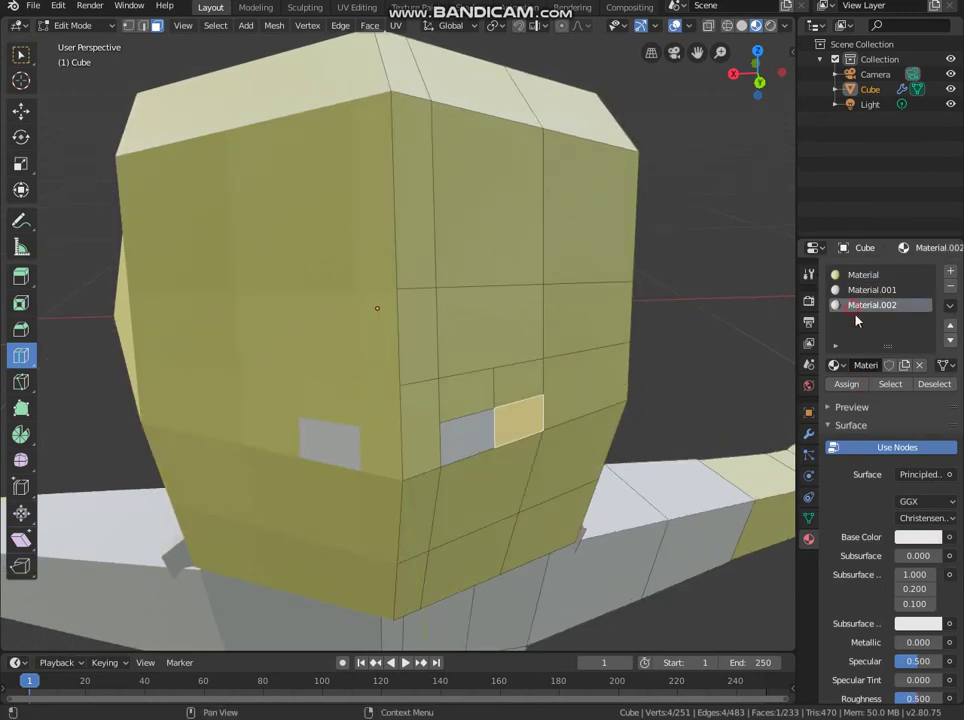
pyautogui.click(905, 537)
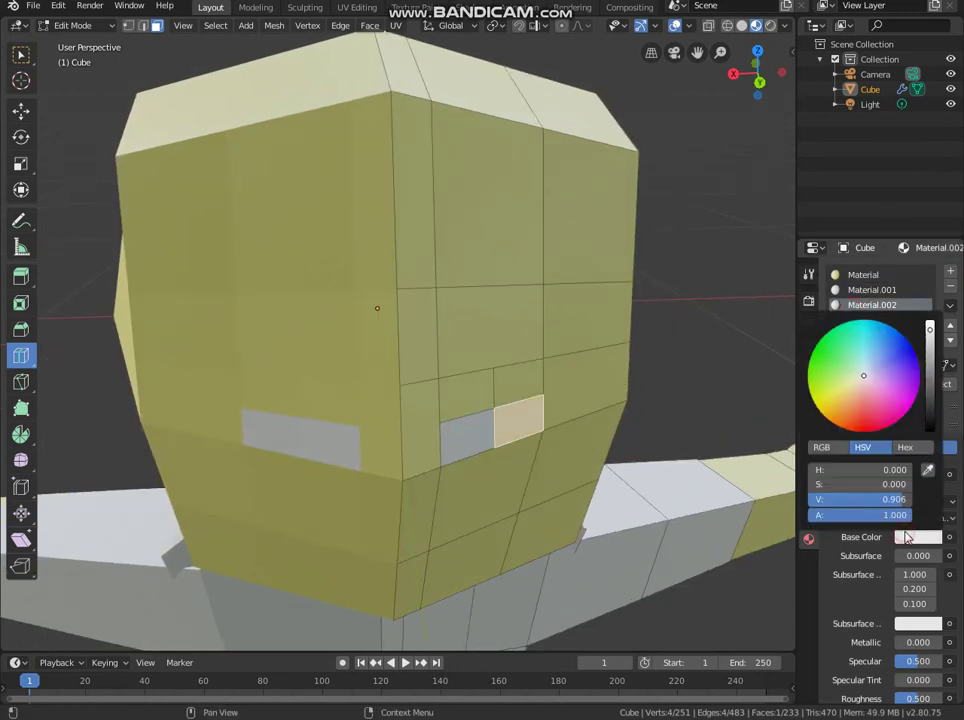
pyautogui.click(928, 427)
# Step: Undo the extra face beside the left eye and open the interaction mode menu
pyautogui.click(451, 426)
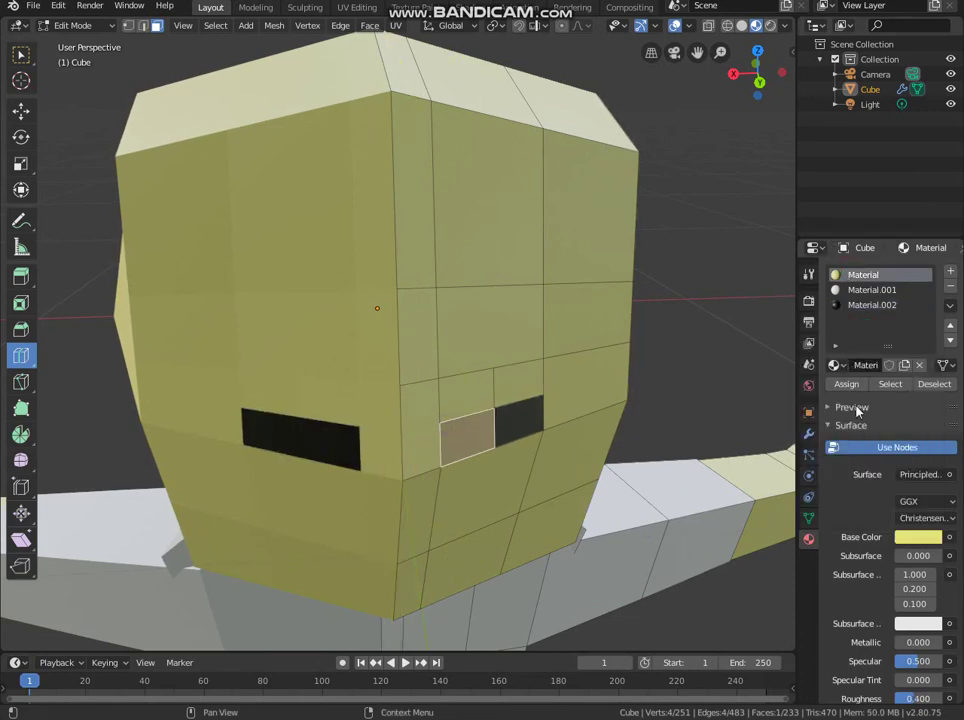
pyautogui.hotkey('ctrl', 'z')
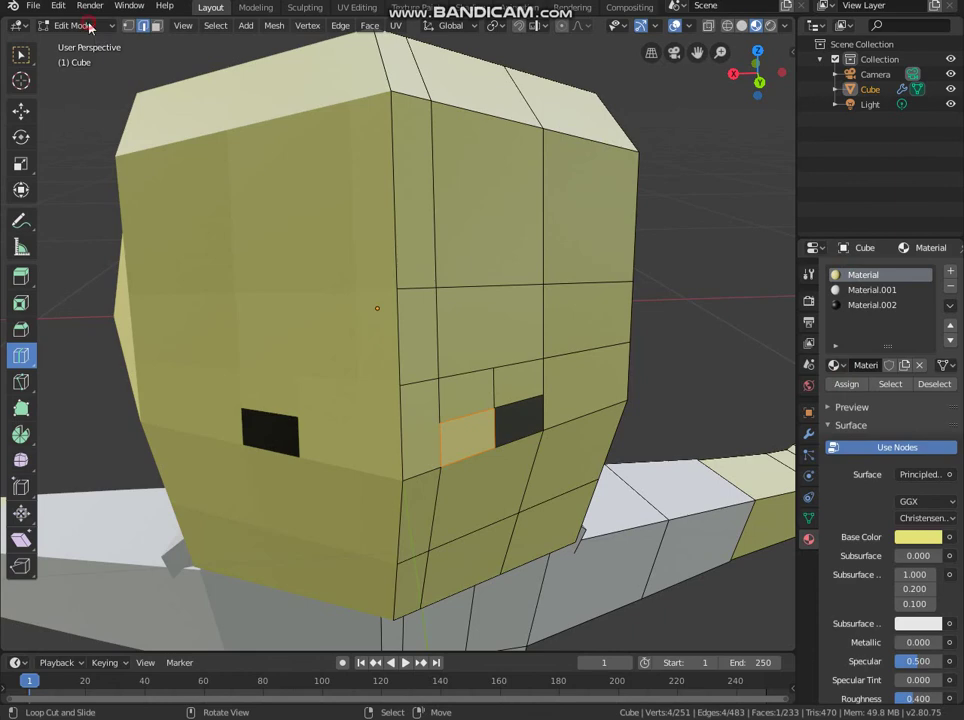
pyautogui.click(89, 27)
pyautogui.click(99, 30)
pyautogui.click(89, 27)
pyautogui.click(80, 41)
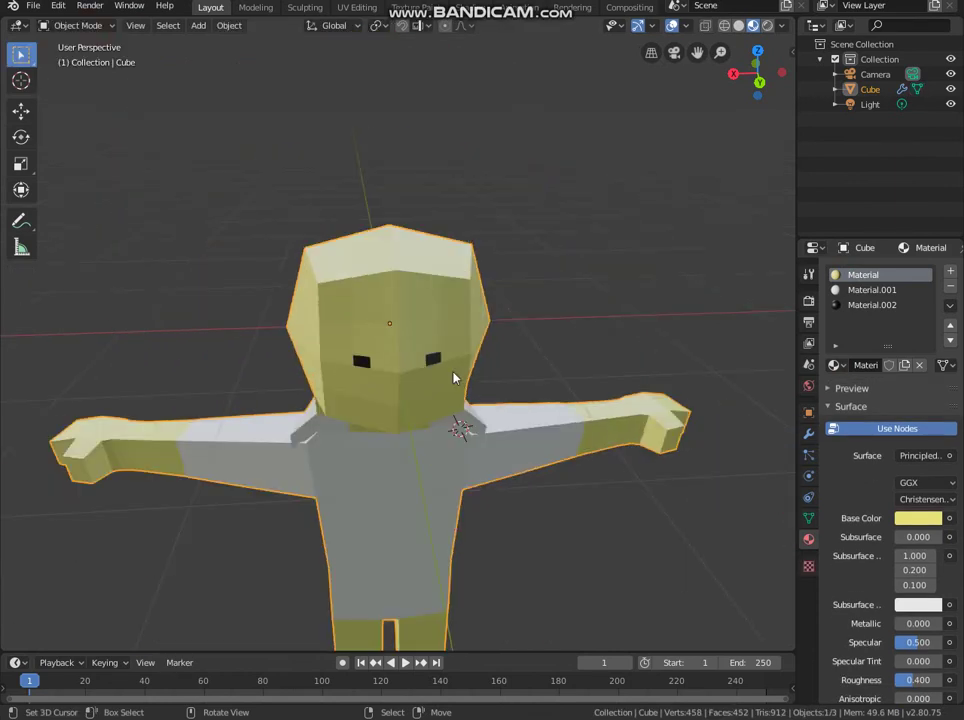
pyautogui.scroll(-5, 453, 378)
pyautogui.moveTo(340, 304)
pyautogui.mouseDown(button='middle')
pyautogui.moveTo(350, 387)
pyautogui.moveTo(405, 388)
pyautogui.moveTo(2, 212)
pyautogui.mouseUp(button='middle')
pyautogui.scroll(3, 350, 387)
pyautogui.scroll(4, 391, 374)
pyautogui.scroll(-4, 405, 388)
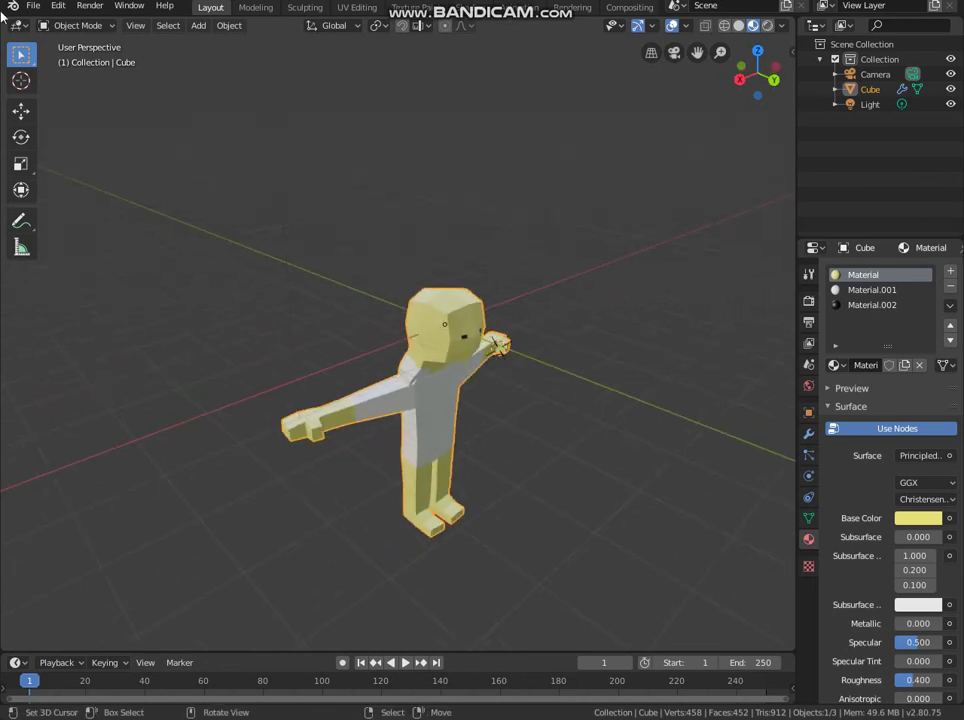
pyautogui.moveTo(335, 433)
pyautogui.mouseDown(button='middle')
pyautogui.moveTo(280, 473)
pyautogui.moveTo(235, 424)
pyautogui.moveTo(460, 159)
pyautogui.moveTo(392, 387)
pyautogui.moveTo(495, 370)
pyautogui.moveTo(532, 400)
pyautogui.moveTo(595, 471)
pyautogui.moveTo(630, 581)
pyautogui.moveTo(577, 630)
pyautogui.moveTo(437, 460)
pyautogui.moveTo(379, 408)
pyautogui.moveTo(424, 394)
pyautogui.moveTo(452, 430)
pyautogui.moveTo(140, 58)
pyautogui.mouseUp(button='middle')
pyautogui.scroll(4, 460, 159)
pyautogui.scroll(3, 495, 370)
pyautogui.scroll(-3, 379, 408)
pyautogui.scroll(4, 452, 430)
# Step: Enter Edit Mode and orbit to a low view of the head
pyautogui.click(78, 25)
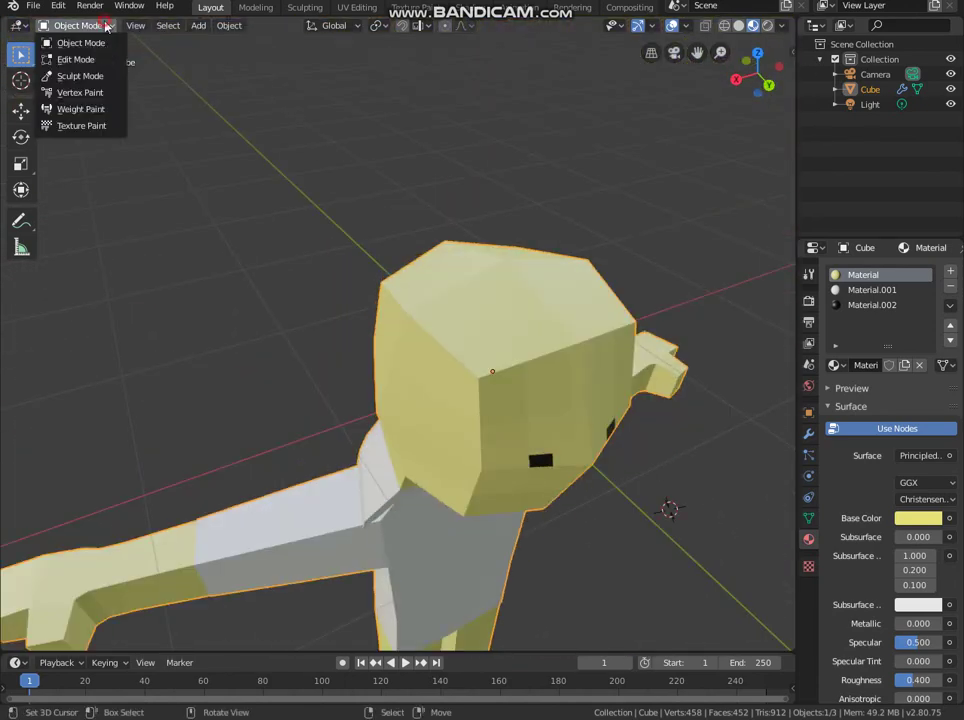
pyautogui.click(80, 58)
pyautogui.moveTo(301, 258)
pyautogui.mouseDown(button='middle')
pyautogui.moveTo(447, 247)
pyautogui.moveTo(274, 218)
pyautogui.mouseUp(button='middle')
pyautogui.scroll(2, 274, 218)
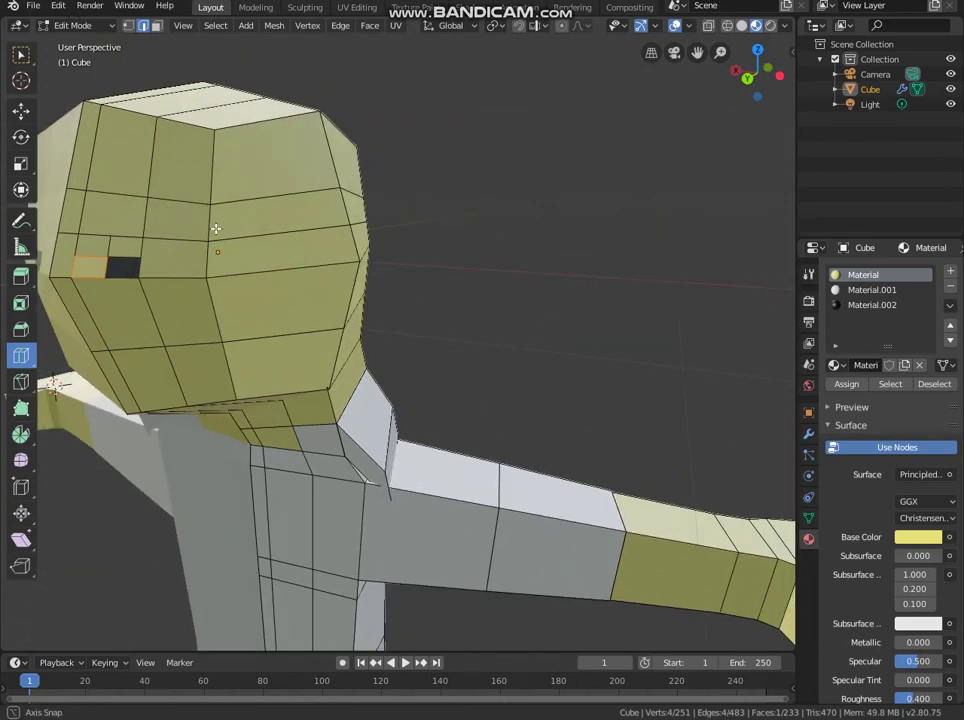
pyautogui.moveTo(215, 228); pyautogui.dragTo(639, 27, button='middle')
pyautogui.scroll(-4, 639, 27)
pyautogui.moveTo(700, 48); pyautogui.dragTo(604, 243, button='middle')
pyautogui.scroll(3, 366, 380)
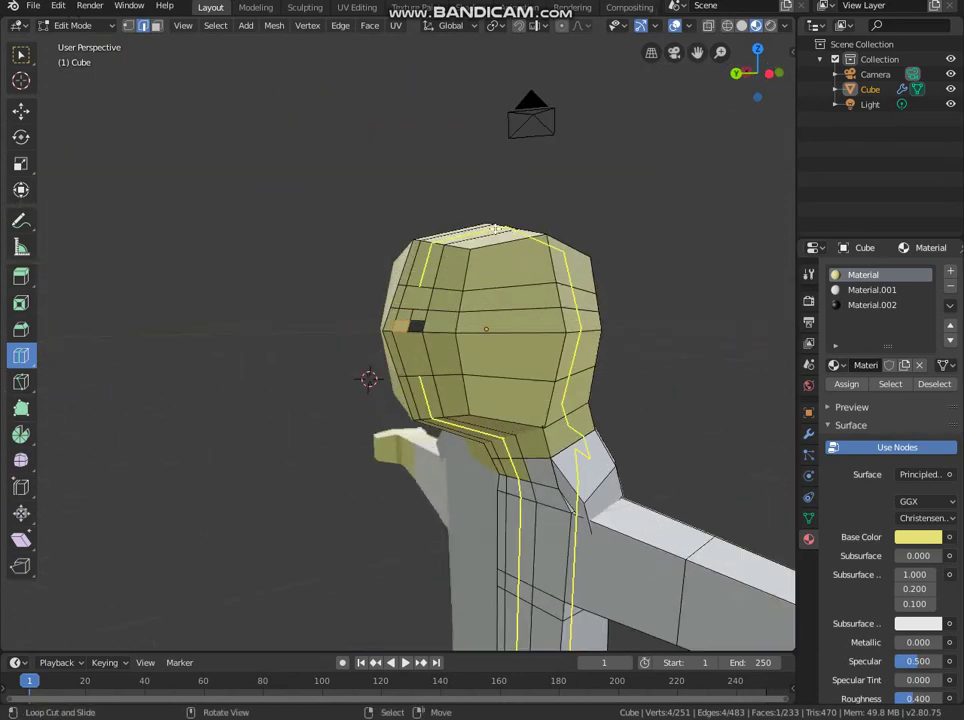
pyautogui.moveTo(366, 380)
pyautogui.mouseDown(button='middle')
pyautogui.moveTo(286, 372)
pyautogui.moveTo(386, 199)
pyautogui.mouseUp(button='middle')
pyautogui.scroll(4, 386, 199)
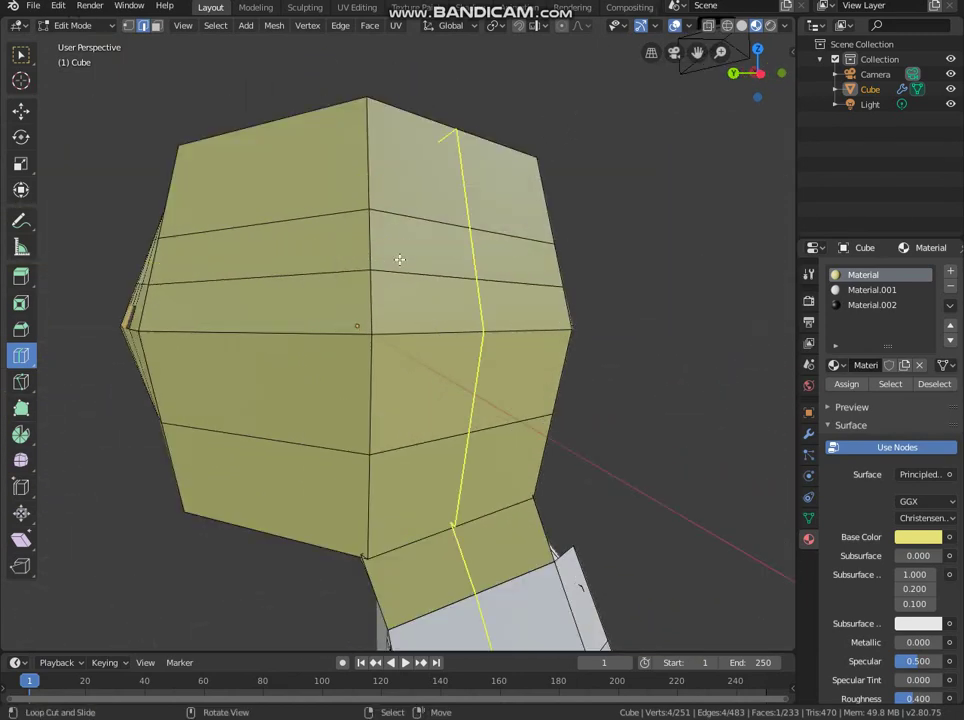
# Step: Cut a vertical edge loop over the head and down the front of the body
pyautogui.moveTo(399, 259)
pyautogui.mouseDown(button='middle')
pyautogui.moveTo(321, 389)
pyautogui.moveTo(288, 379)
pyautogui.mouseUp(button='middle')
pyautogui.scroll(-3, 288, 379)
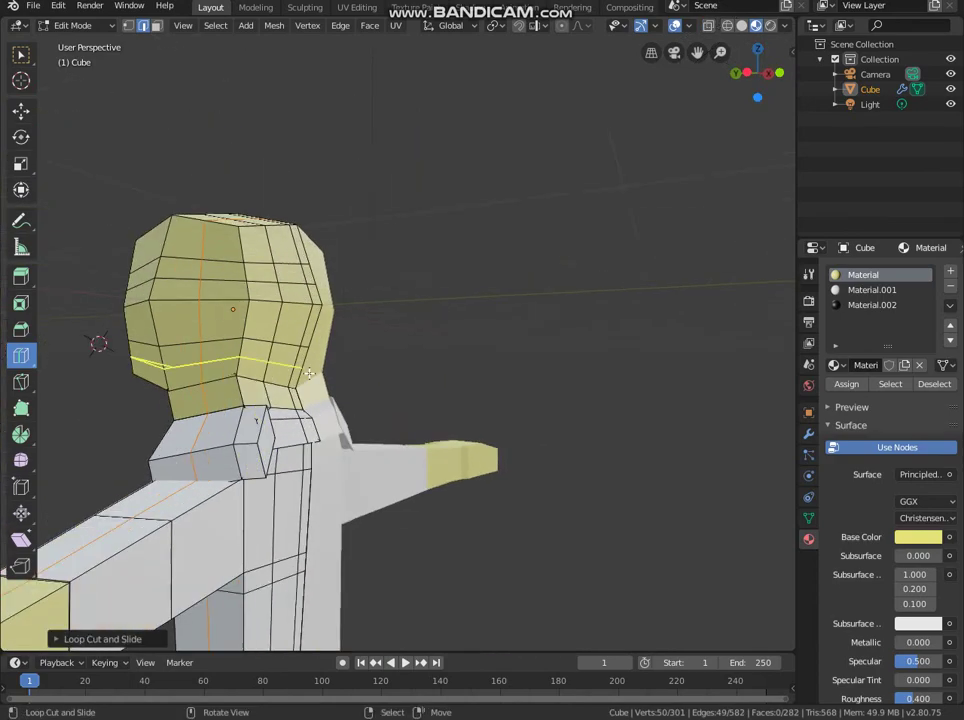
pyautogui.moveTo(97, 340)
pyautogui.mouseDown(button='middle')
pyautogui.moveTo(454, 412)
pyautogui.moveTo(153, 404)
pyautogui.mouseUp(button='middle')
pyautogui.scroll(3, 286, 396)
pyautogui.moveTo(286, 396)
pyautogui.mouseDown(button='middle')
pyautogui.moveTo(299, 374)
pyautogui.moveTo(460, 301)
pyautogui.mouseUp(button='middle')
pyautogui.scroll(-2, 295, 376)
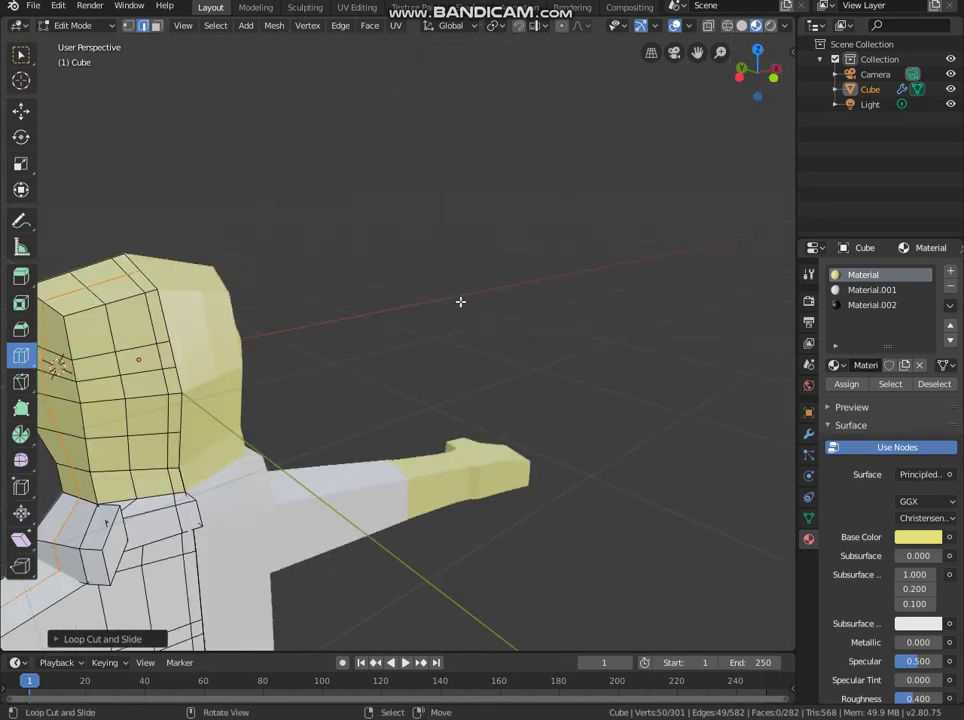
# Step: Return to Object Mode and view the character from the front and side
pyautogui.click(75, 25)
pyautogui.click(78, 41)
pyautogui.moveTo(284, 340)
pyautogui.mouseDown(button='middle')
pyautogui.moveTo(420, 390)
pyautogui.moveTo(563, 346)
pyautogui.mouseUp(button='middle')
pyautogui.scroll(-2, 540, 375)
pyautogui.scroll(-2, 514, 400)
pyautogui.moveTo(514, 400)
pyautogui.mouseDown(button='middle')
pyautogui.moveTo(540, 420)
pyautogui.moveTo(402, 392)
pyautogui.moveTo(404, 451)
pyautogui.moveTo(366, 392)
pyautogui.moveTo(387, 462)
pyautogui.moveTo(564, 594)
pyautogui.mouseUp(button='middle')
pyautogui.scroll(3, 402, 392)
pyautogui.scroll(3, 564, 594)
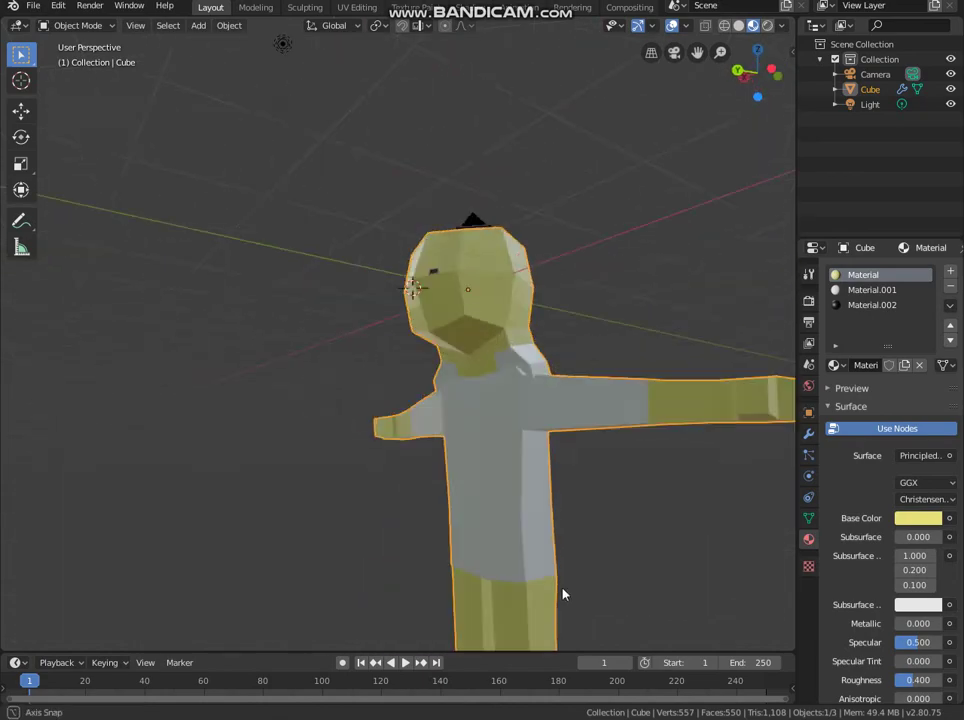